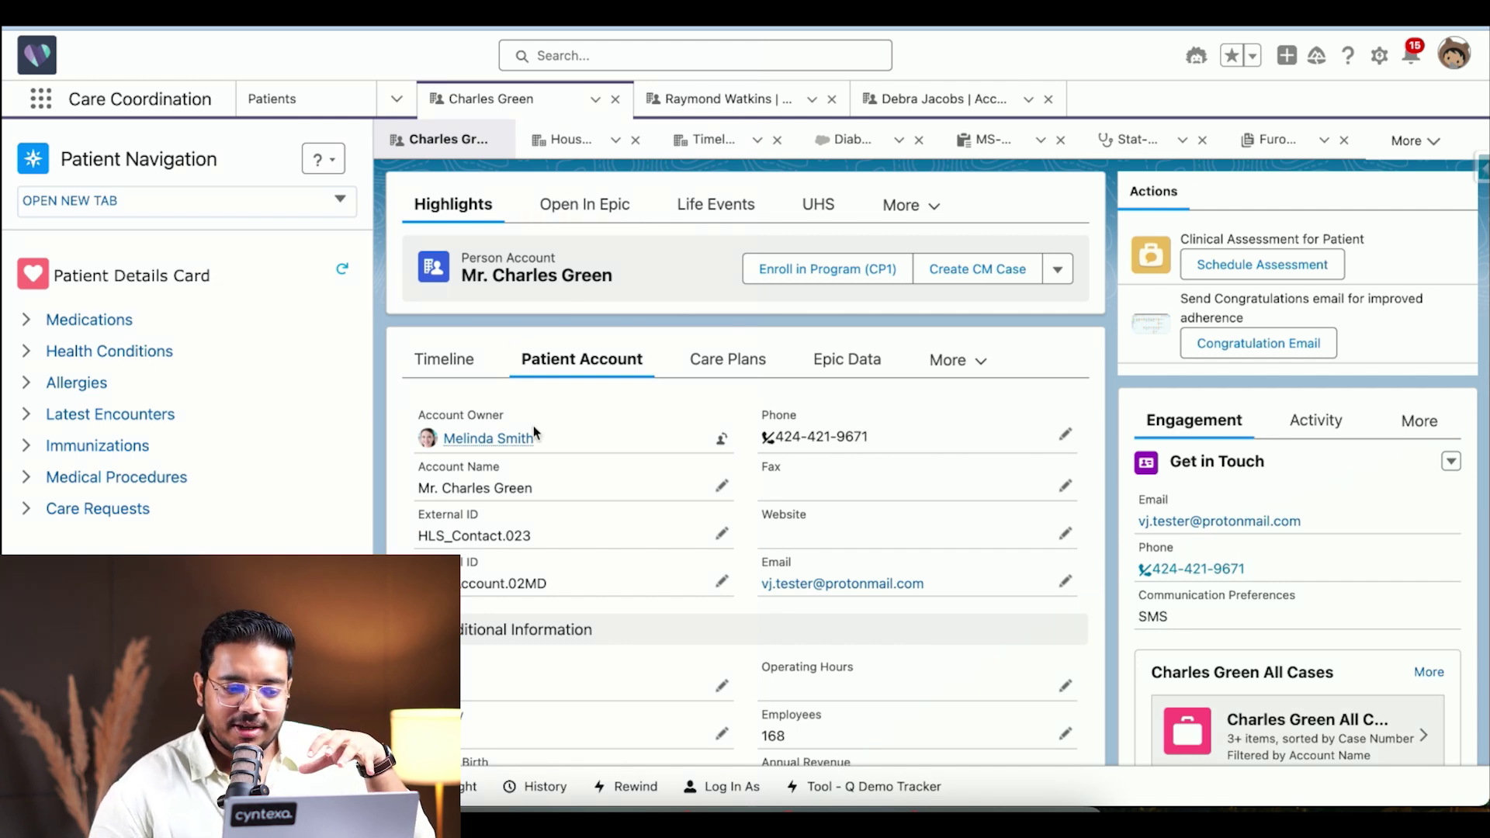
scroll(534, 427, "down", 2)
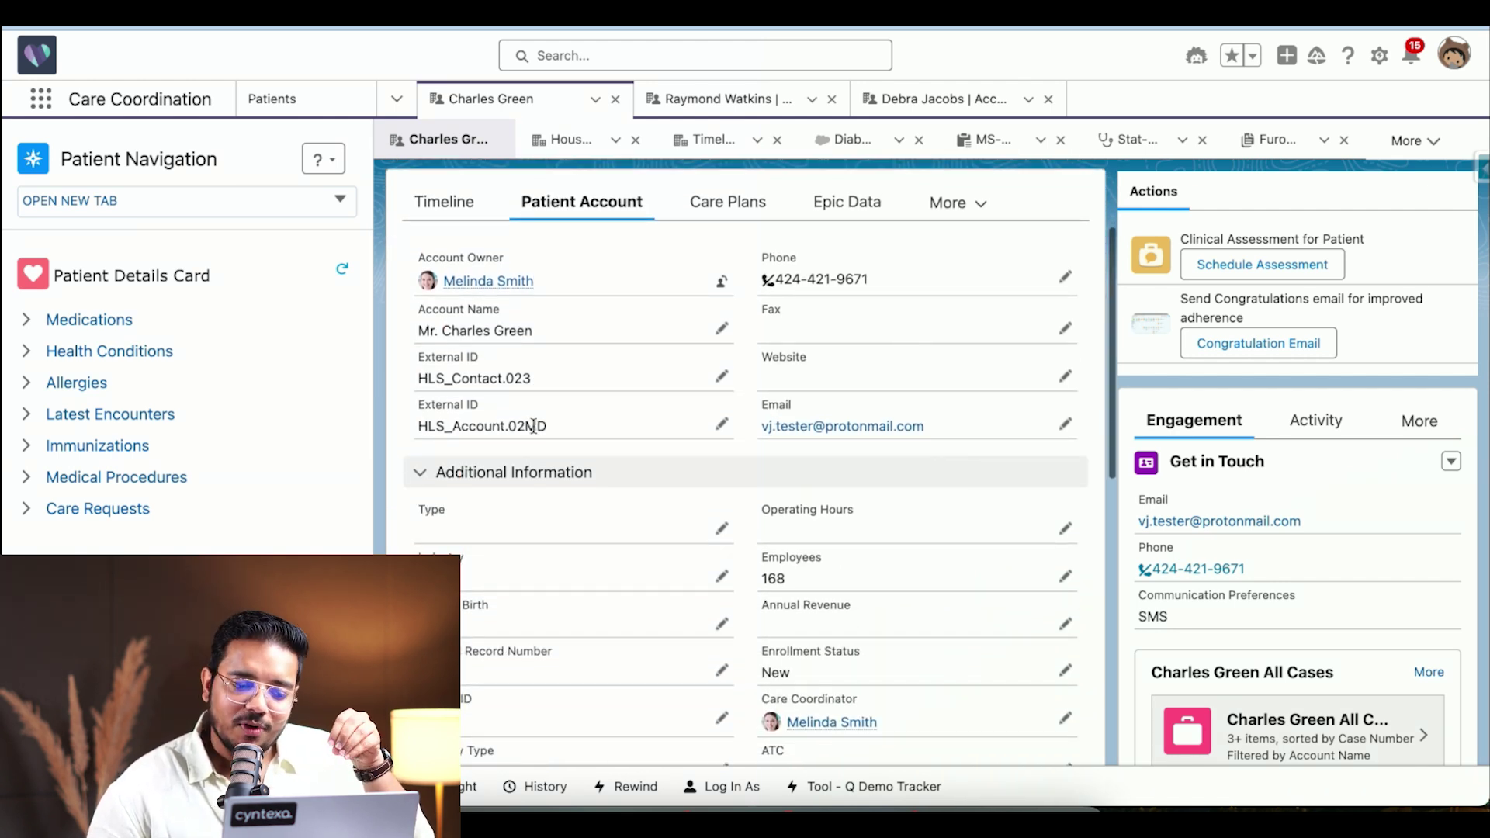
mouse_move(522, 282)
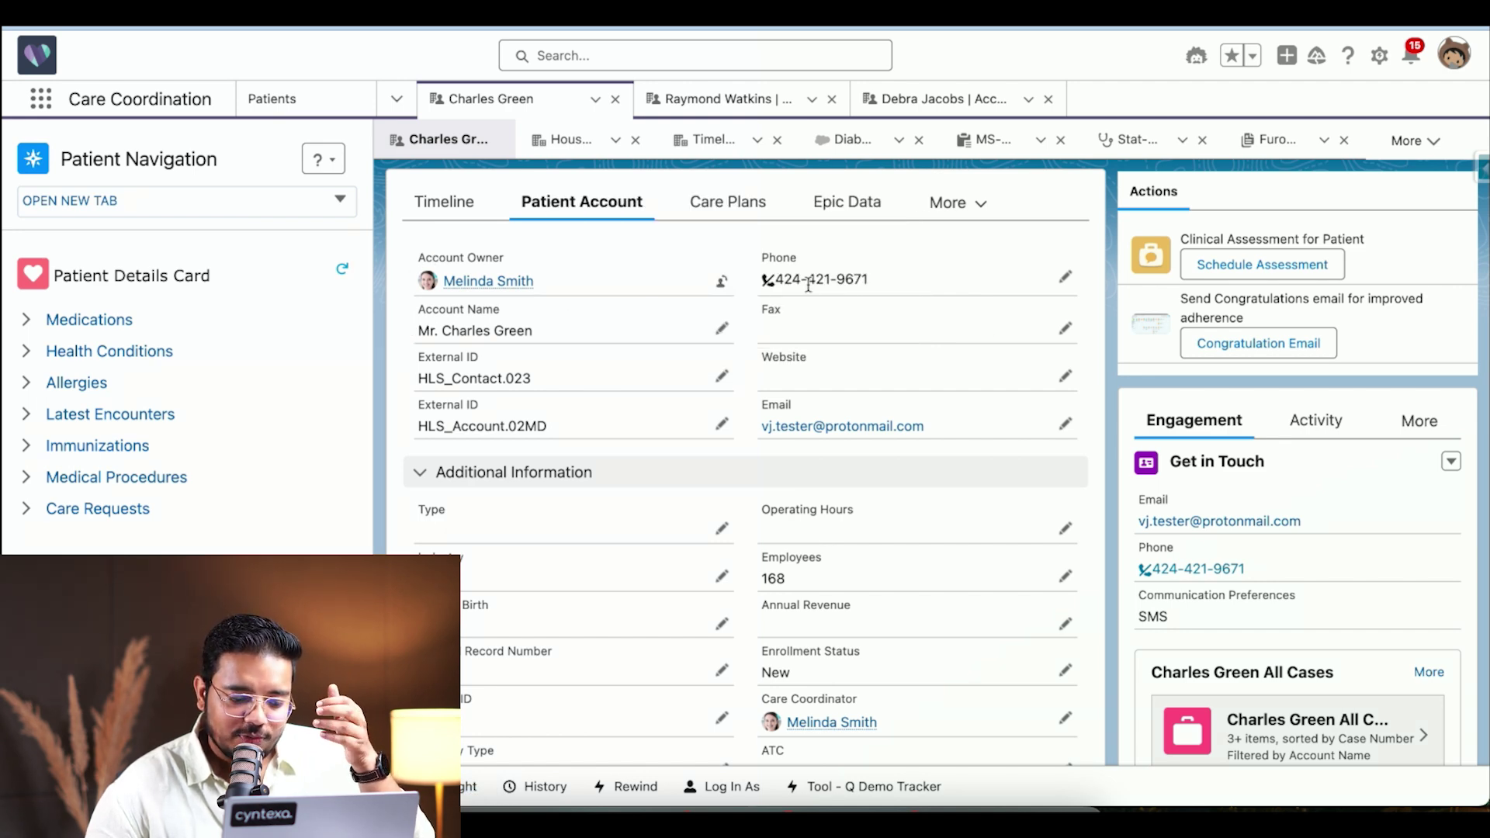
scroll(807, 284, "down", 1)
scroll(808, 284, "down", 9)
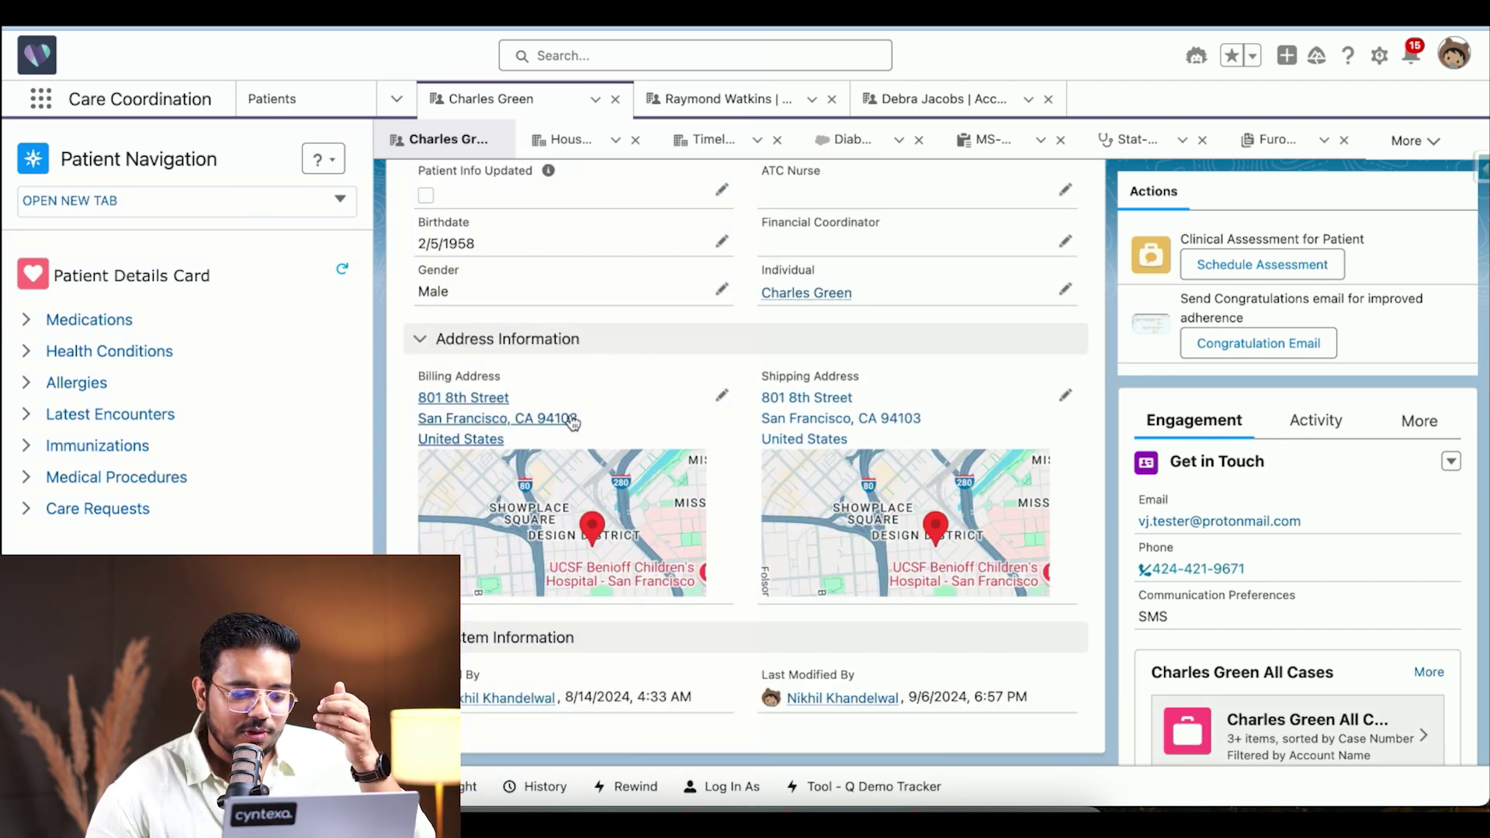
- Expand the Medications, Allergies and Latest Encounters sections of the Patient Details Card
left_click(25, 326)
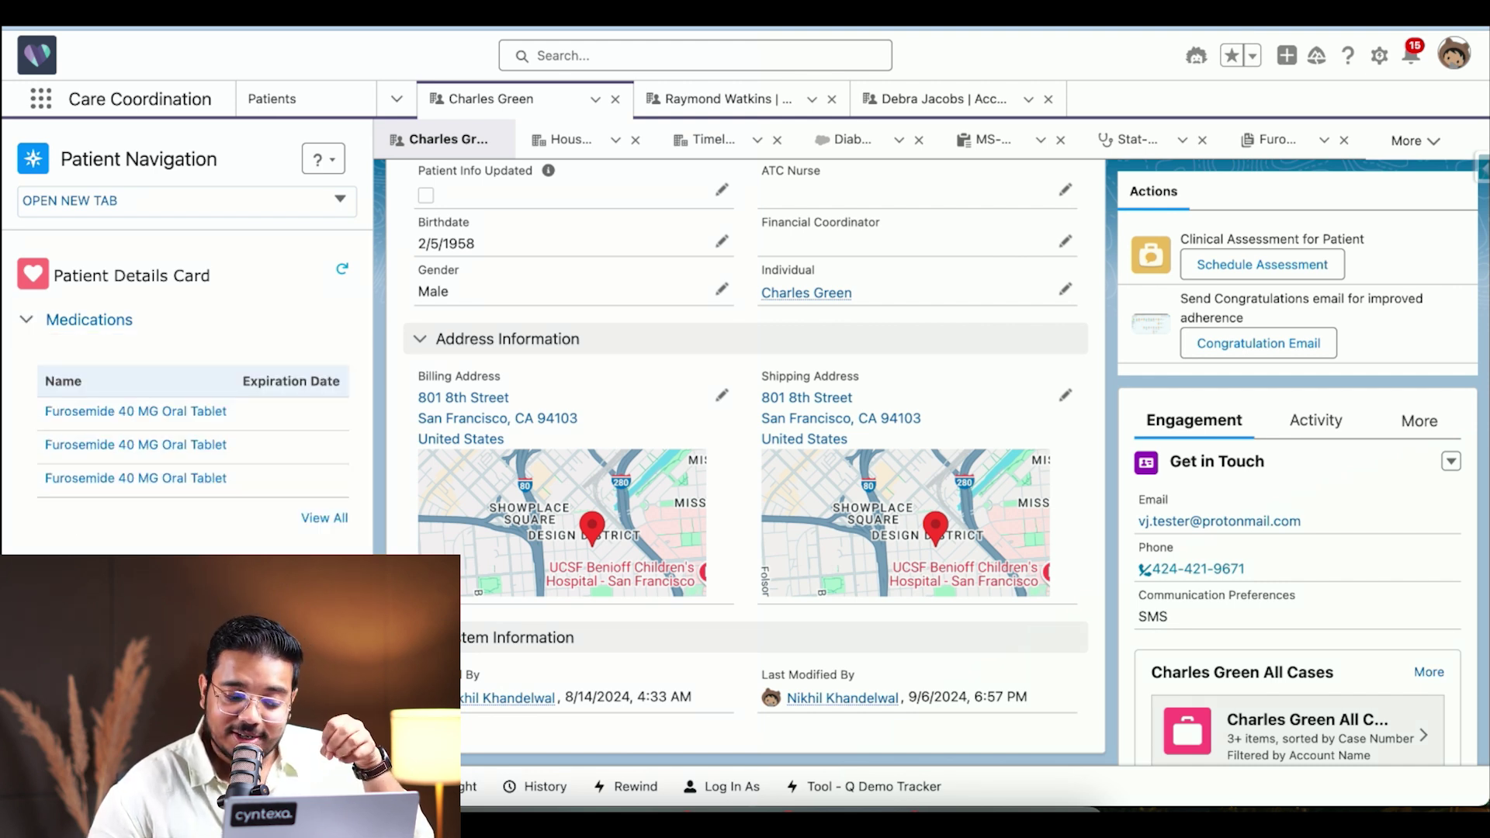
scroll(99, 388, "down", 1)
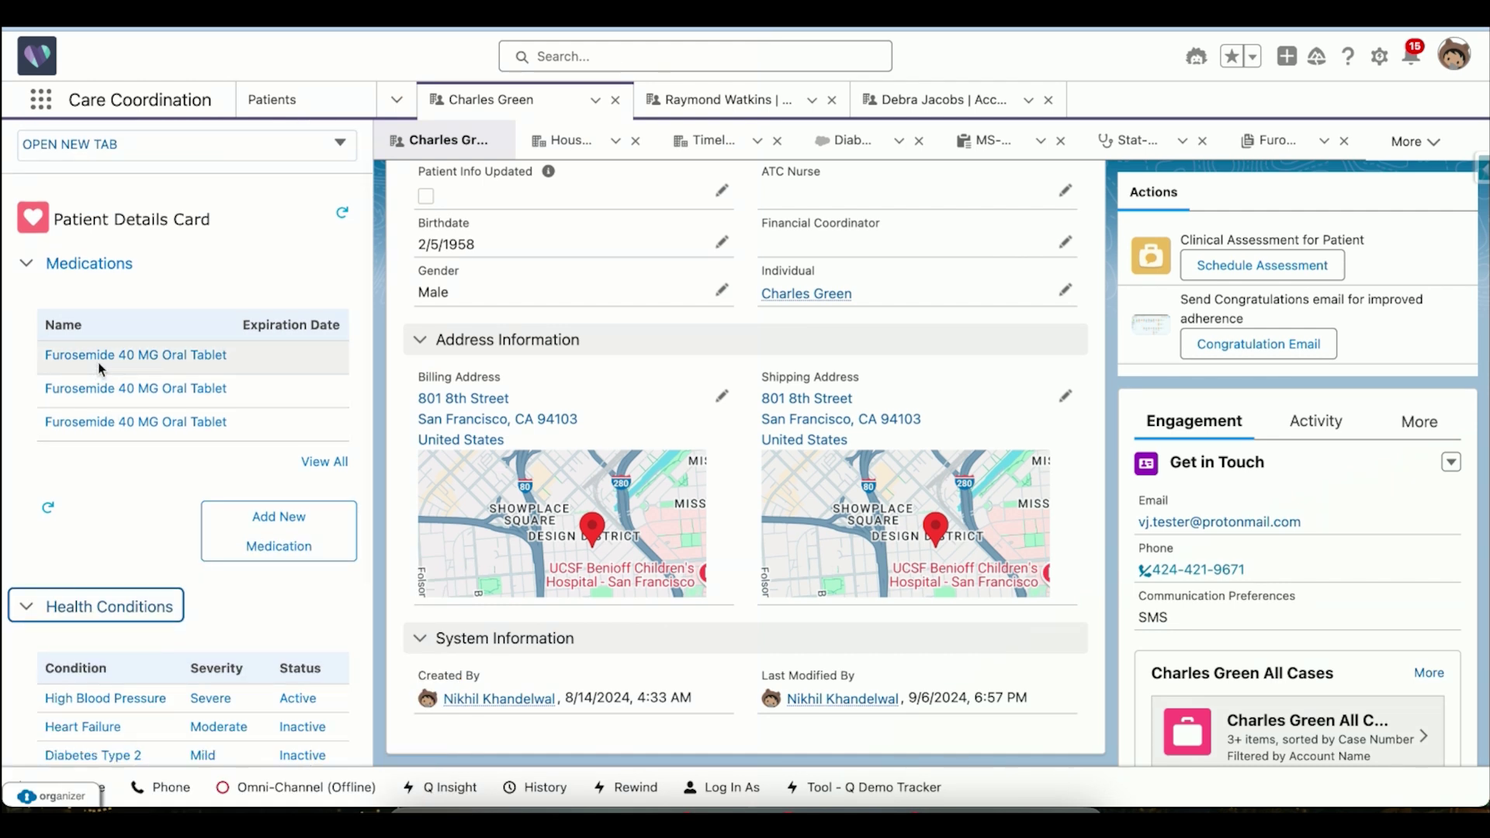
scroll(116, 481, "down", 3)
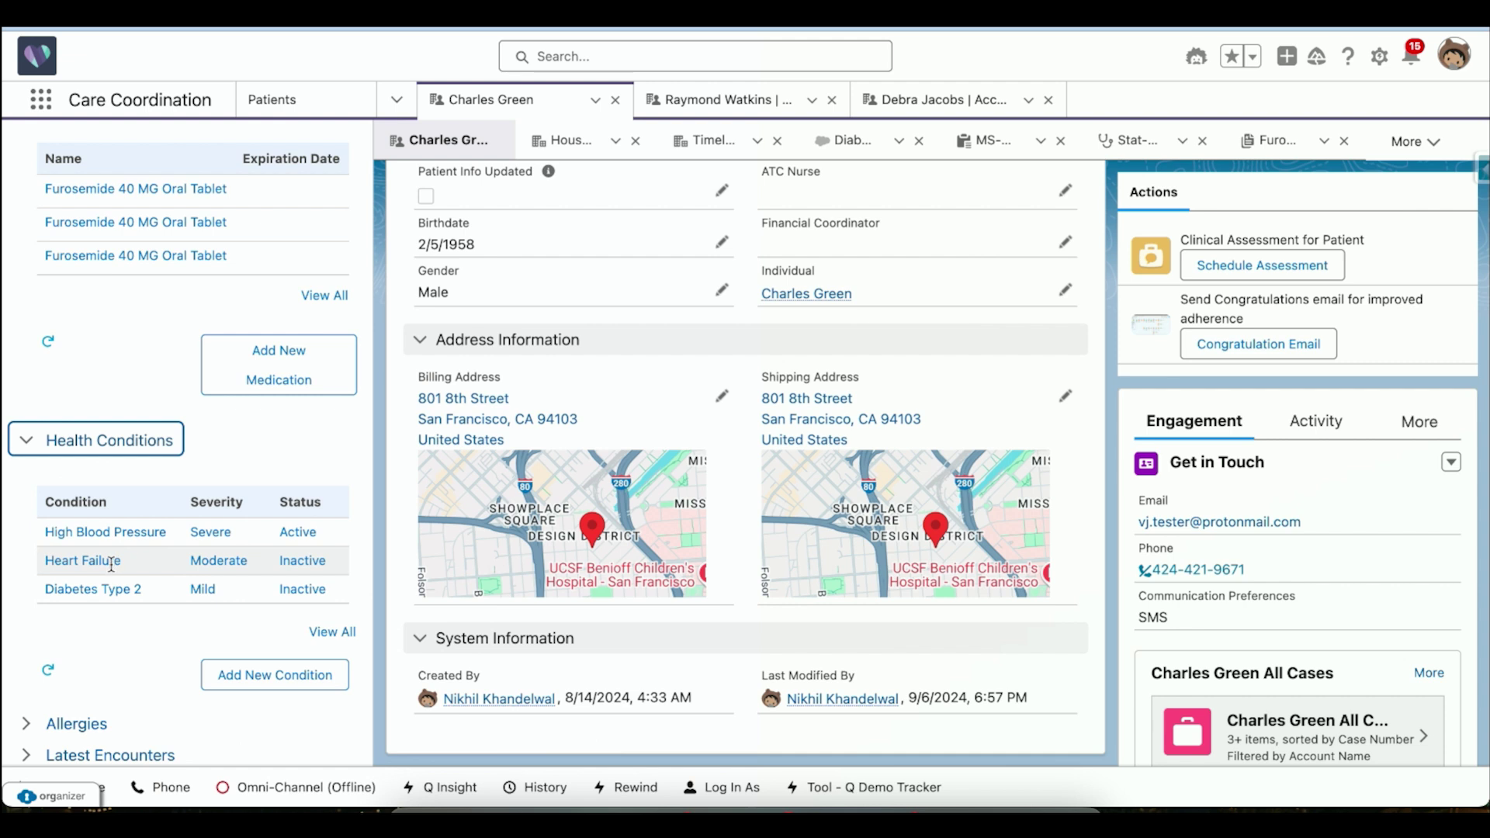
scroll(109, 604, "down", 2)
left_click(109, 610)
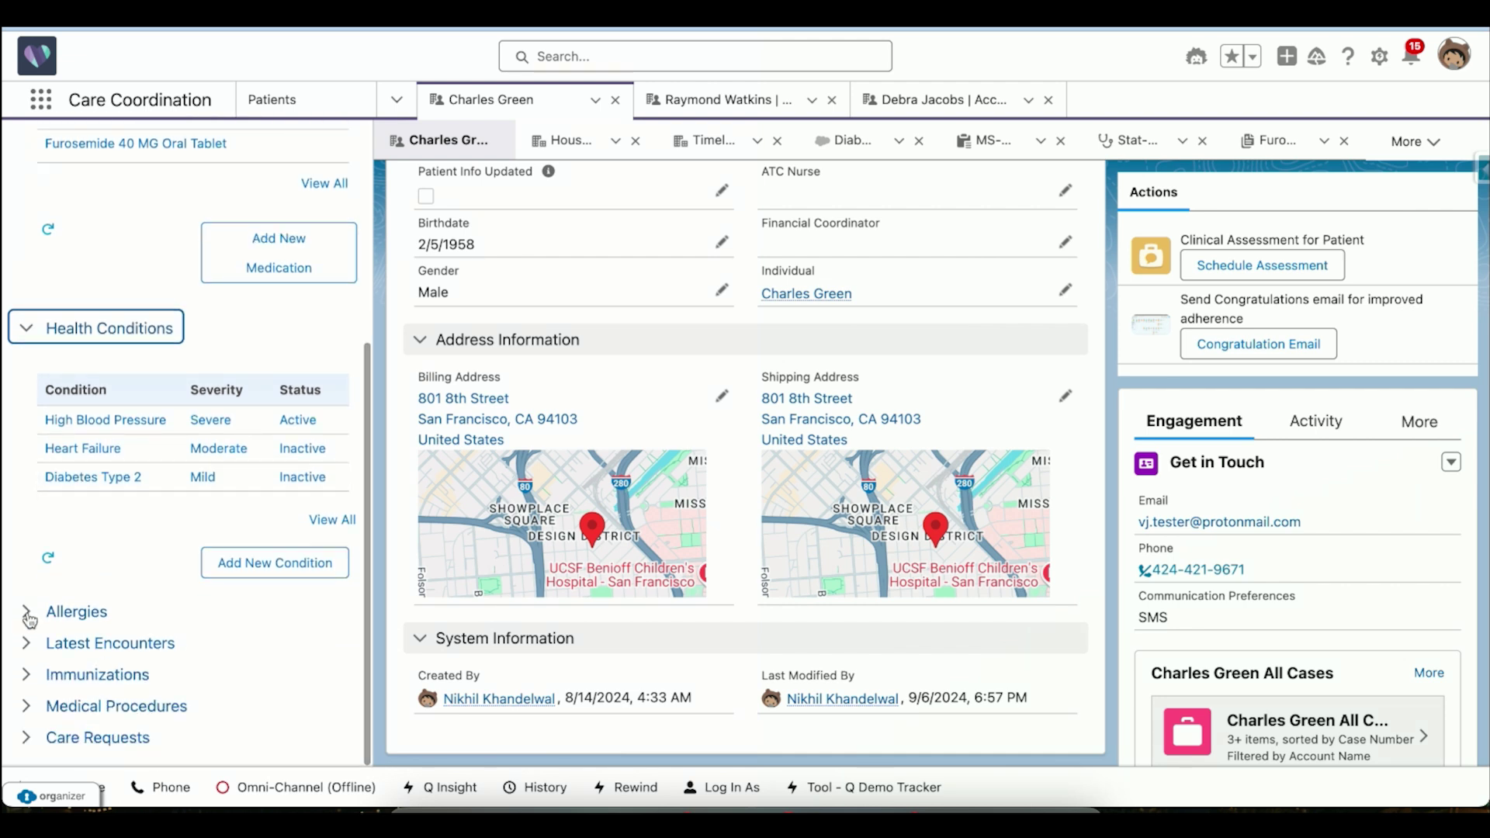
scroll(89, 644, "down", 4)
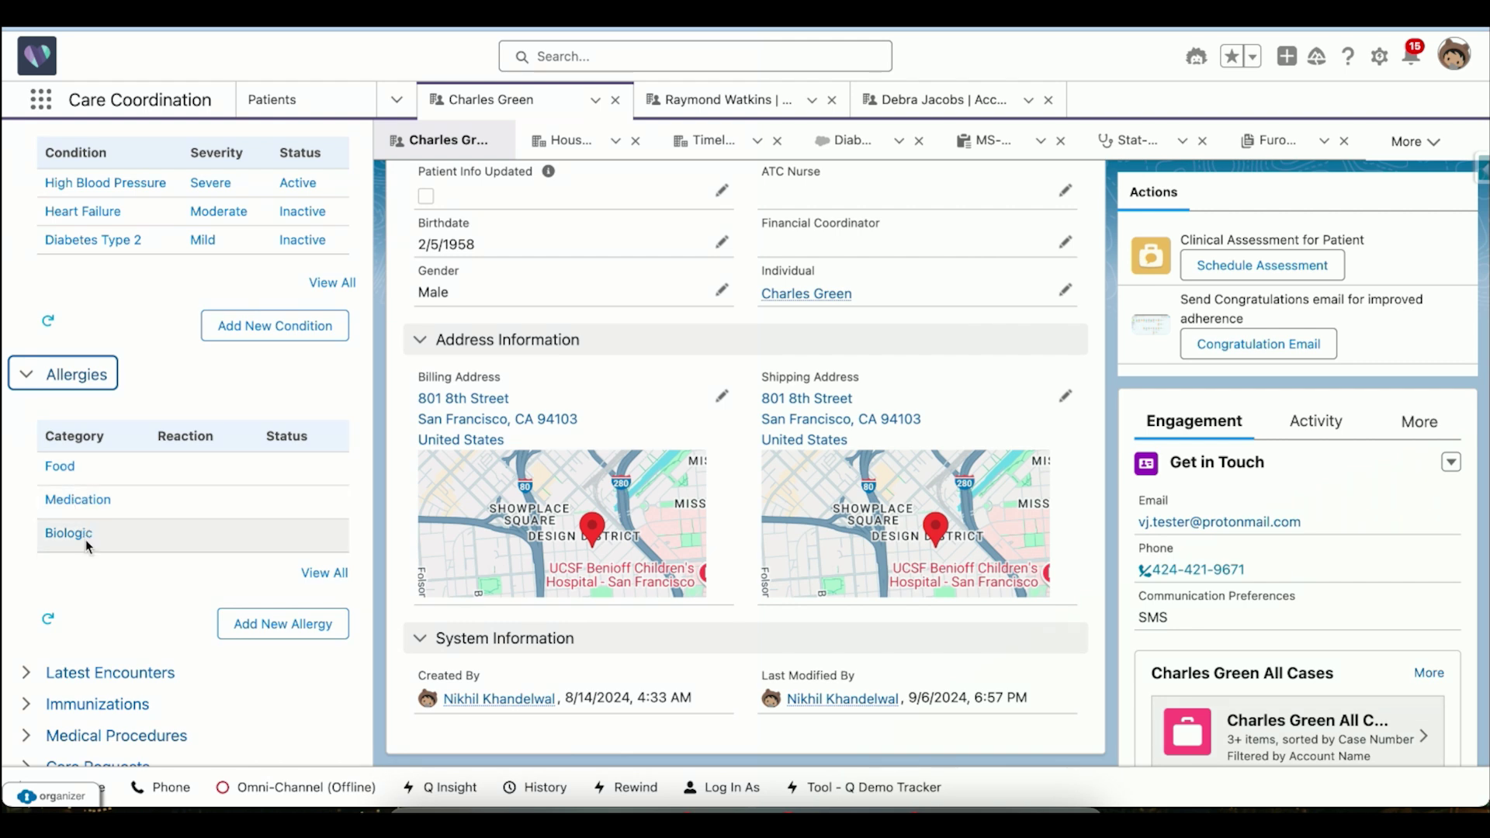
left_click(35, 680)
scroll(35, 679, "down", 4)
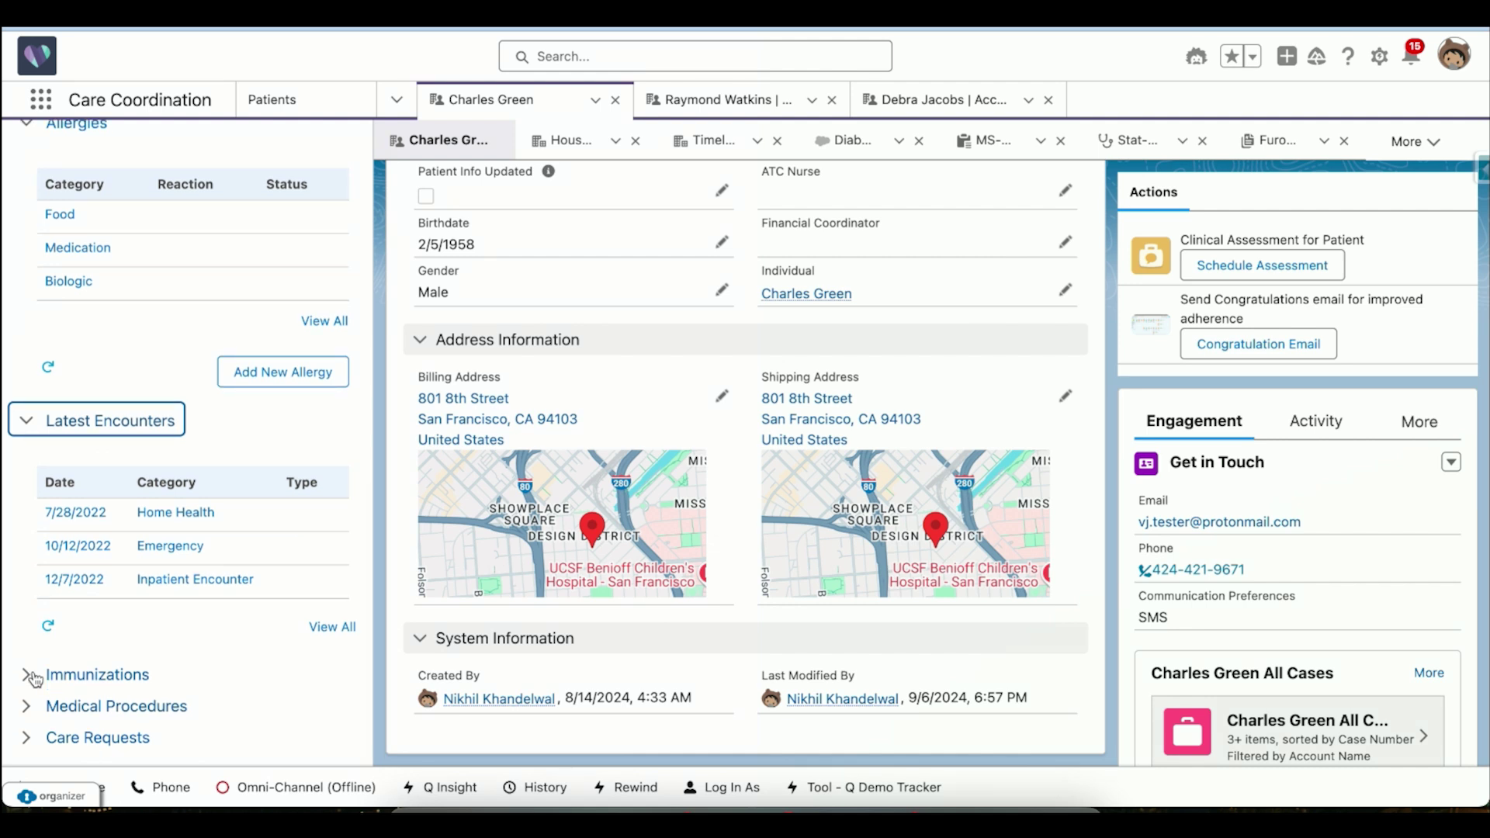
- Expand the Immunizations, Medical Procedures and Care Requests sections, then scroll the card back up
left_click(35, 680)
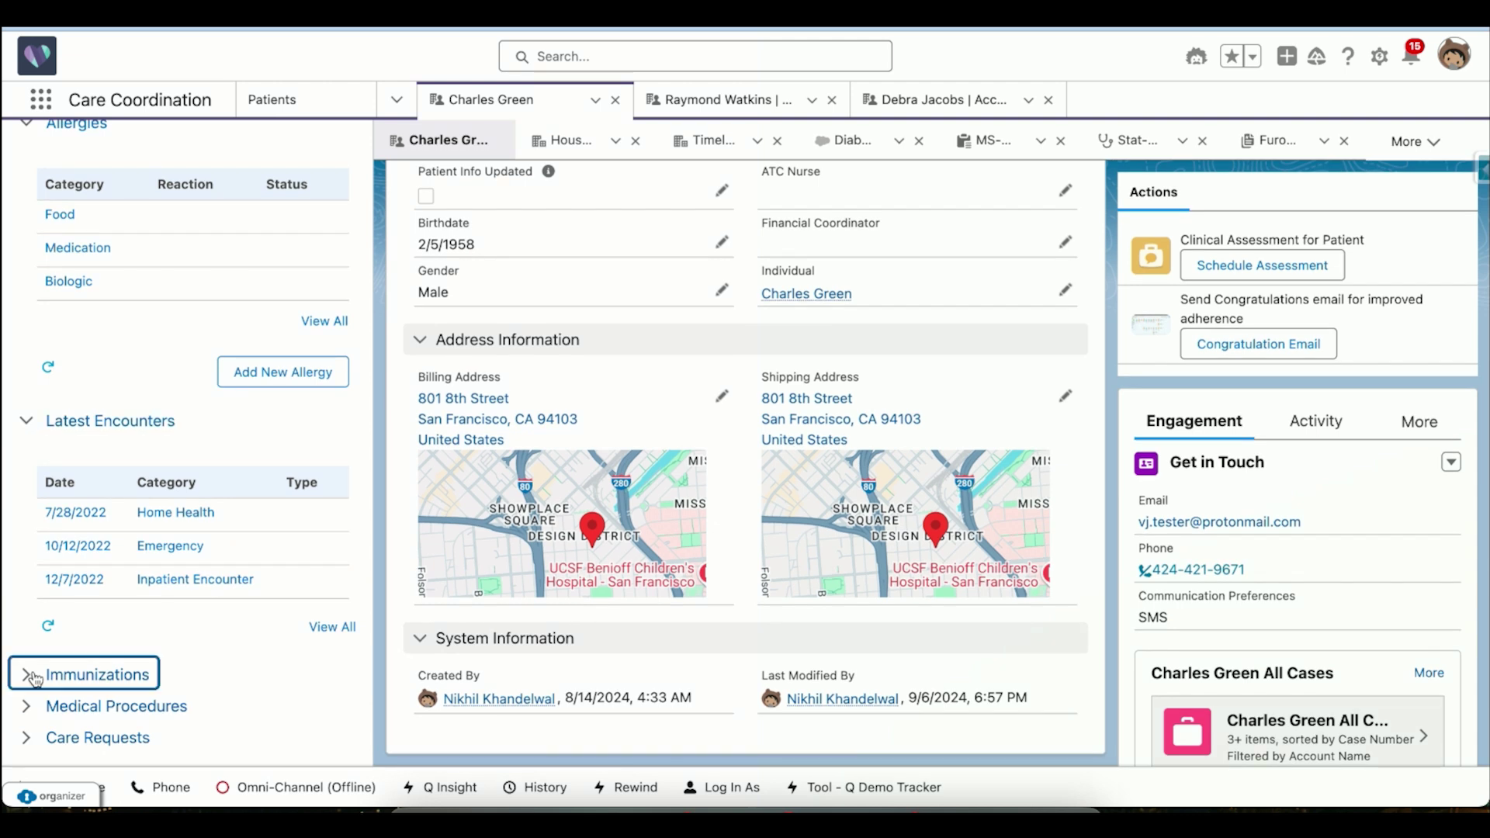
scroll(41, 683, "down", 3)
scroll(43, 685, "down", 1)
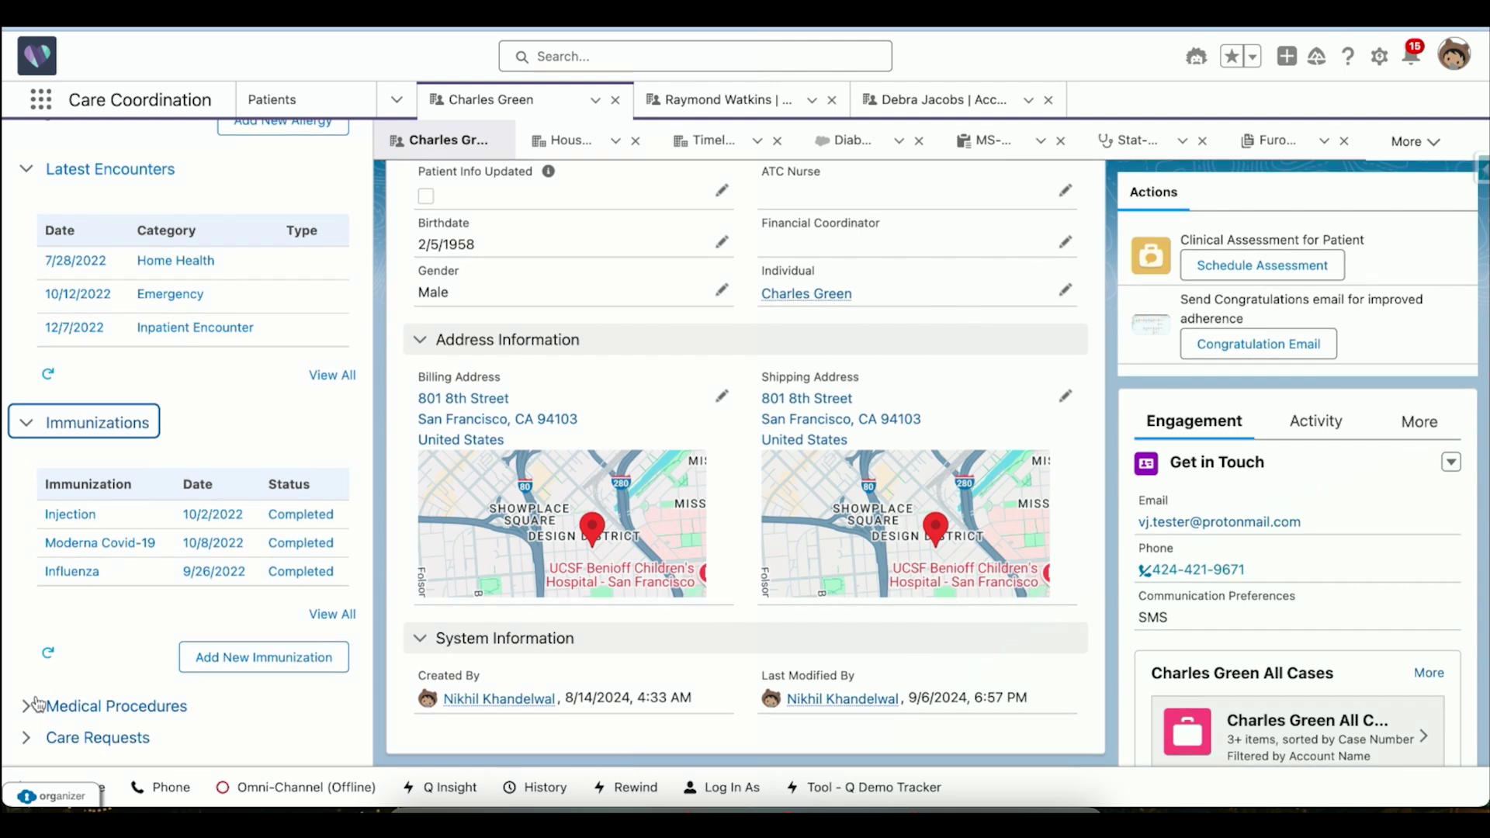
left_click(35, 705)
scroll(34, 708, "down", 2)
scroll(33, 707, "down", 2)
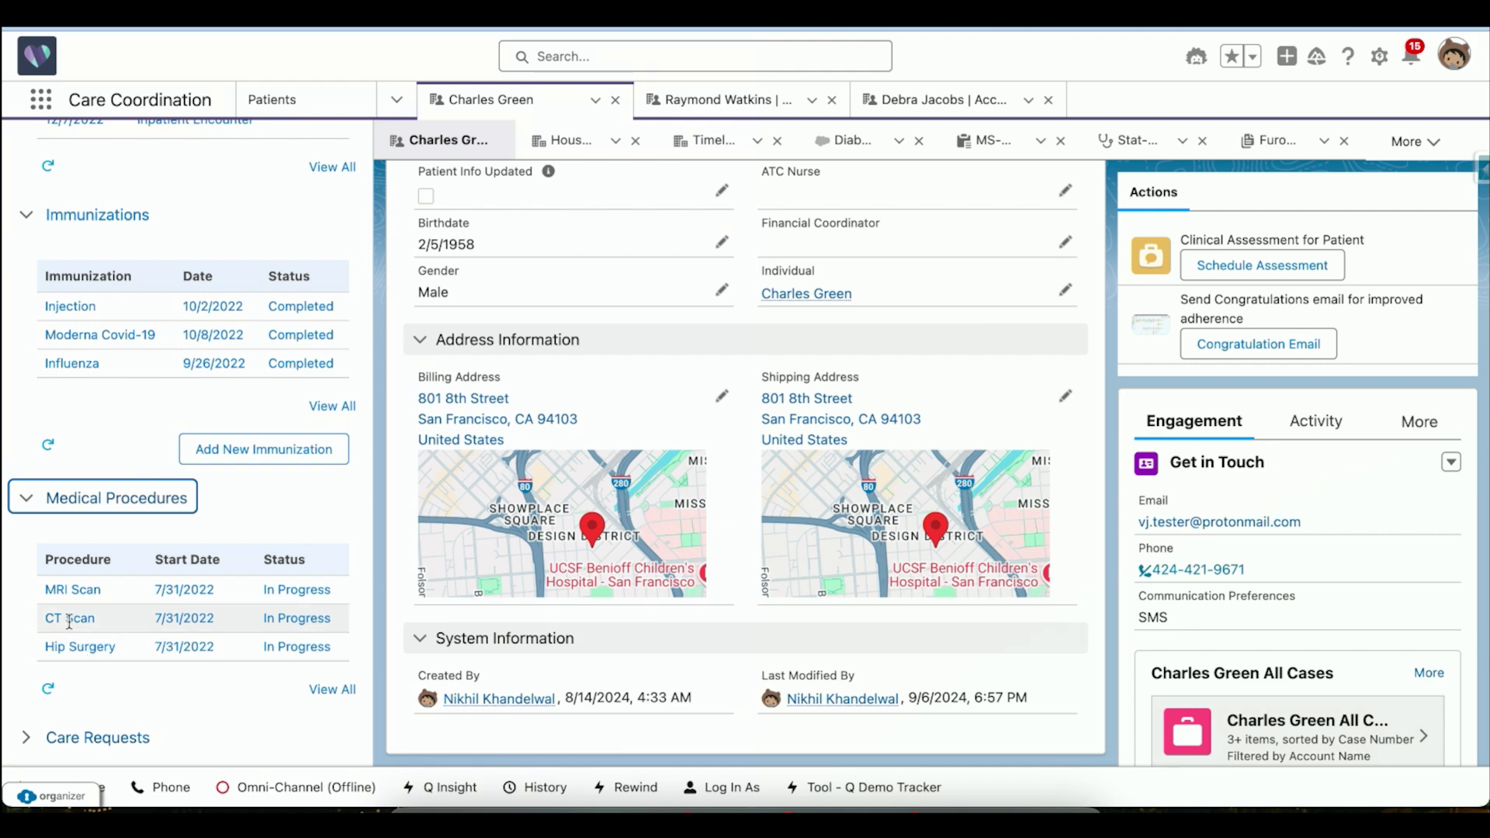
left_click(25, 738)
scroll(47, 698, "down", 4)
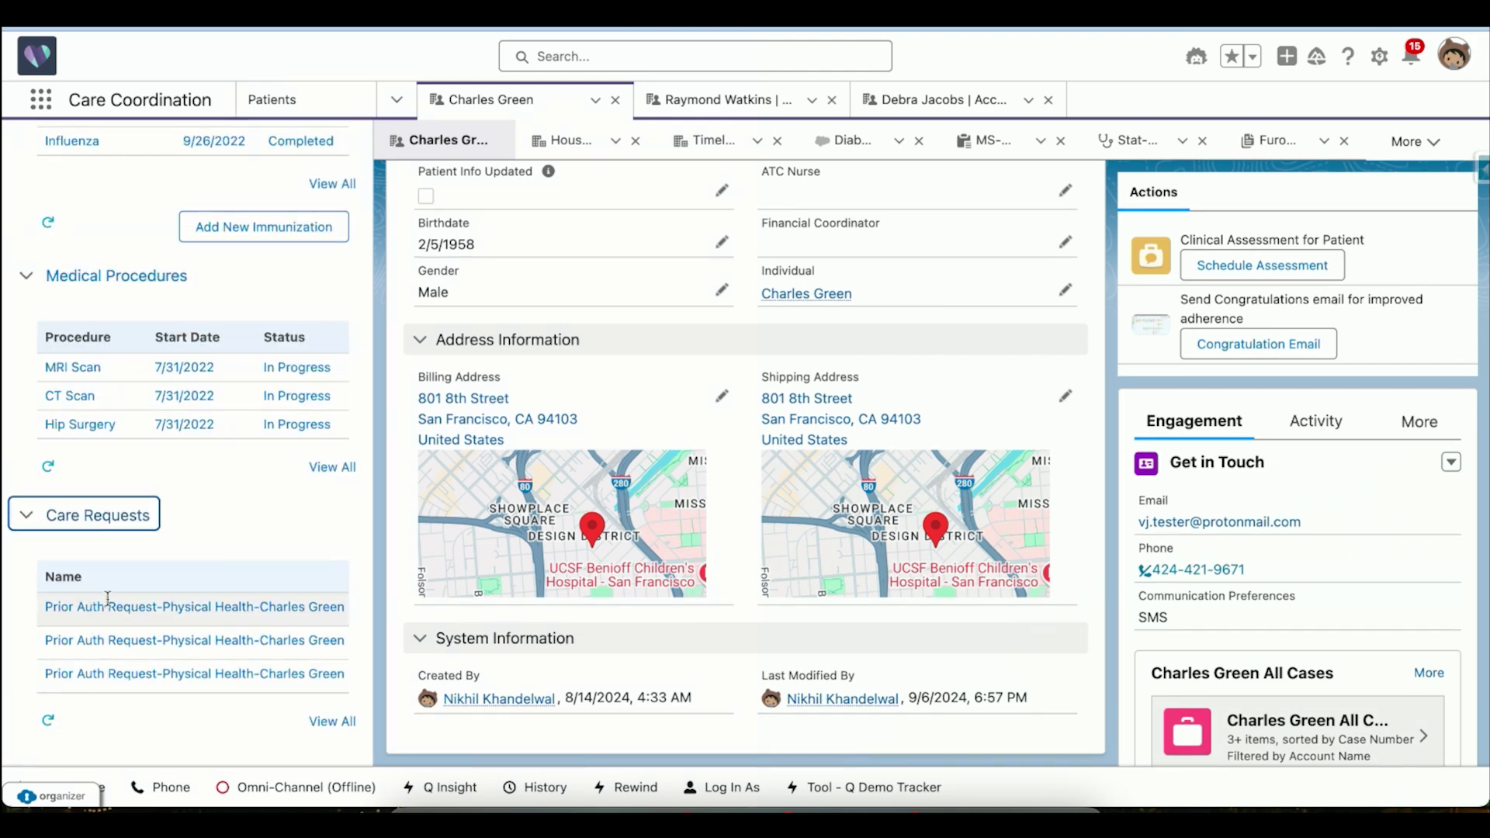
scroll(107, 598, "up", 10)
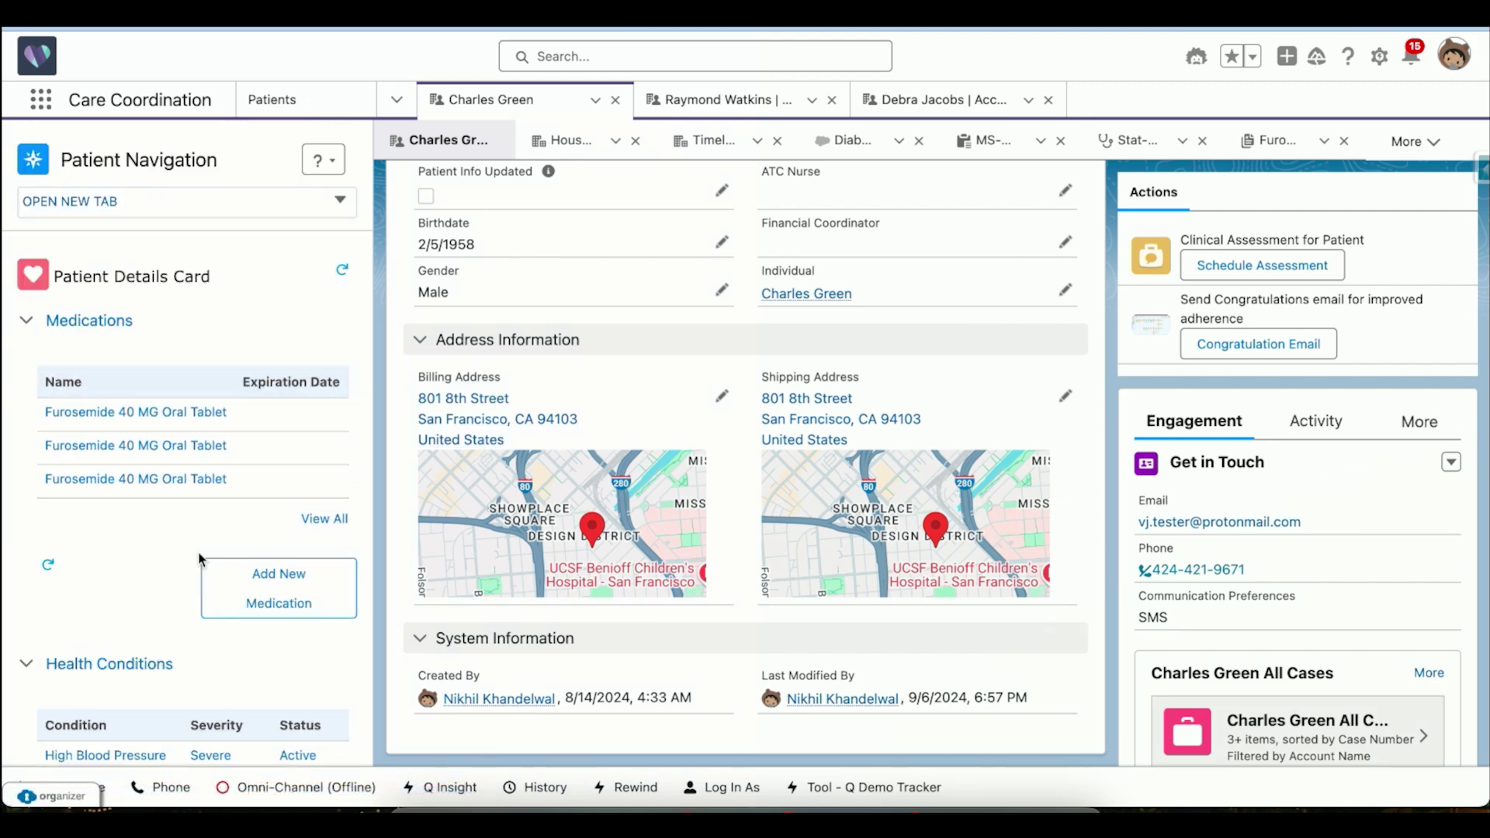
- Open the patient's insurance Benefits view from the More sections list
scroll(730, 434, "up", 10)
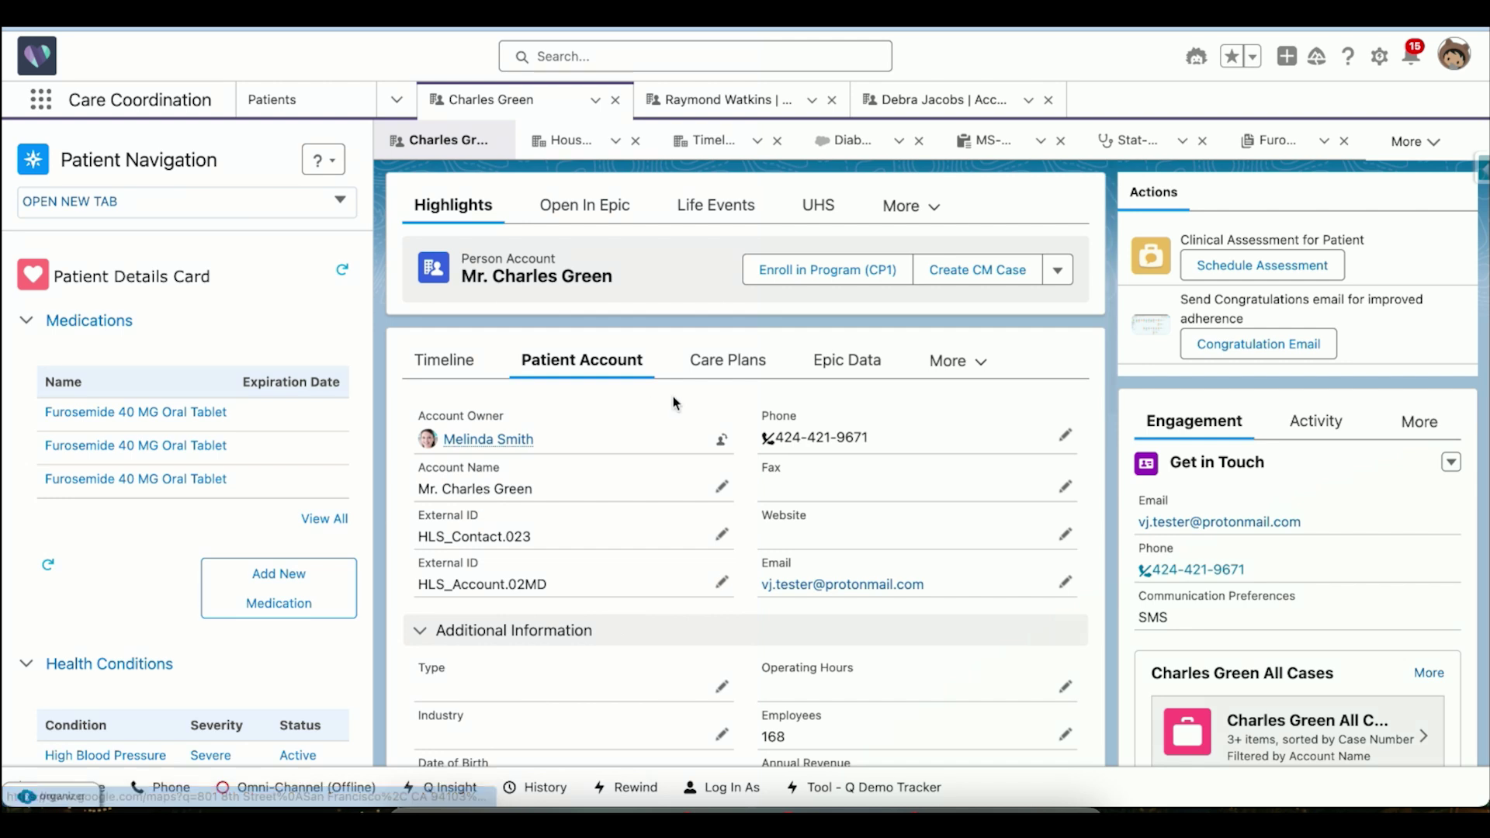
left_click(950, 362)
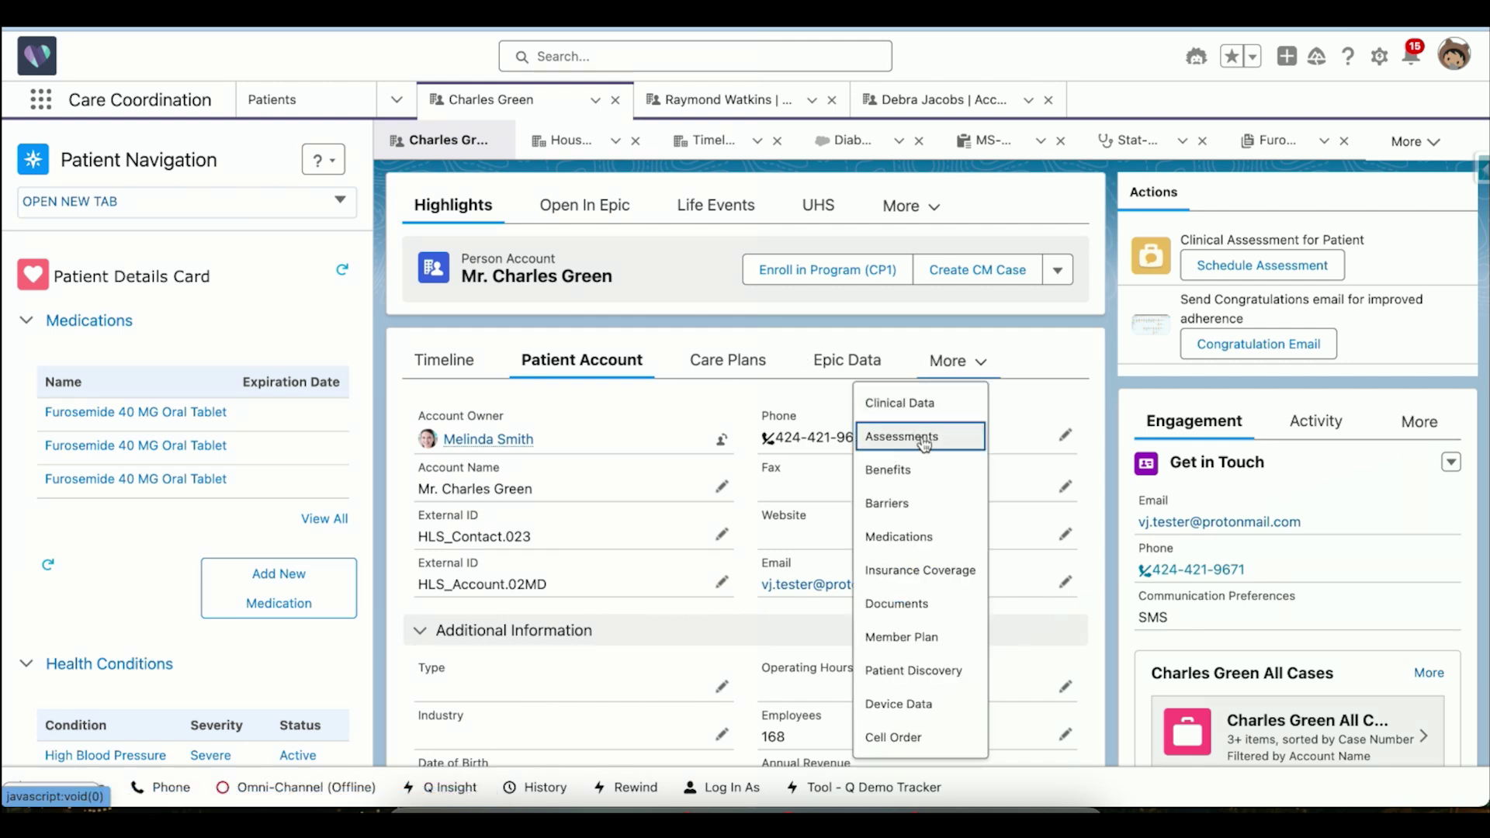
left_click(912, 474)
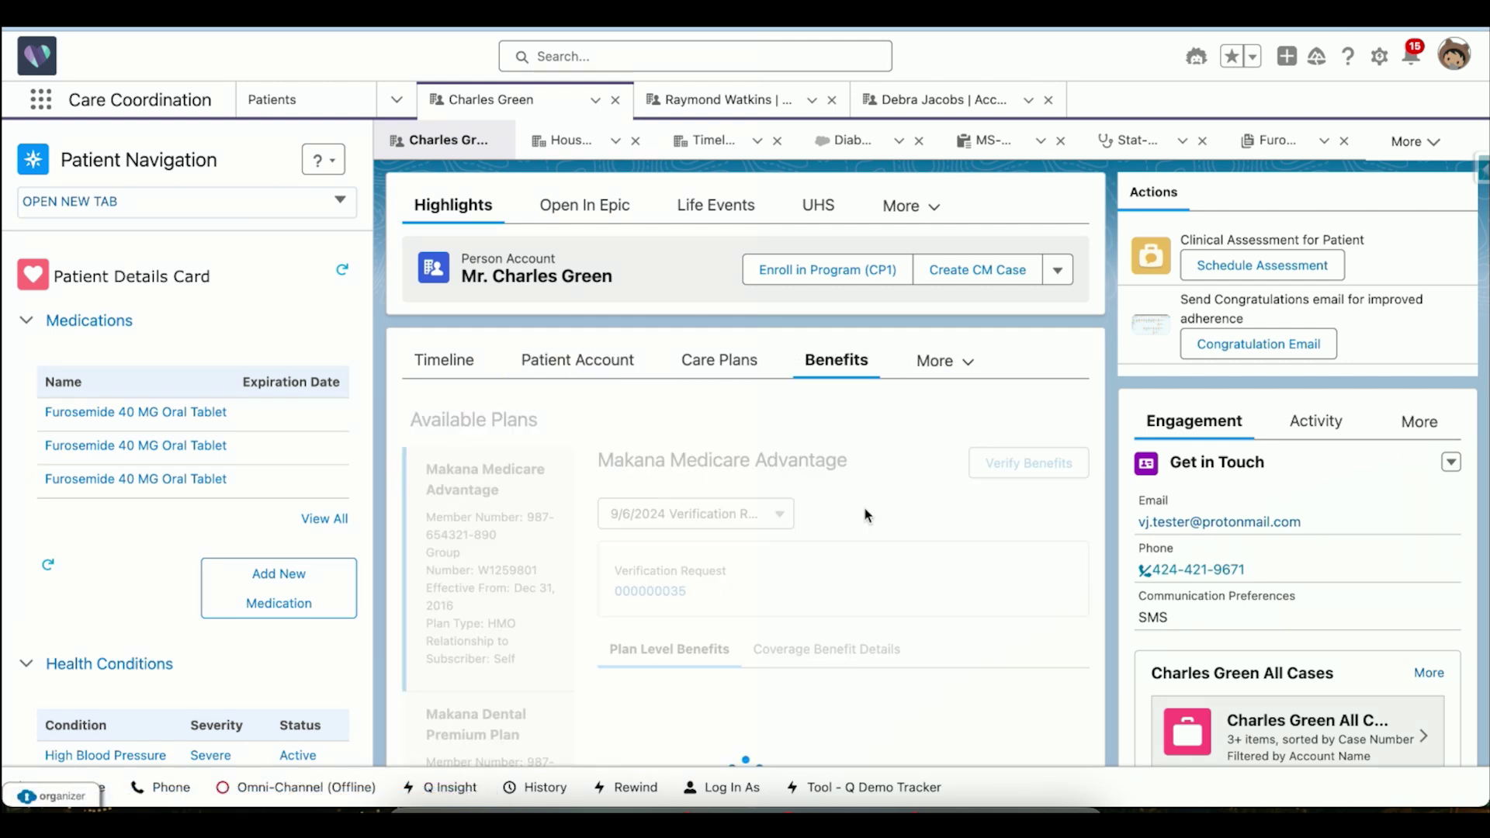
- Verify the Makana Medicare Advantage benefits again, creating verification request 000000036
scroll(438, 497, "down", 3)
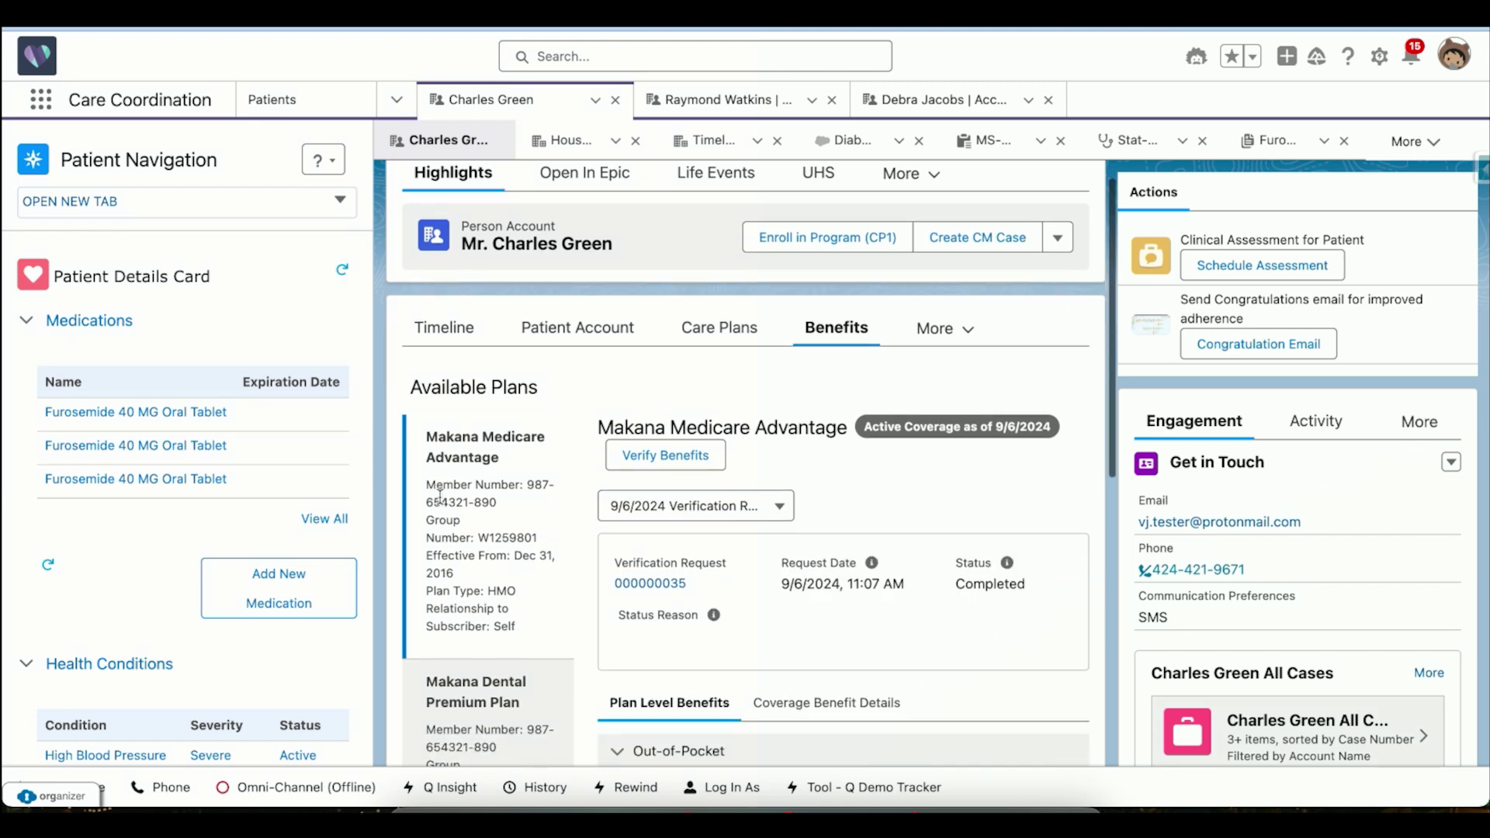
scroll(458, 505, "up", 2)
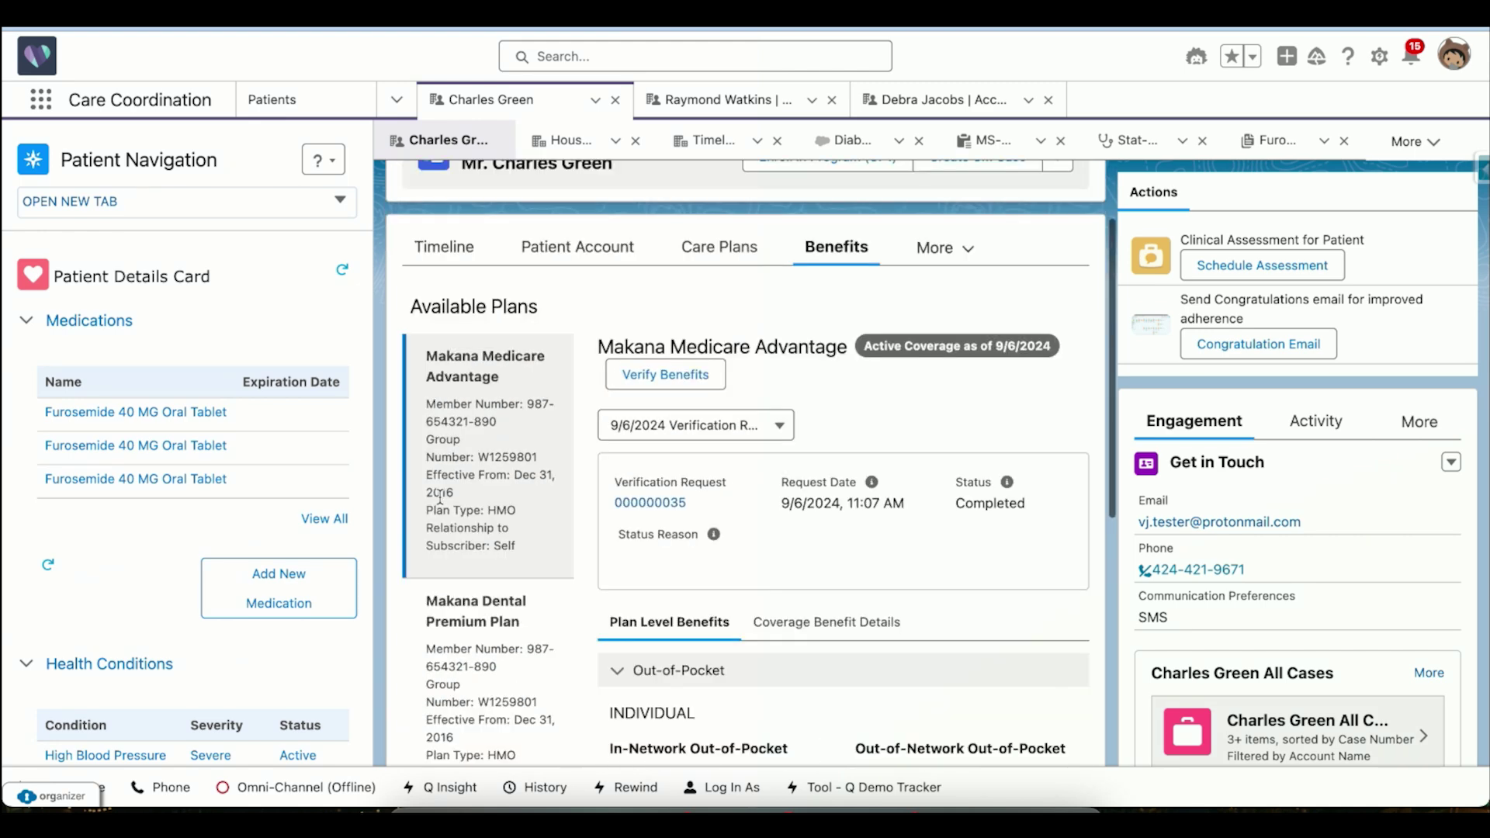
scroll(477, 514, "down", 3)
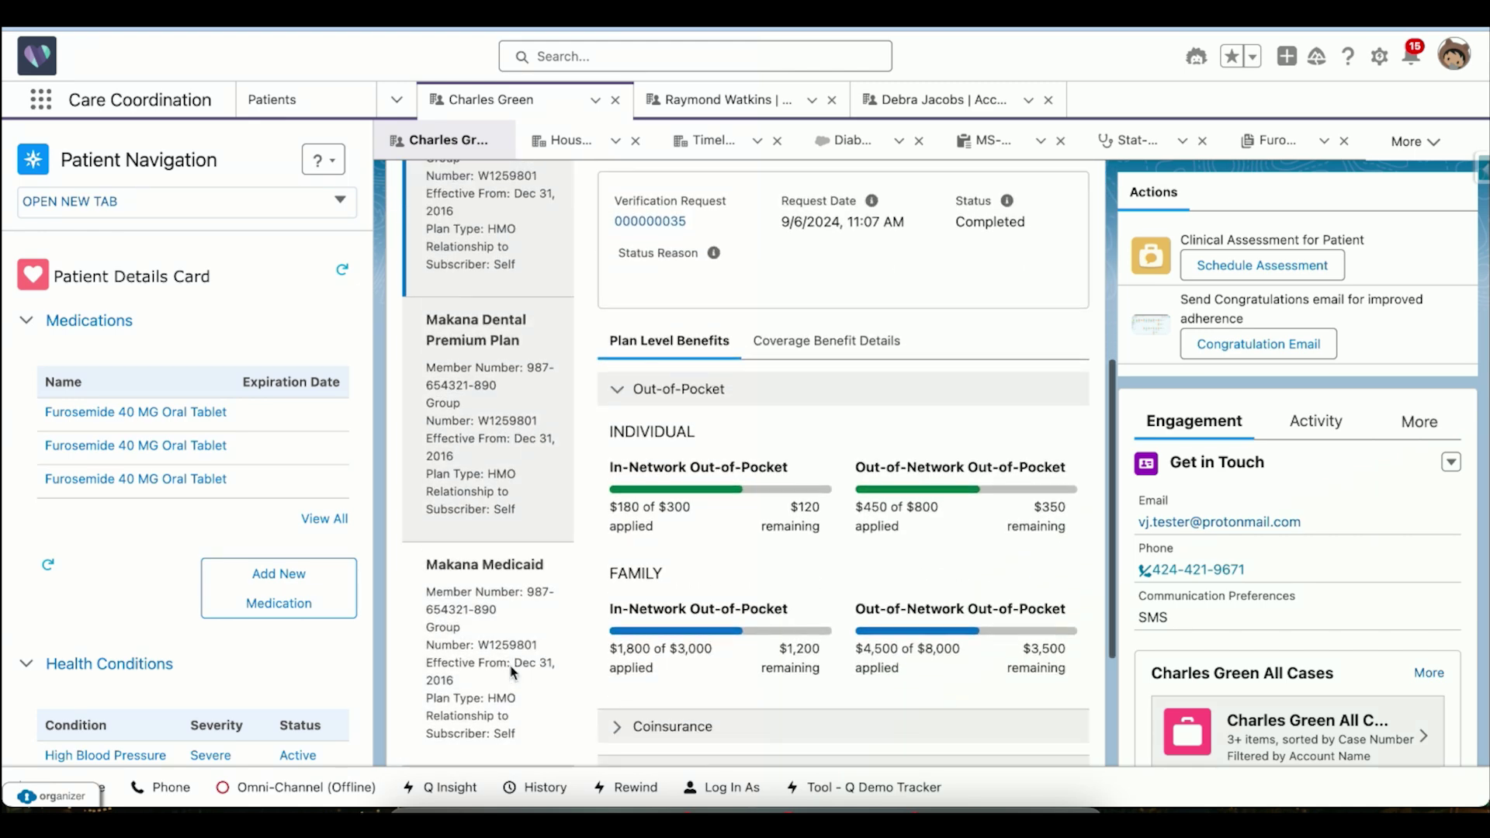
scroll(635, 548, "up", 3)
left_click(668, 423)
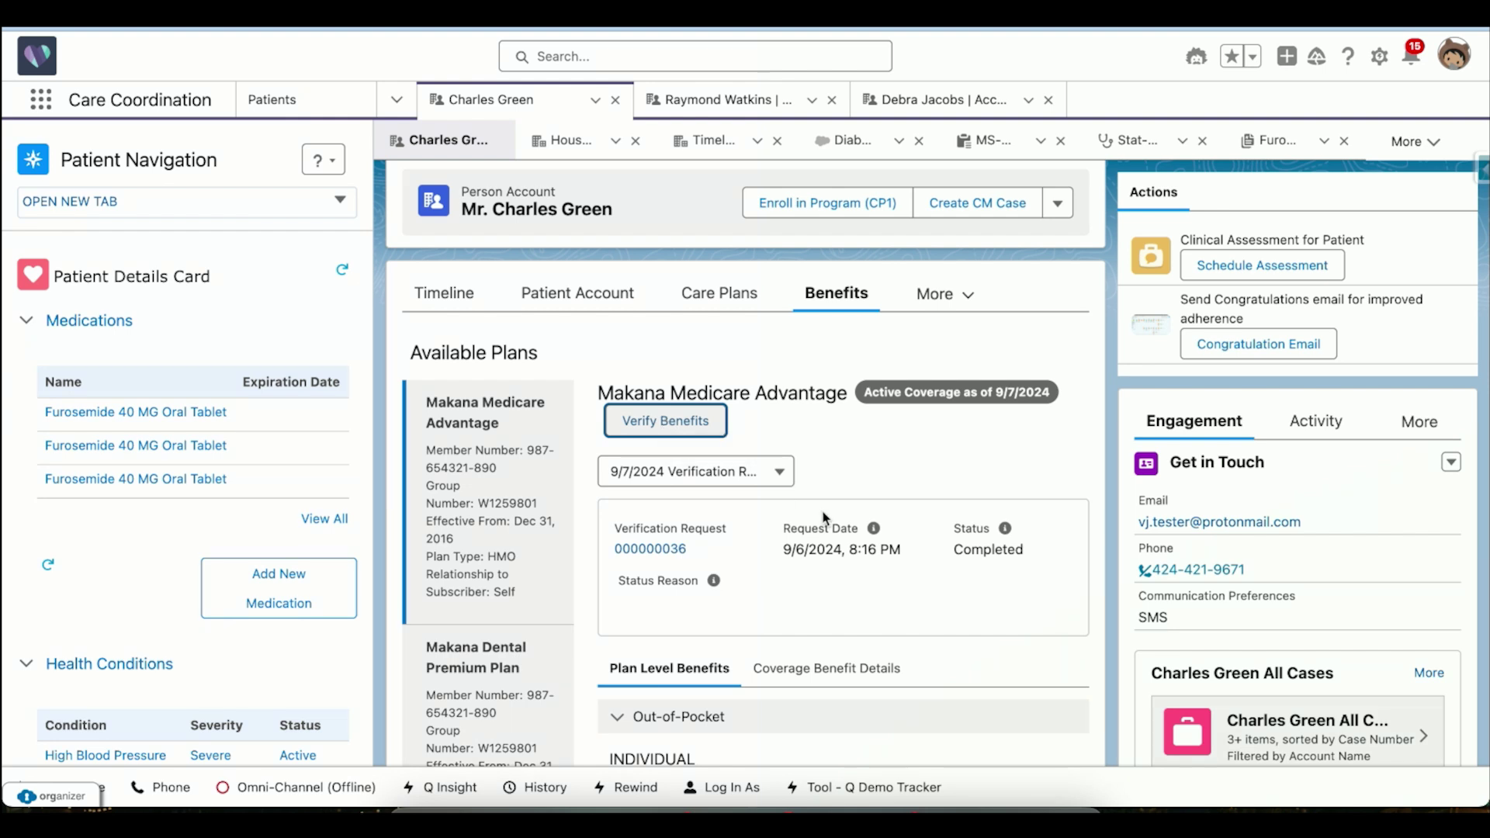
- Select the new verification request and scroll through its Plan Level Benefits
scroll(824, 517, "down", 2)
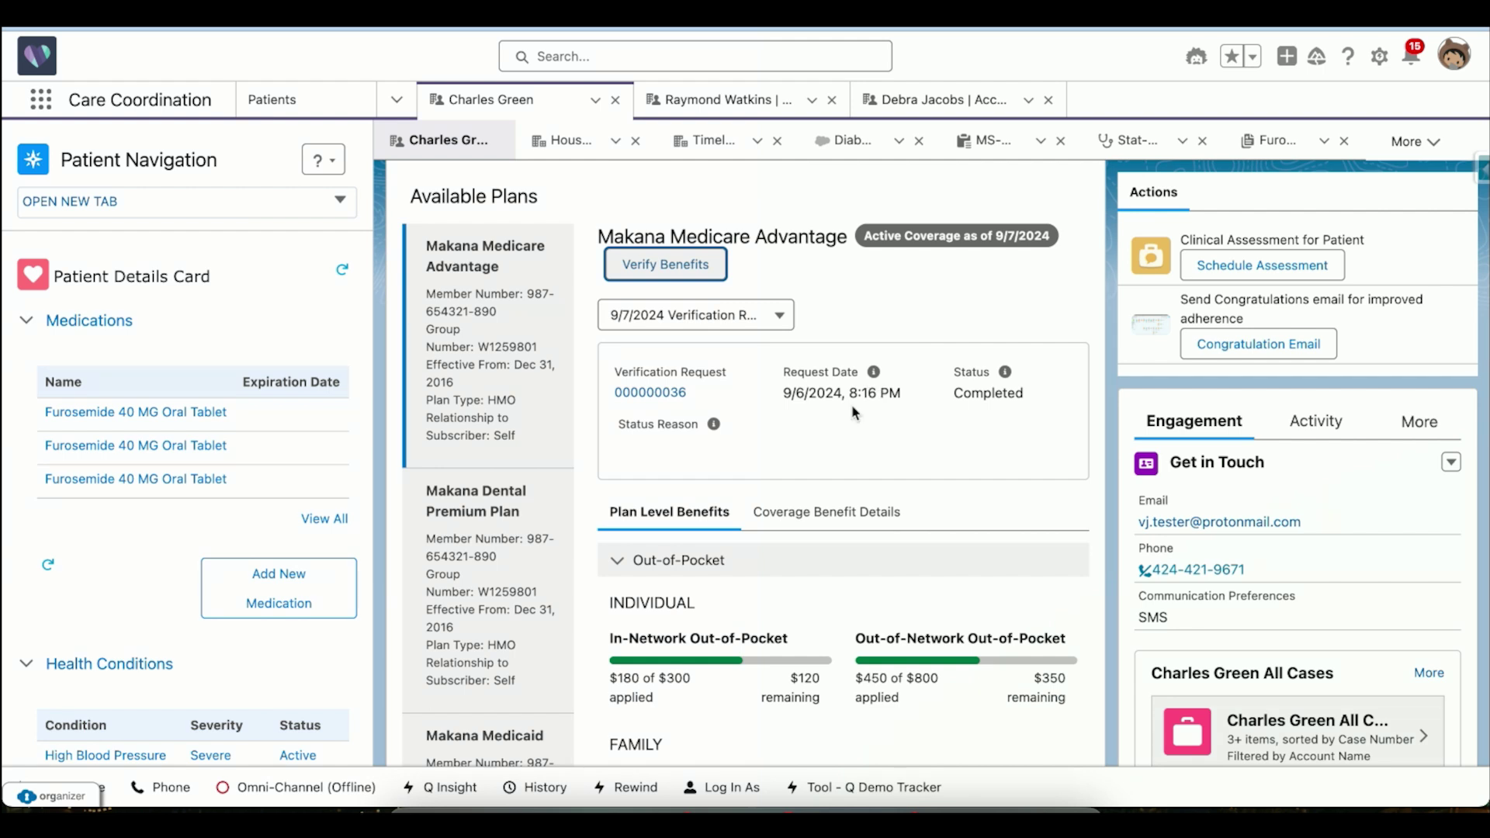
left_click(853, 395)
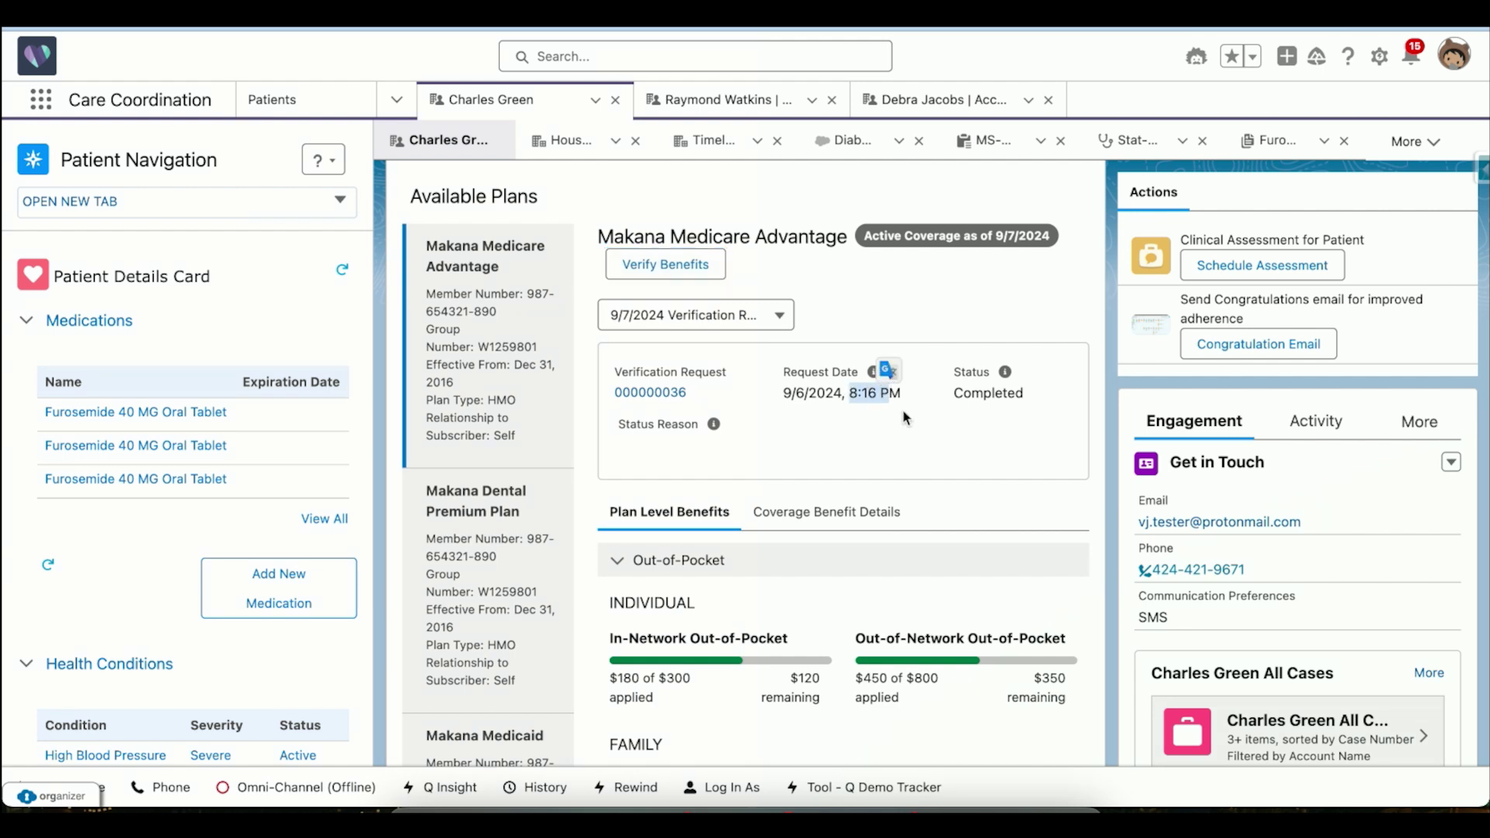
scroll(912, 434, "down", 2)
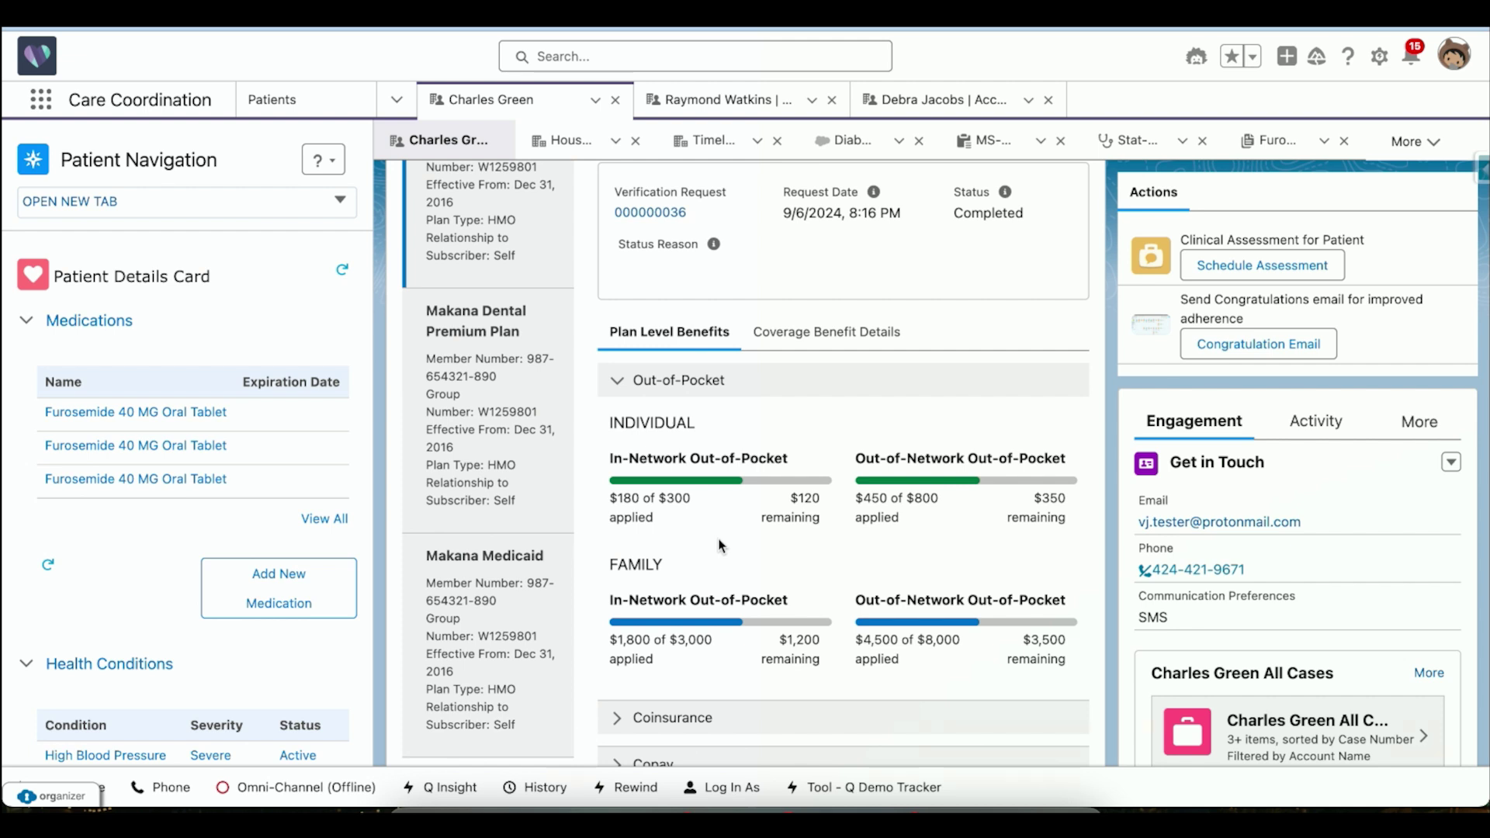
scroll(720, 546, "down", 1)
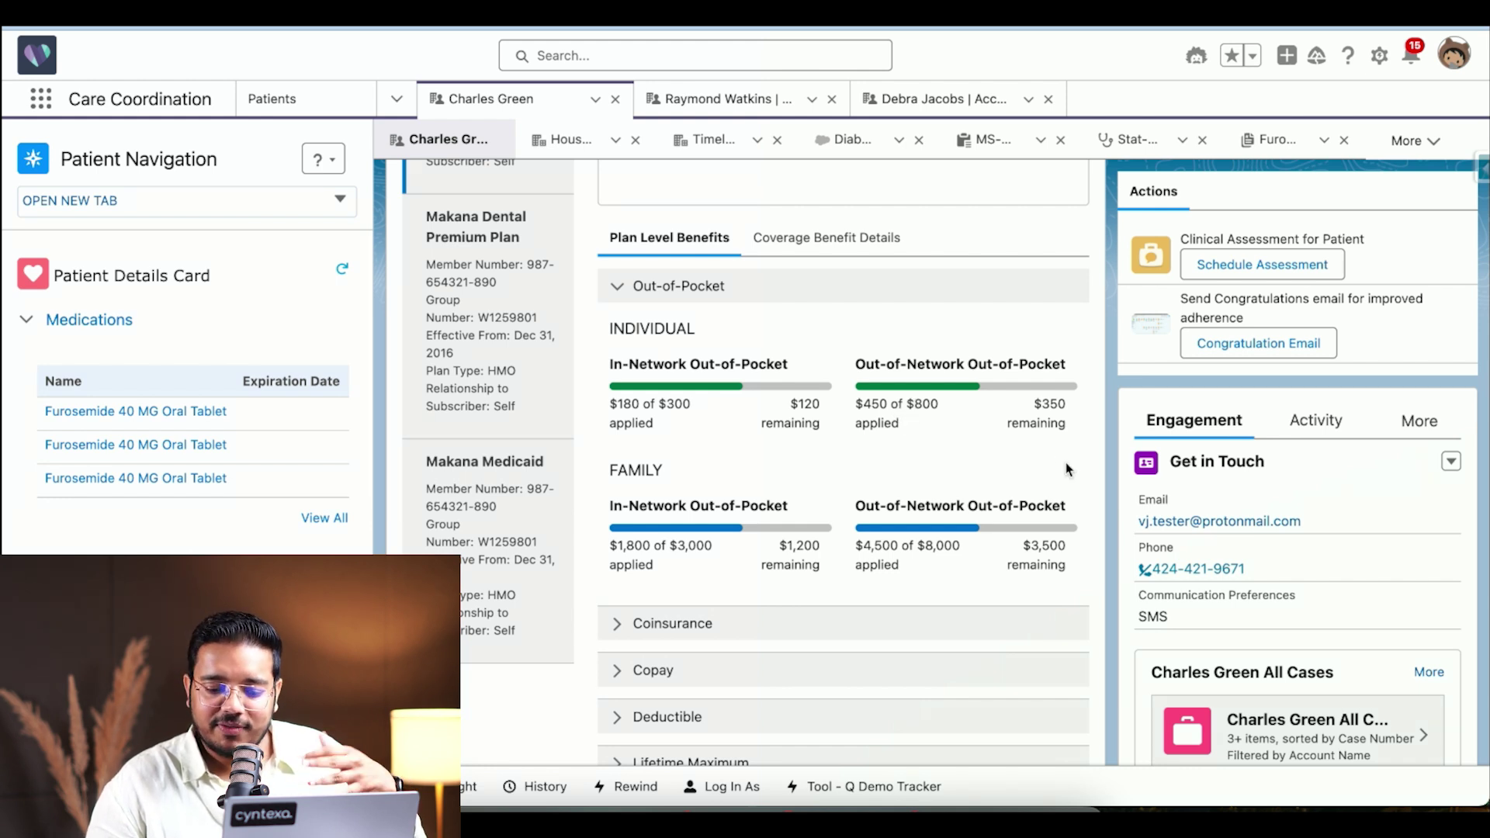
scroll(1047, 430, "down", 3)
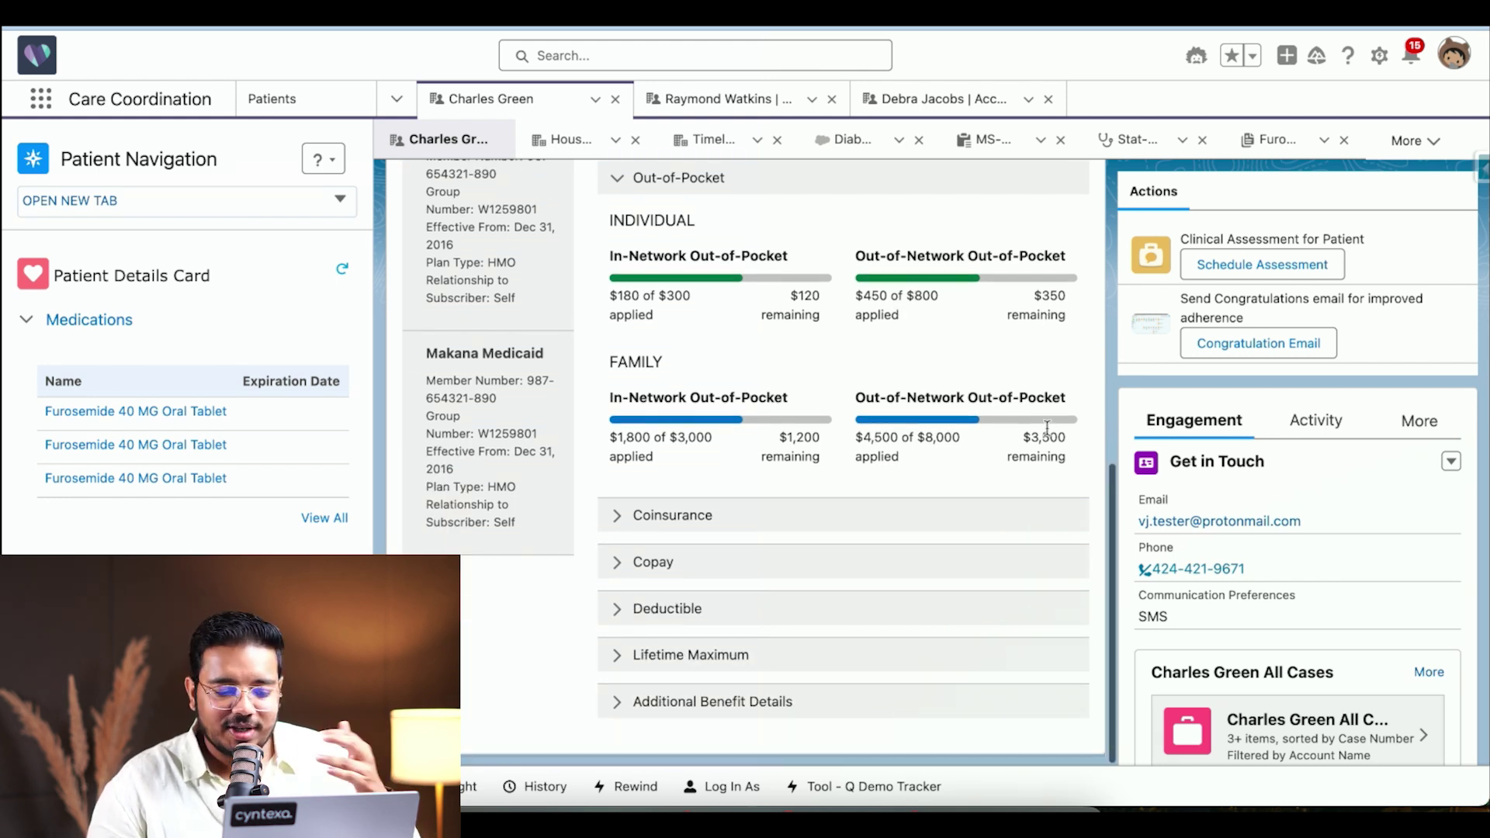
- Expand Coinsurance (20% in-network, 35% out-of-network) and Deductible, then return to the top
left_click(615, 524)
scroll(615, 536, "down", 3)
left_click(615, 606)
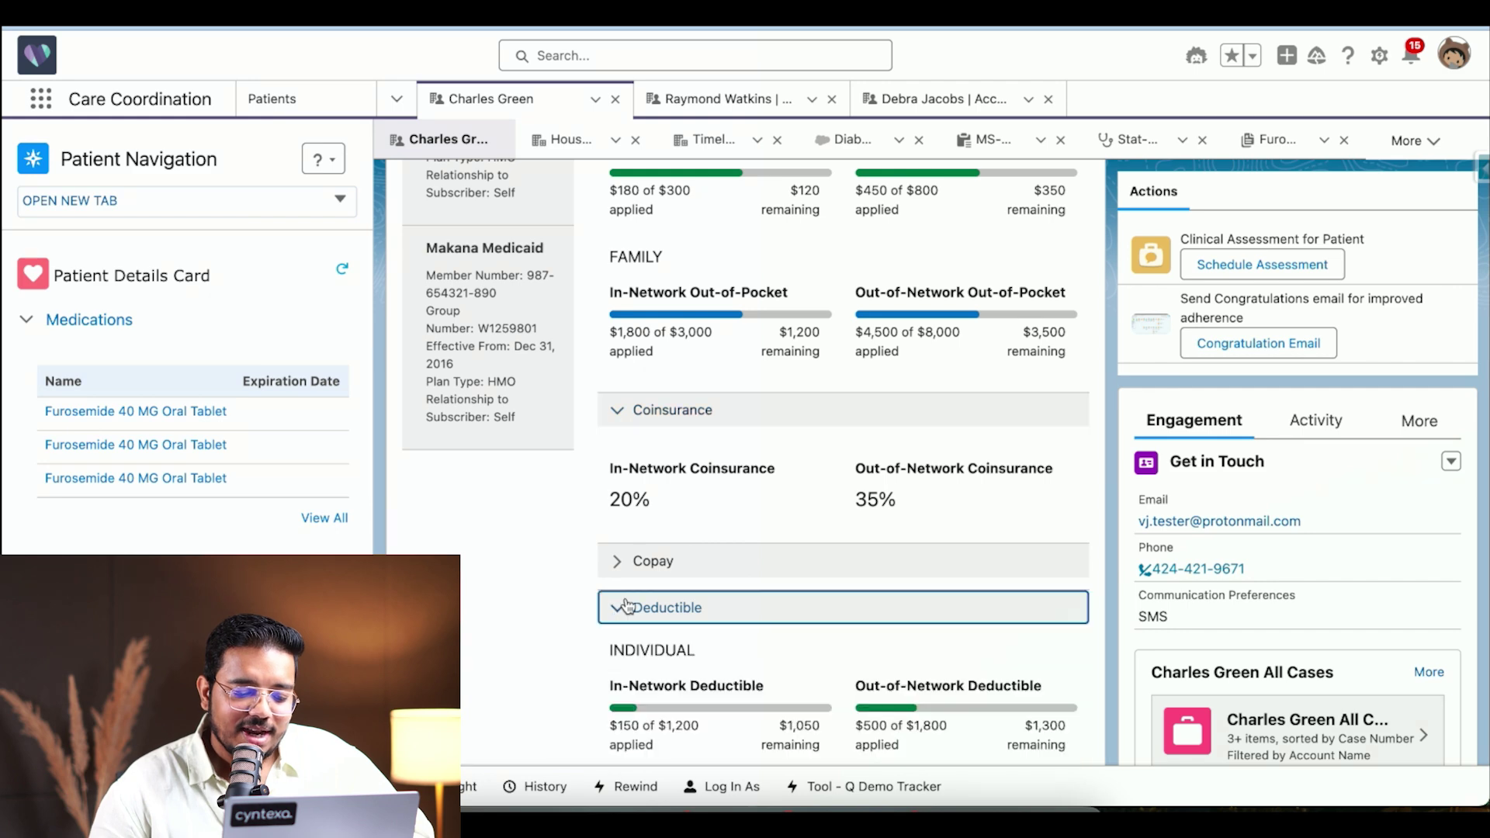
scroll(627, 605, "down", 5)
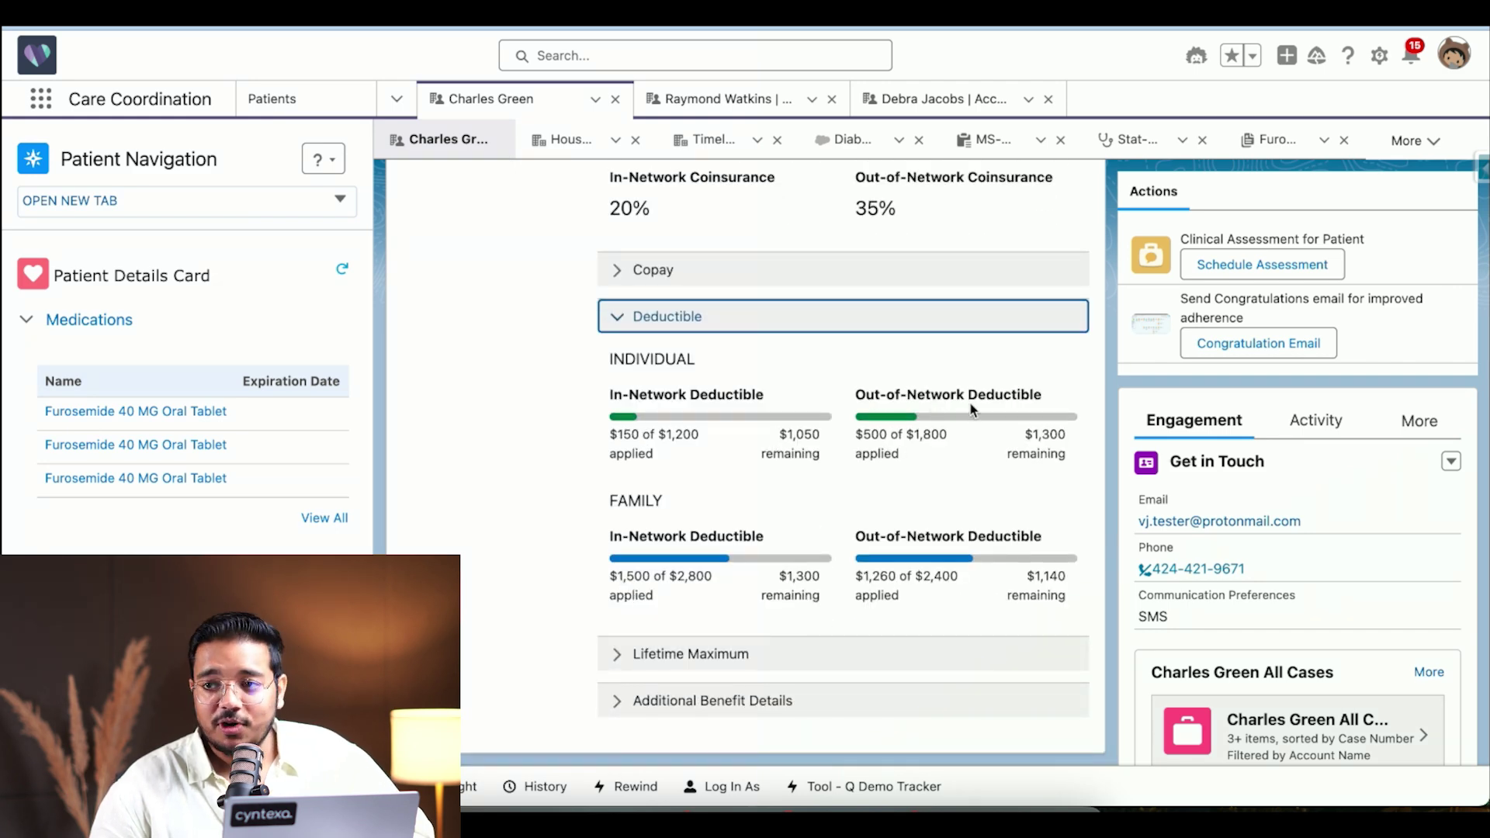
scroll(971, 410, "up", 7)
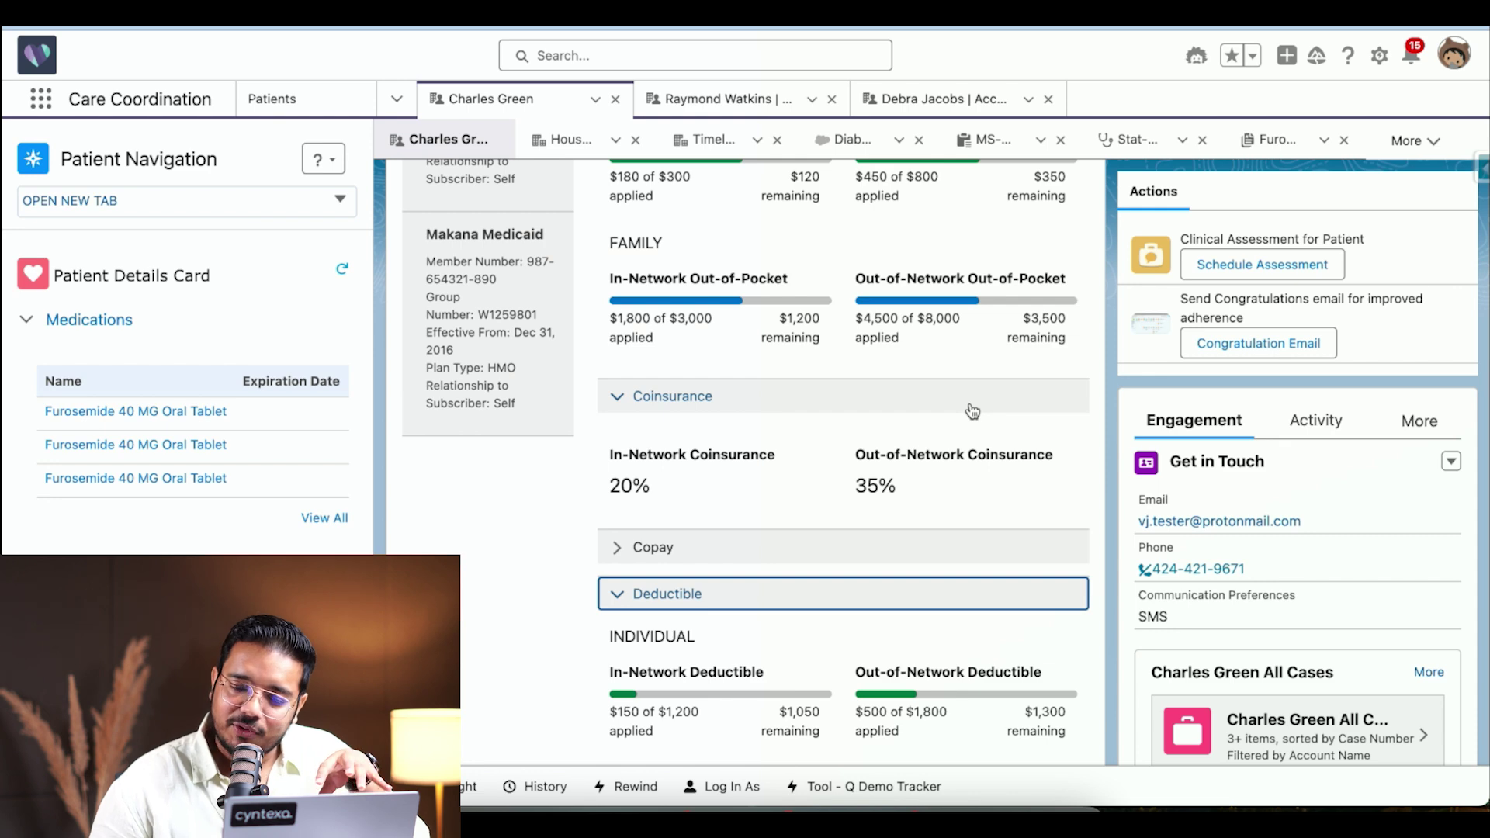
scroll(972, 412, "up", 10)
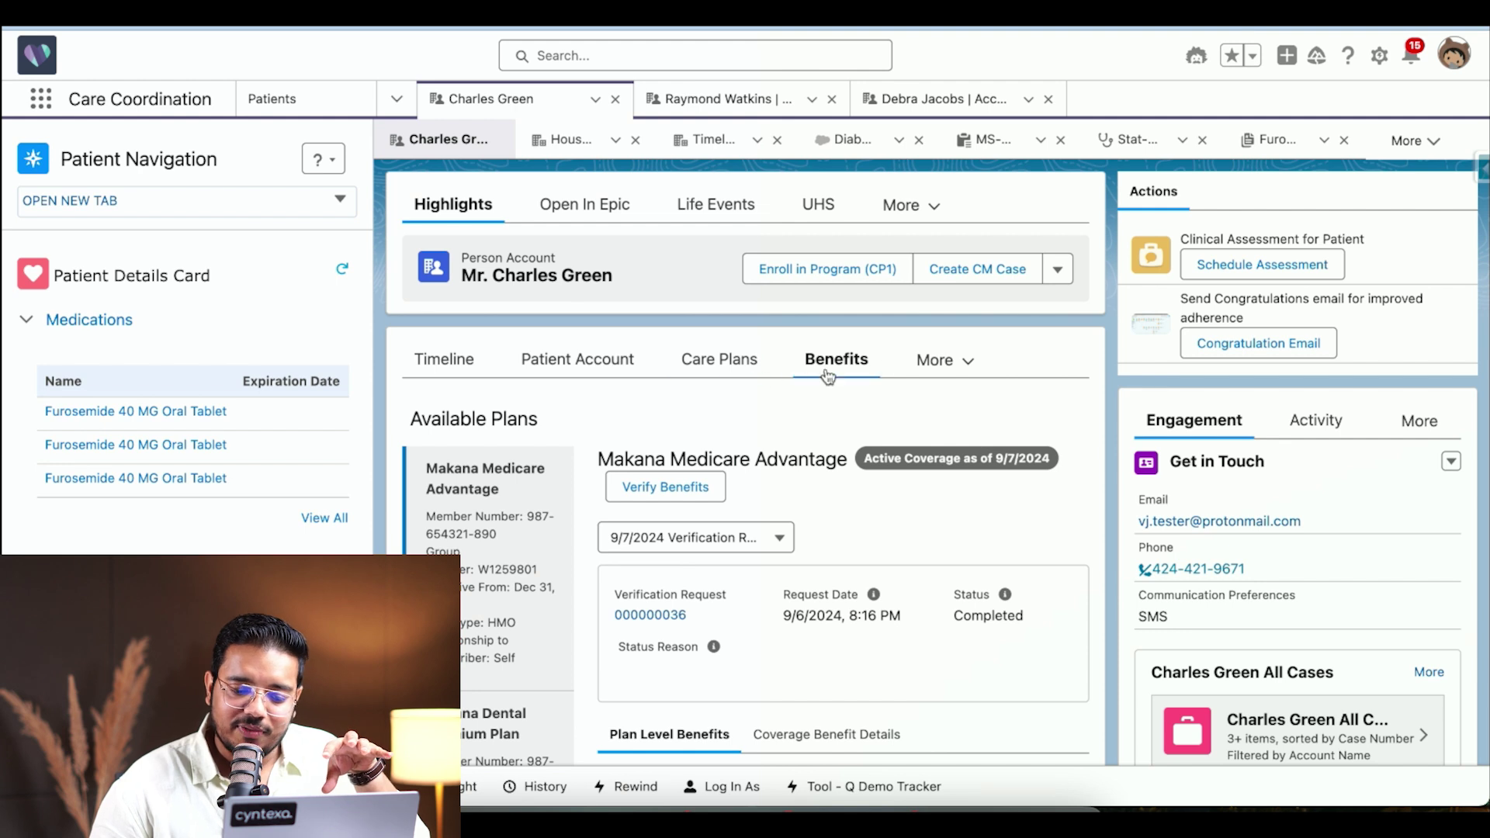
- Open the patient's Assessments and select the Diabetes Assessment under All Assessments for sending
left_click(943, 362)
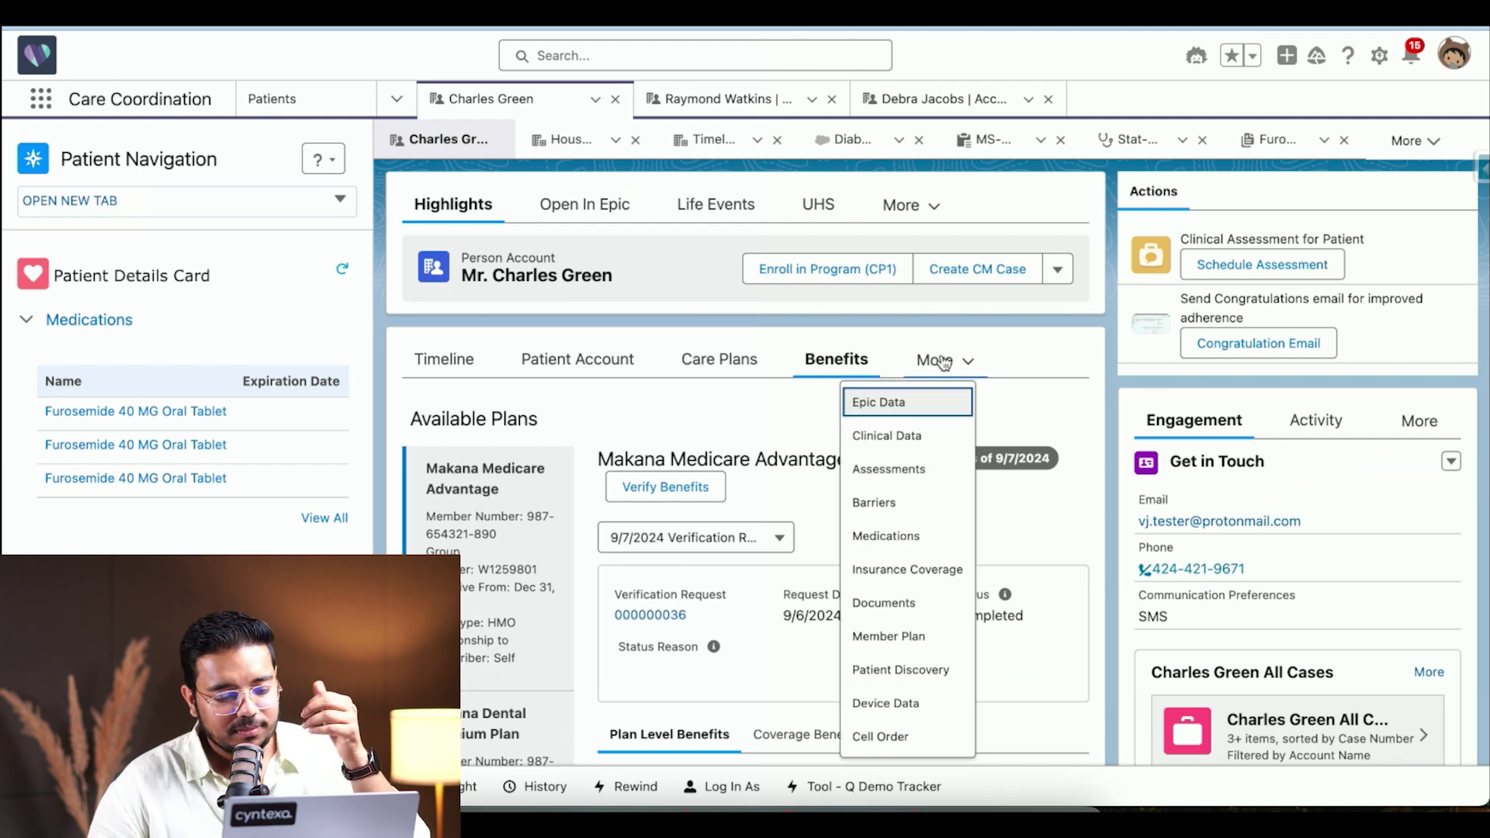
left_click(931, 473)
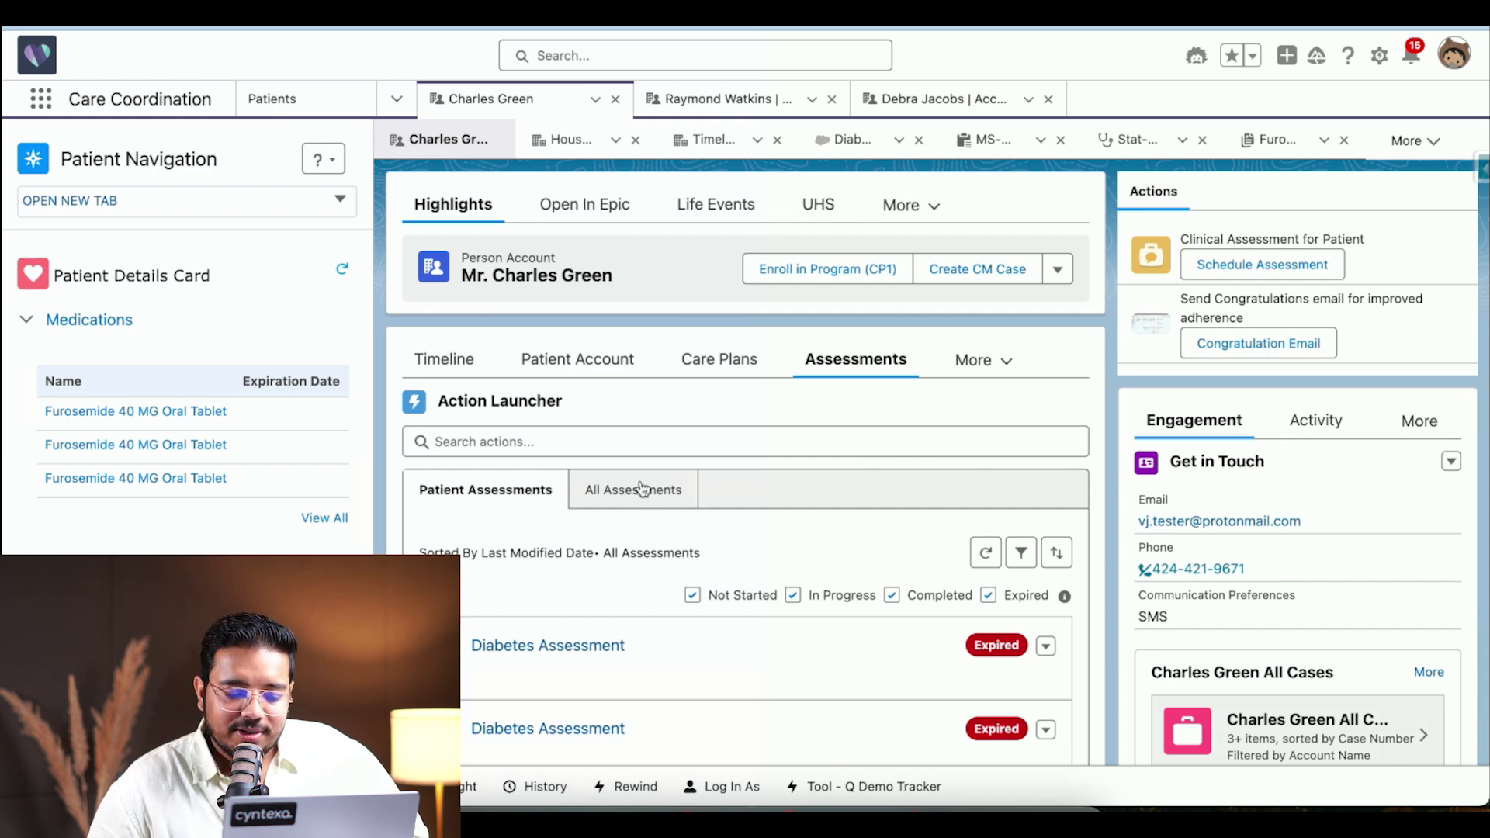
left_click(641, 488)
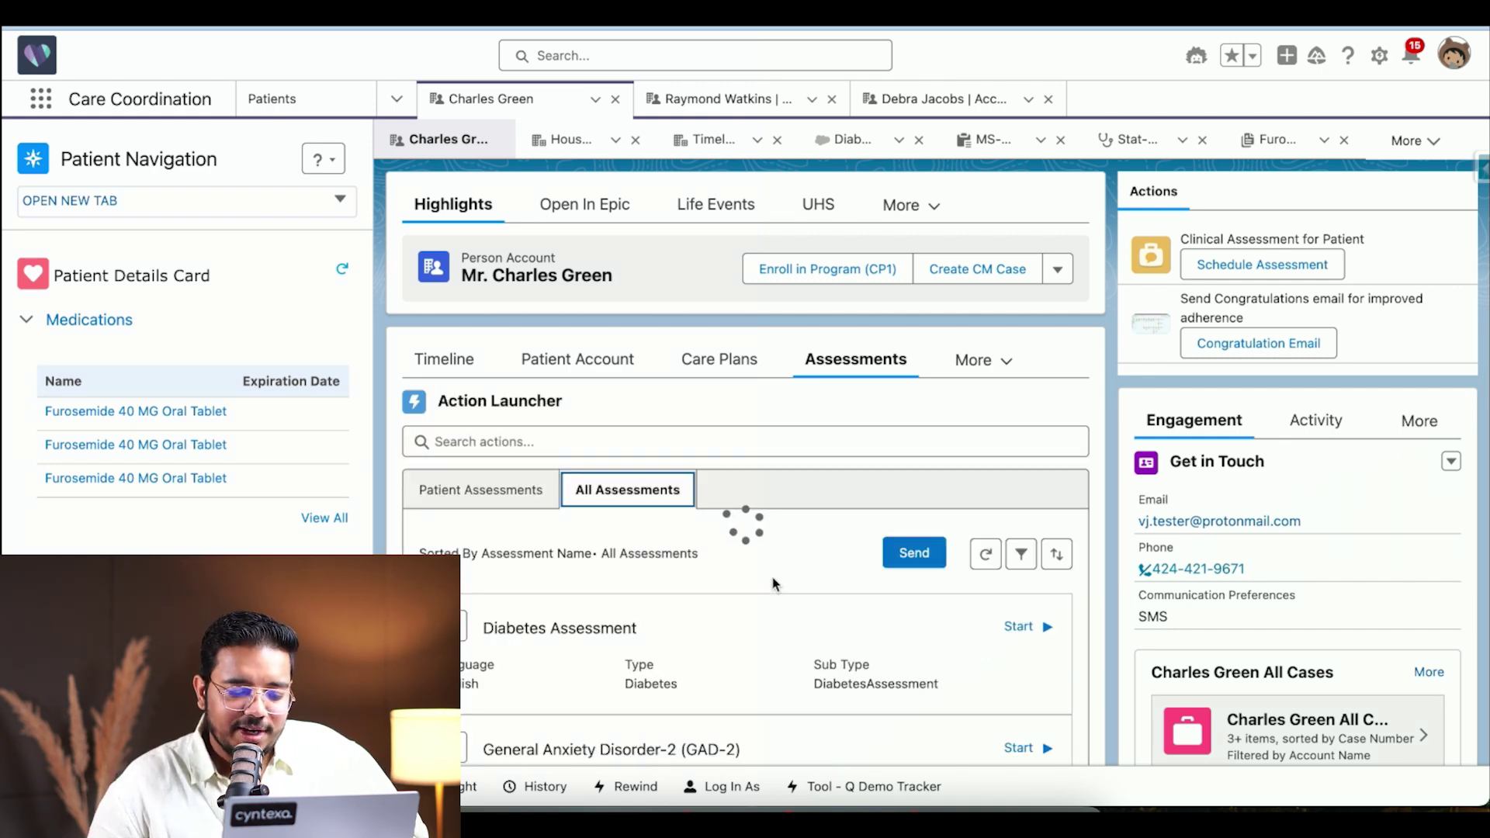
scroll(773, 584, "down", 3)
left_click(455, 480)
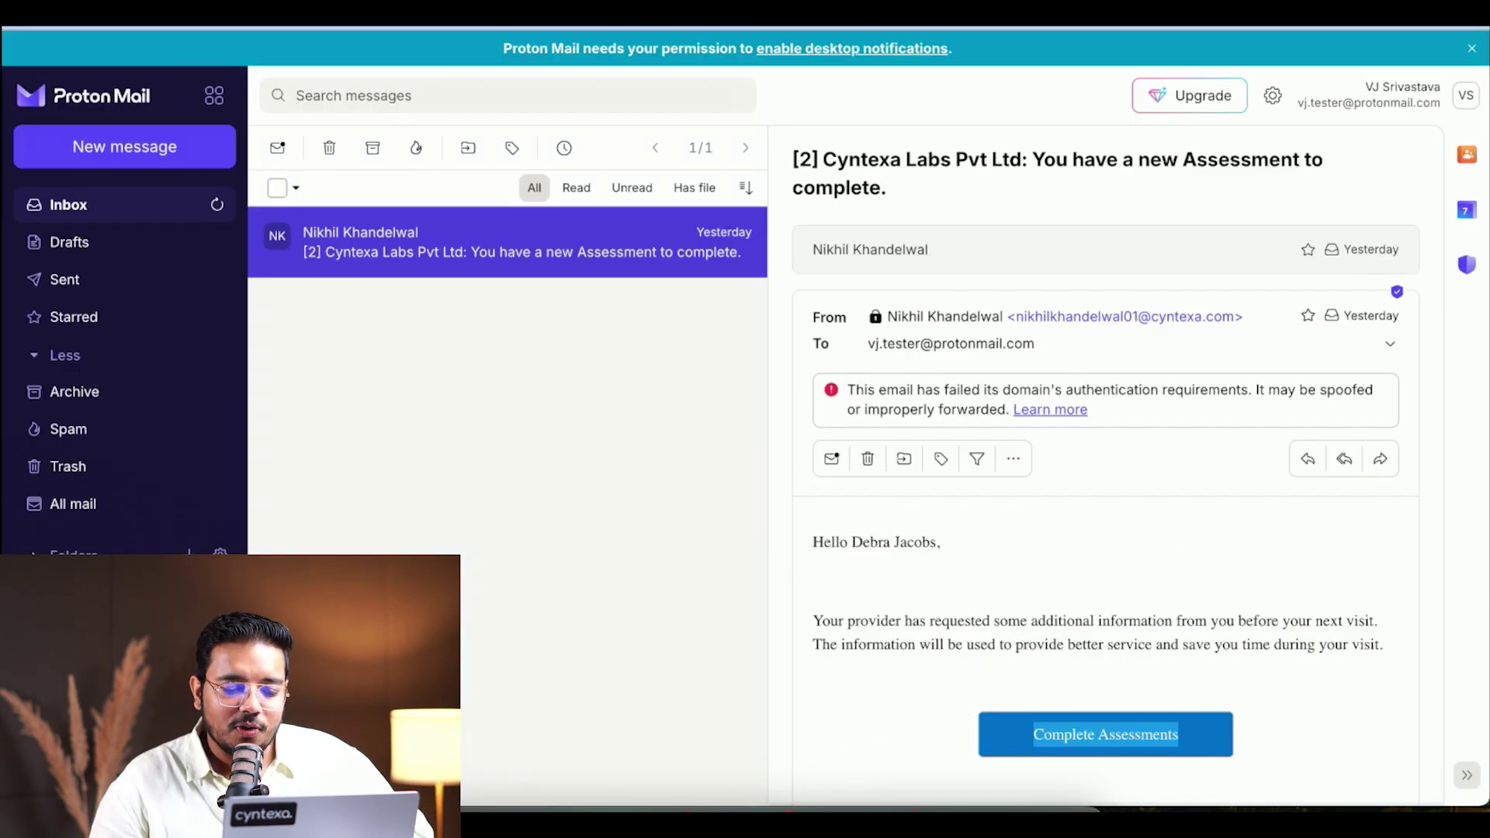
- Open the email's Complete Assessments link in an incognito window
right_click(1119, 748)
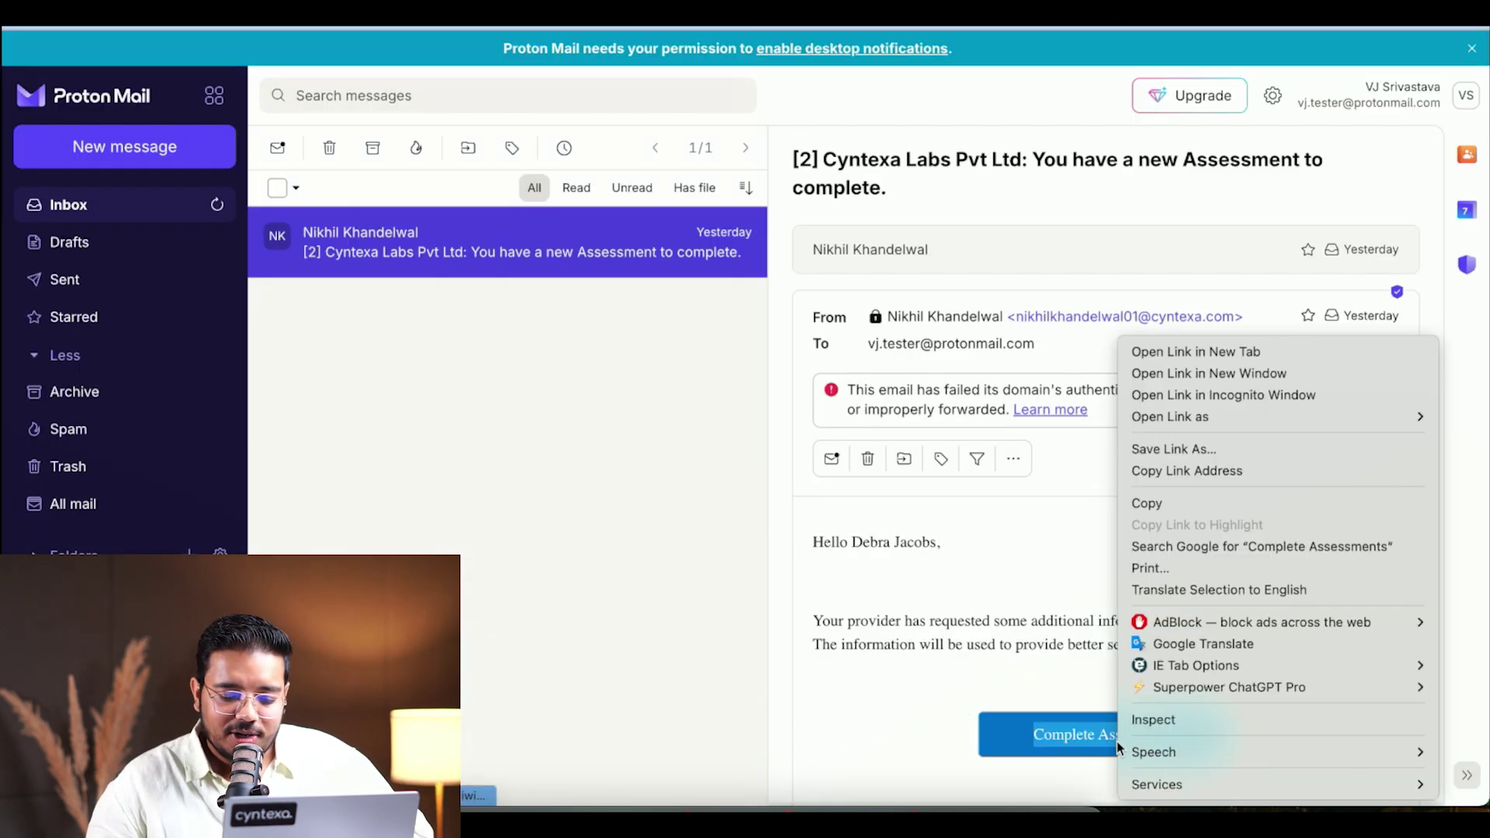
left_click(1239, 394)
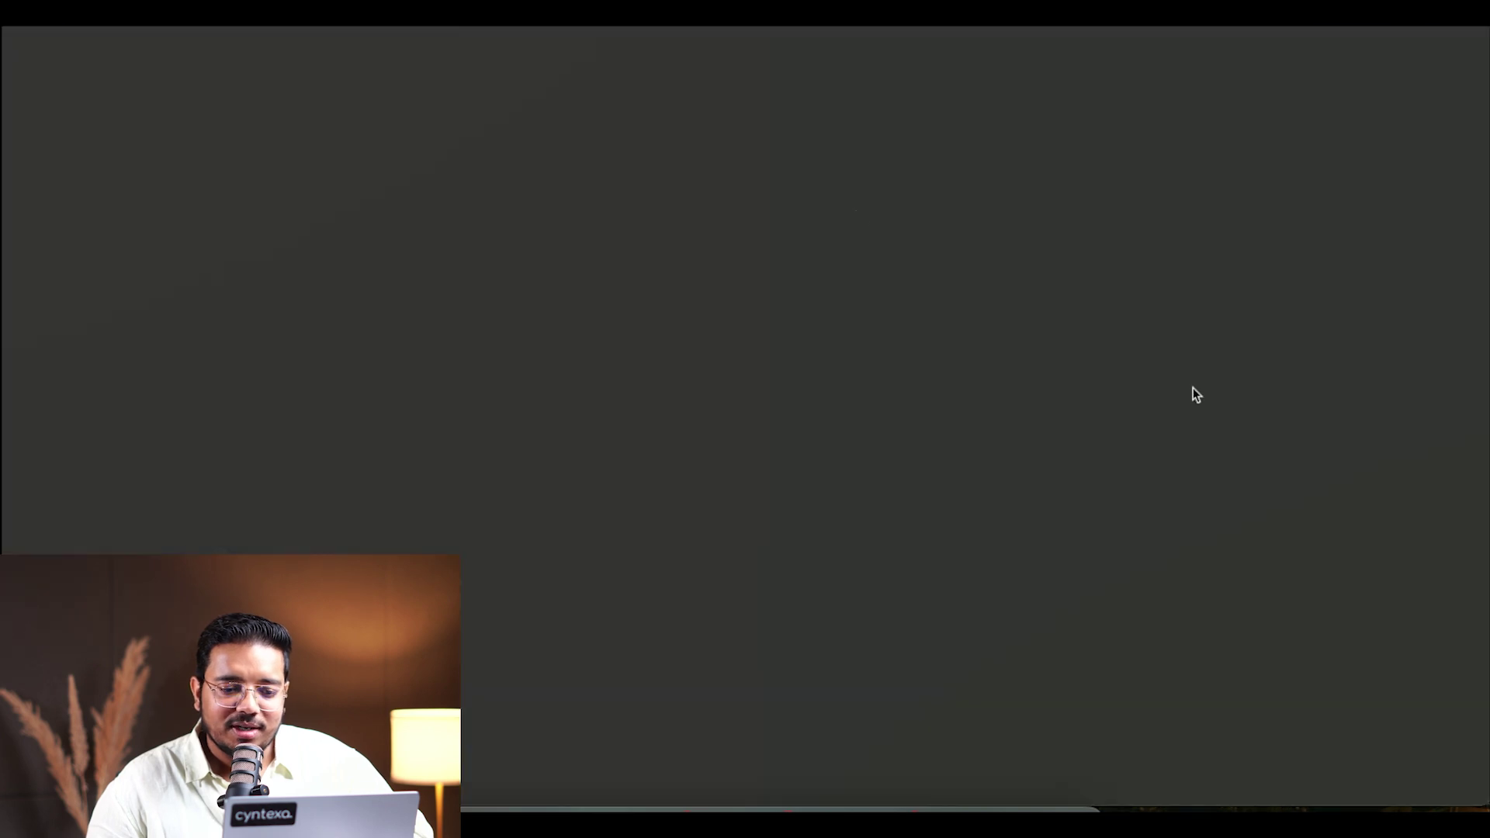
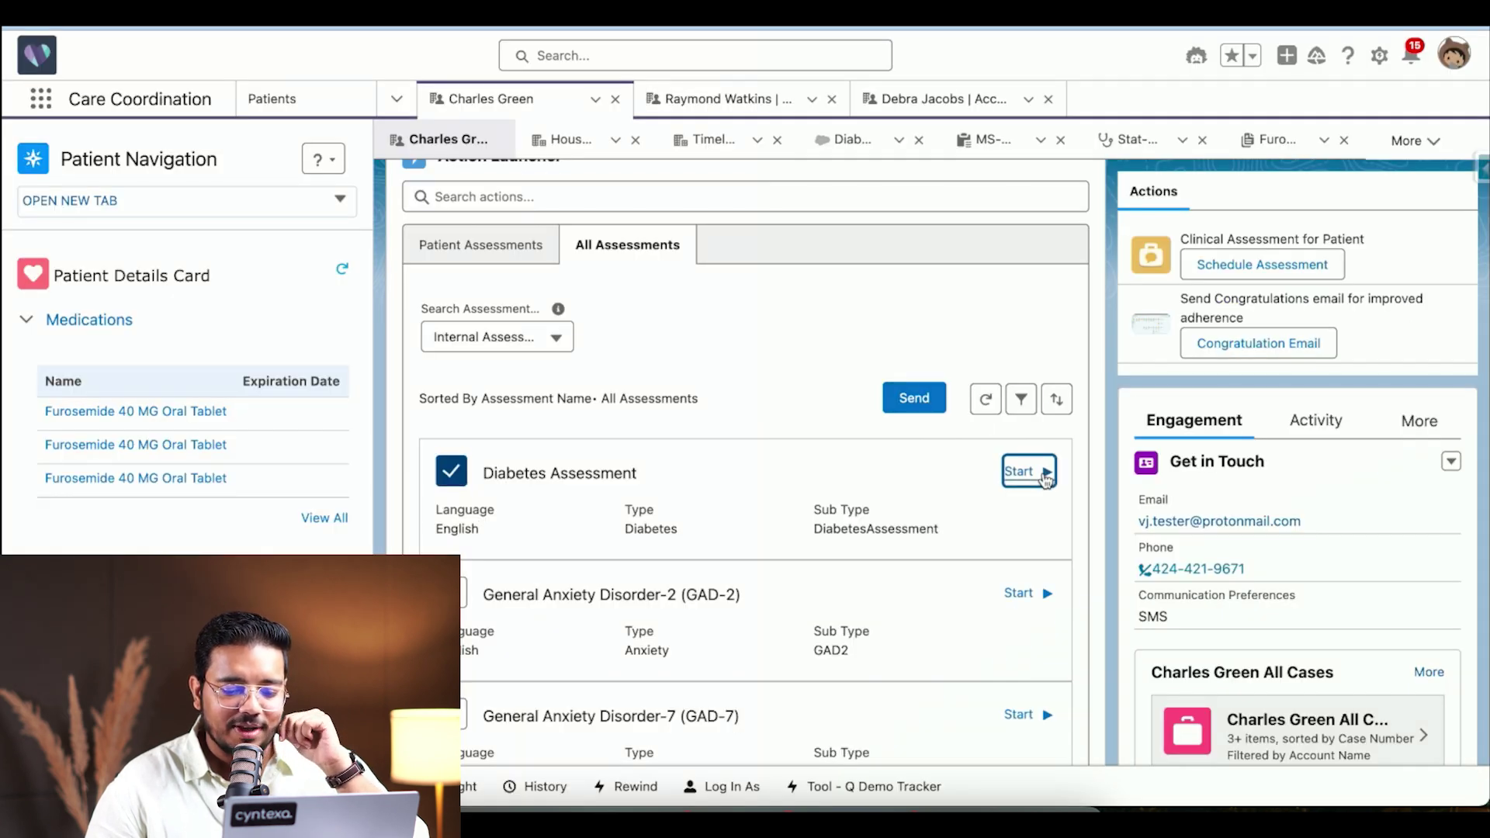
- Start the Diabetes Assessment as Myself, Type 2 Diabetes, no past hospitalization, and advance
left_click(1045, 477)
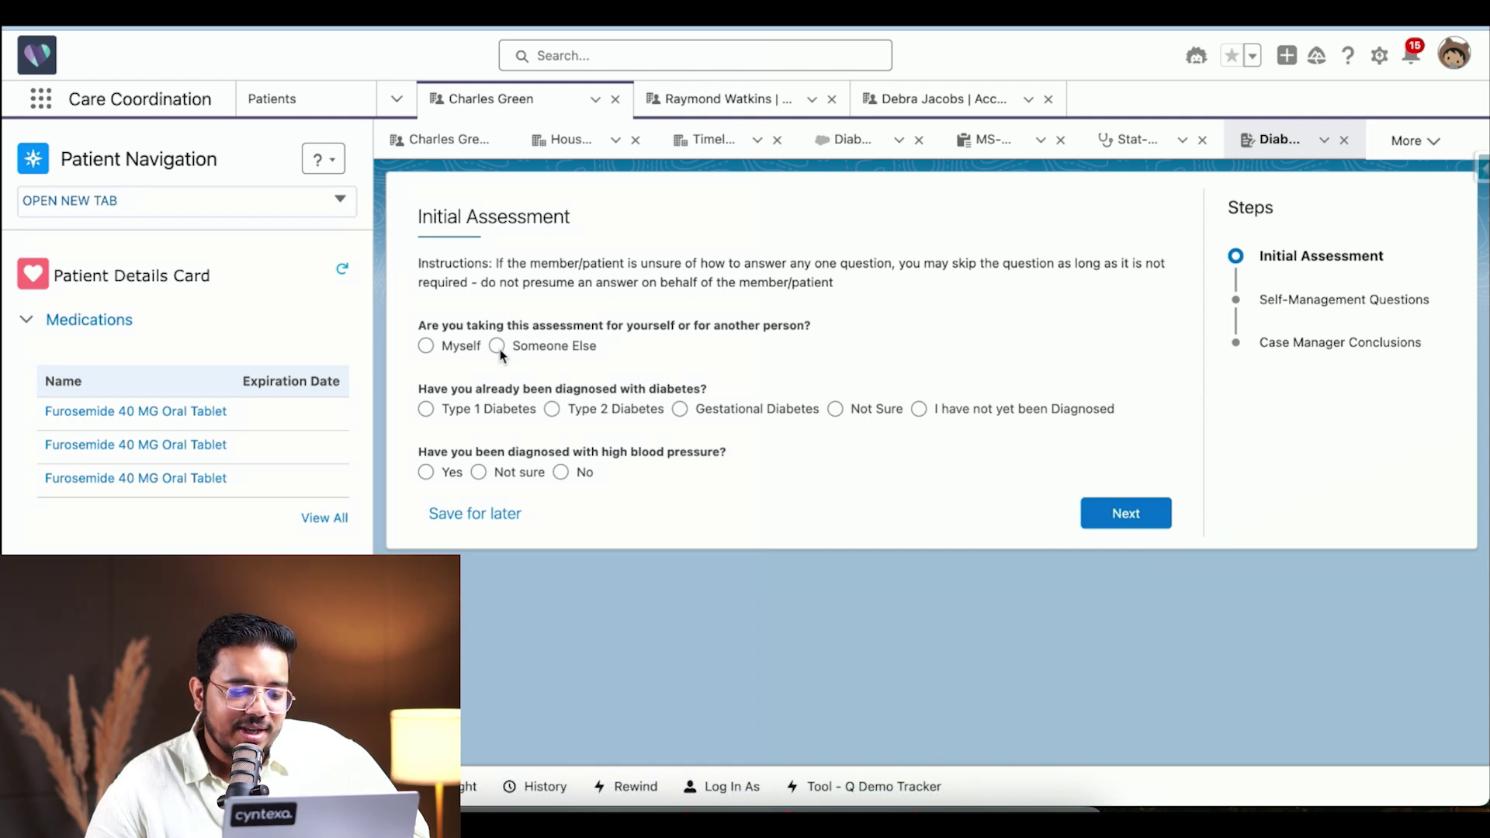
left_click(426, 347)
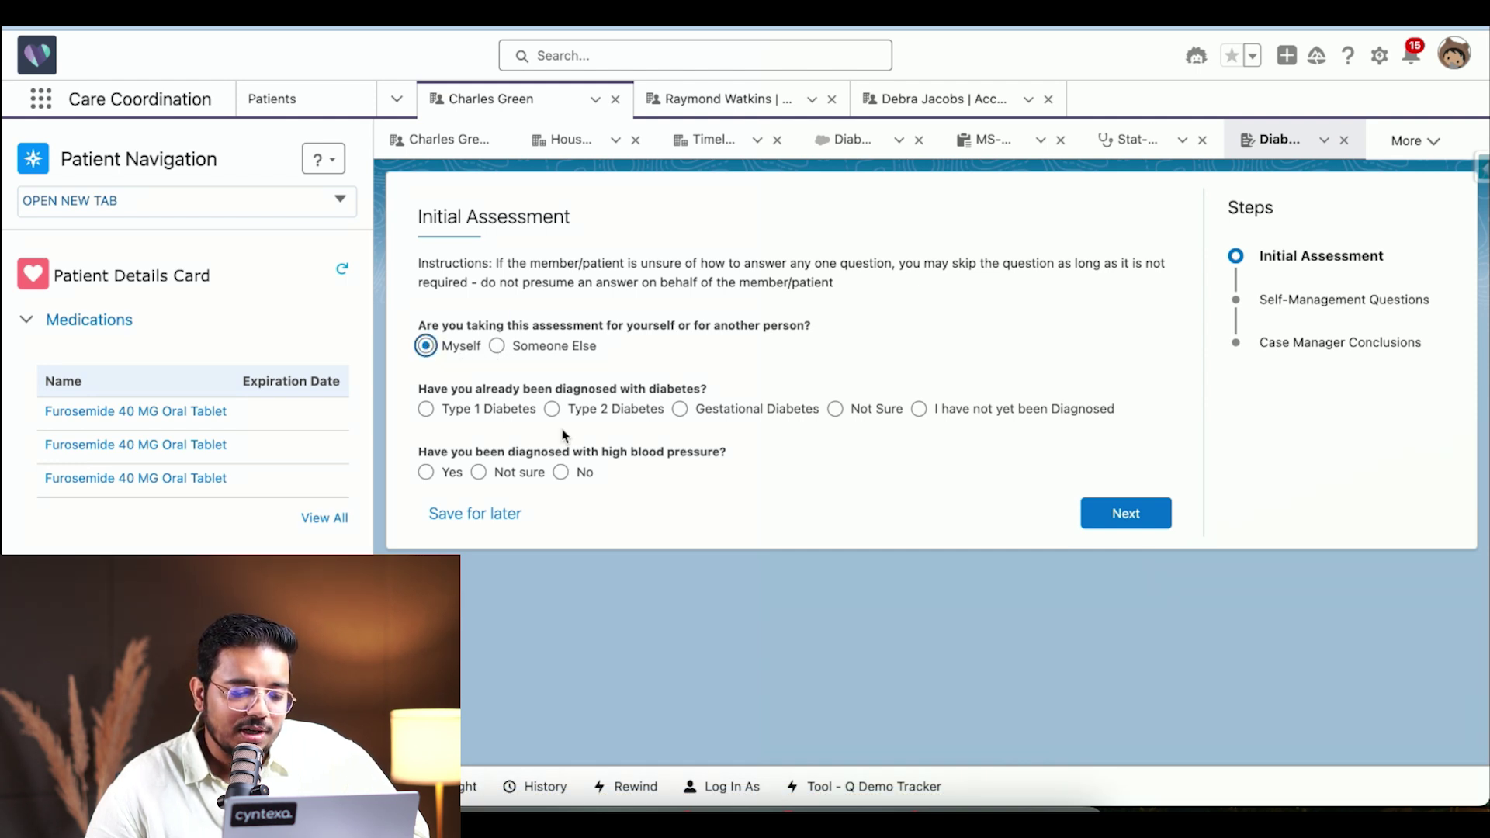
left_click(551, 410)
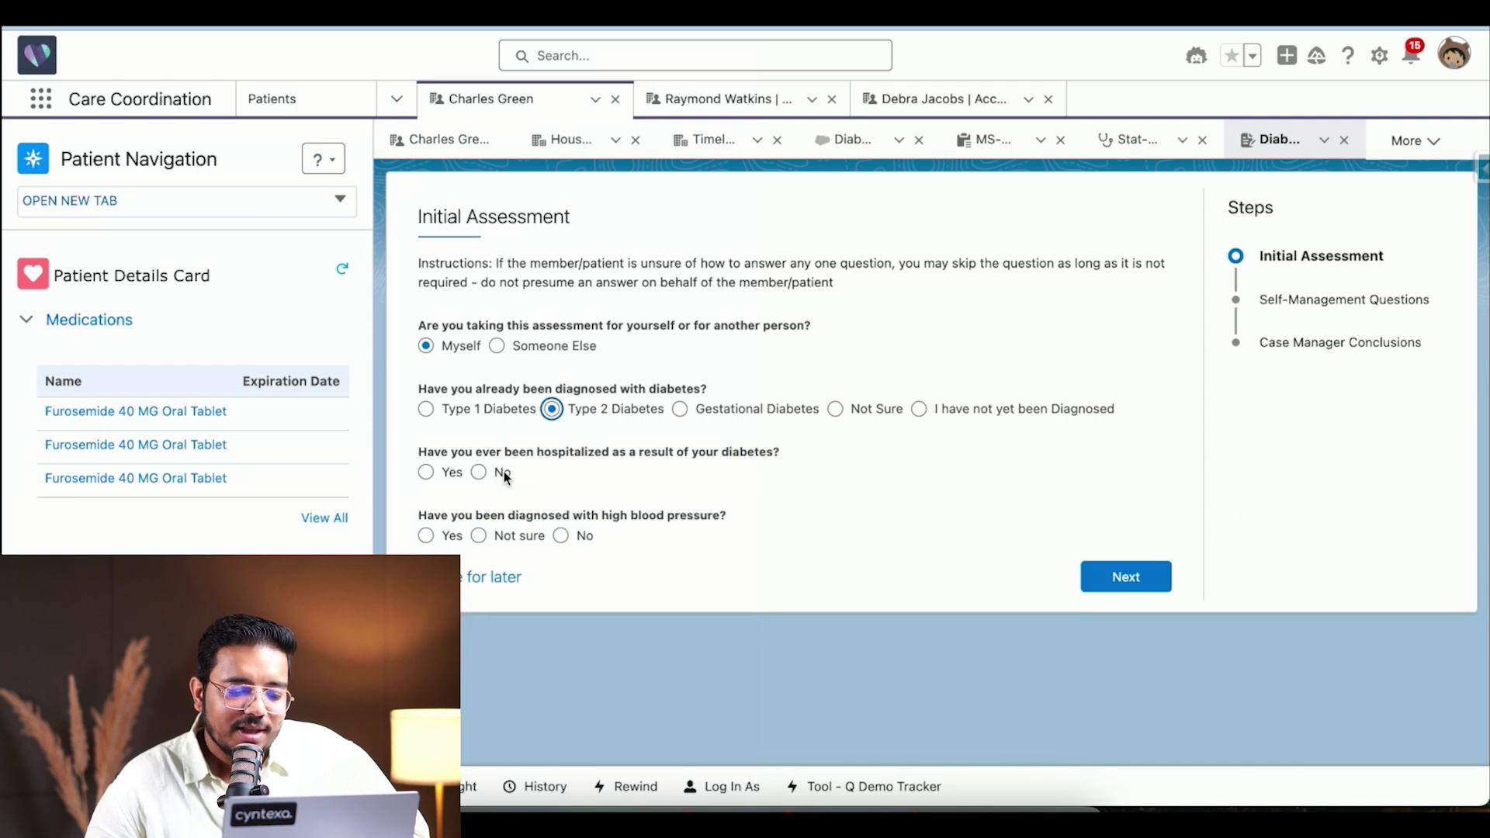
left_click(480, 474)
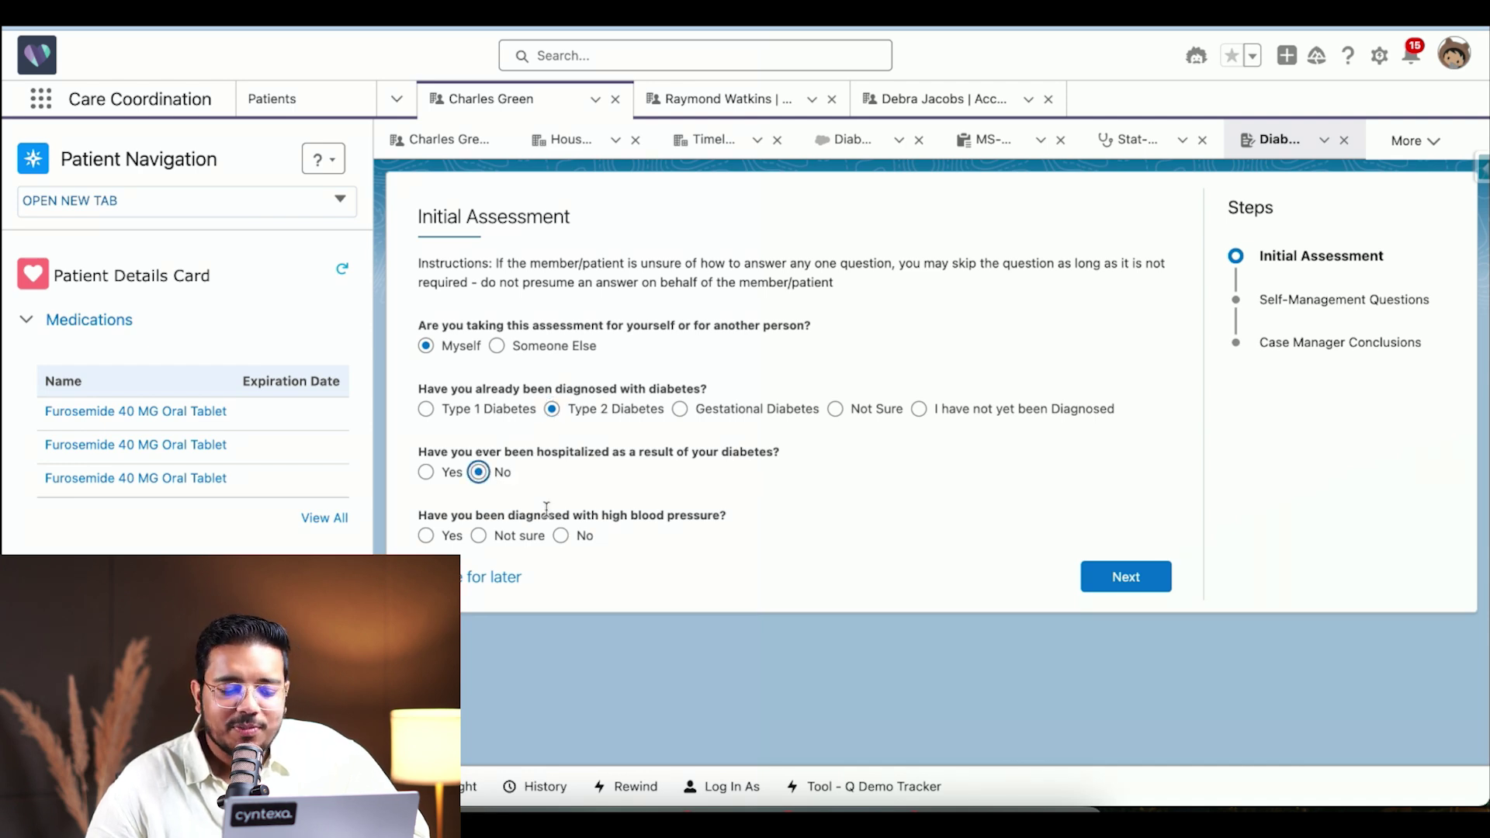
left_click(479, 536)
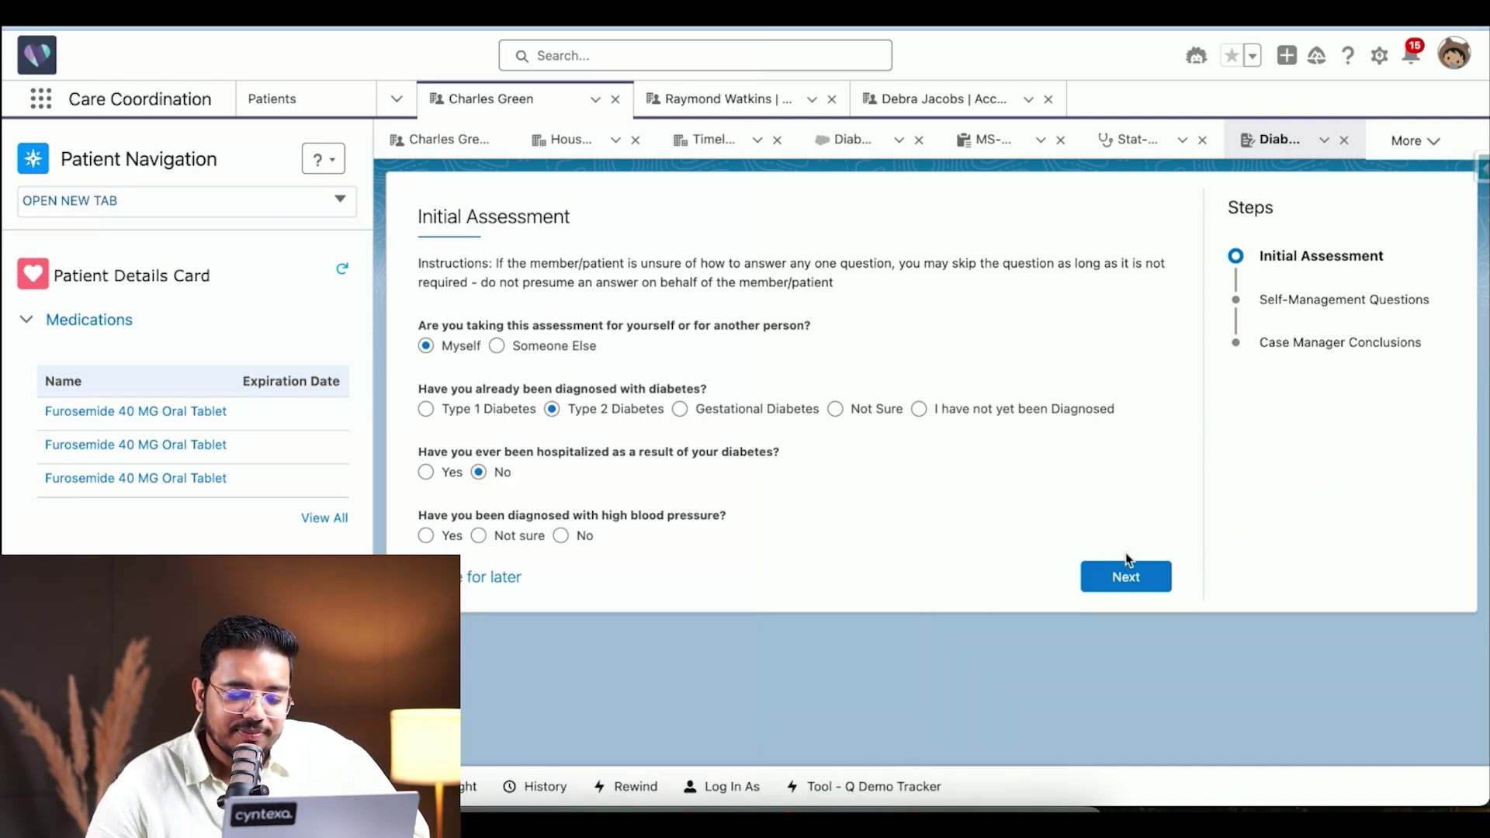
left_click(1118, 582)
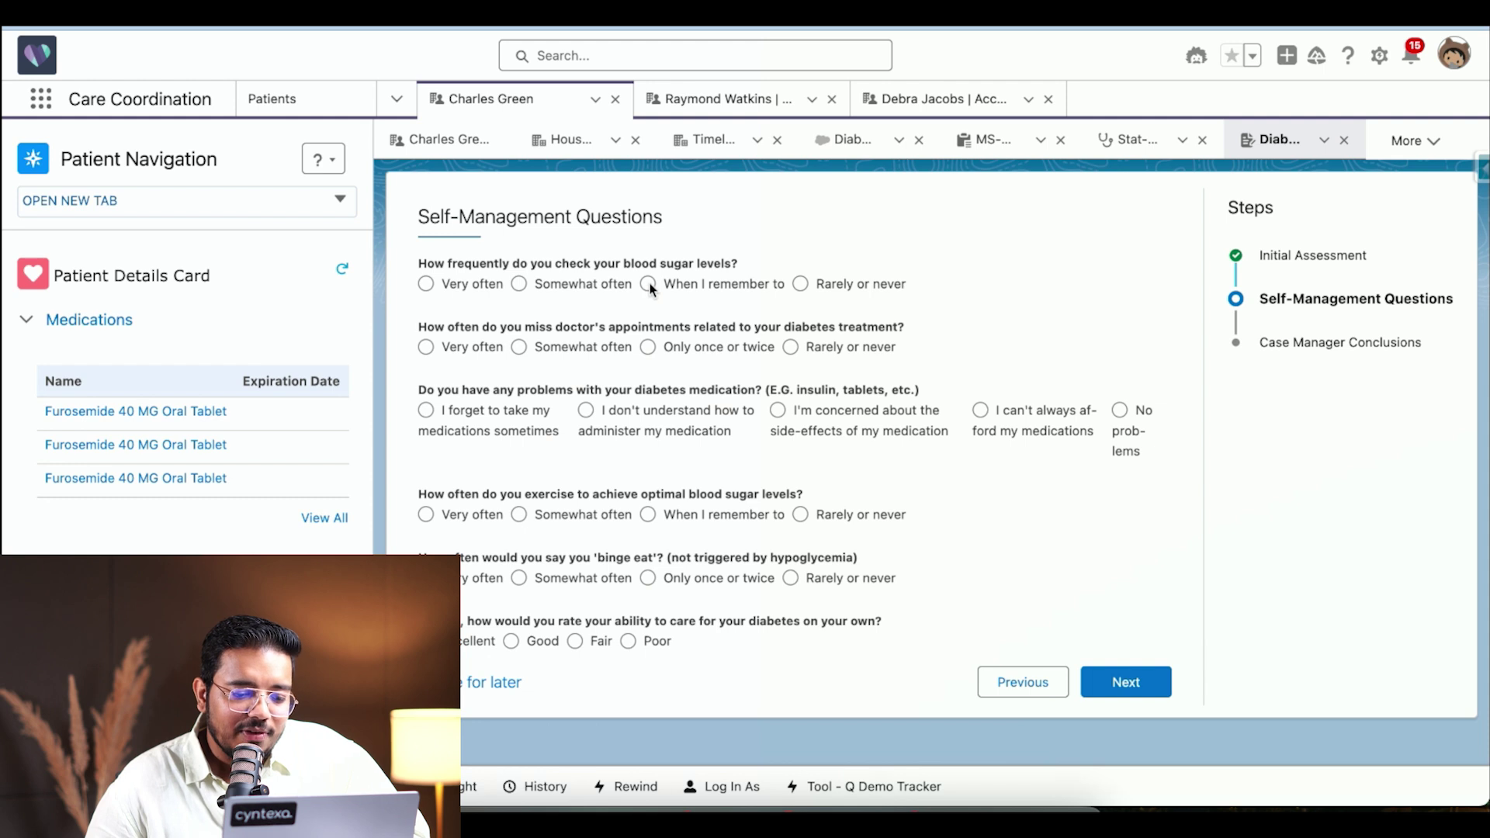
- Answer Self-Management questions: Somewhat often, Somewhat easy, Rarely or never, Poor, When I remember to
left_click(649, 284)
left_click(514, 346)
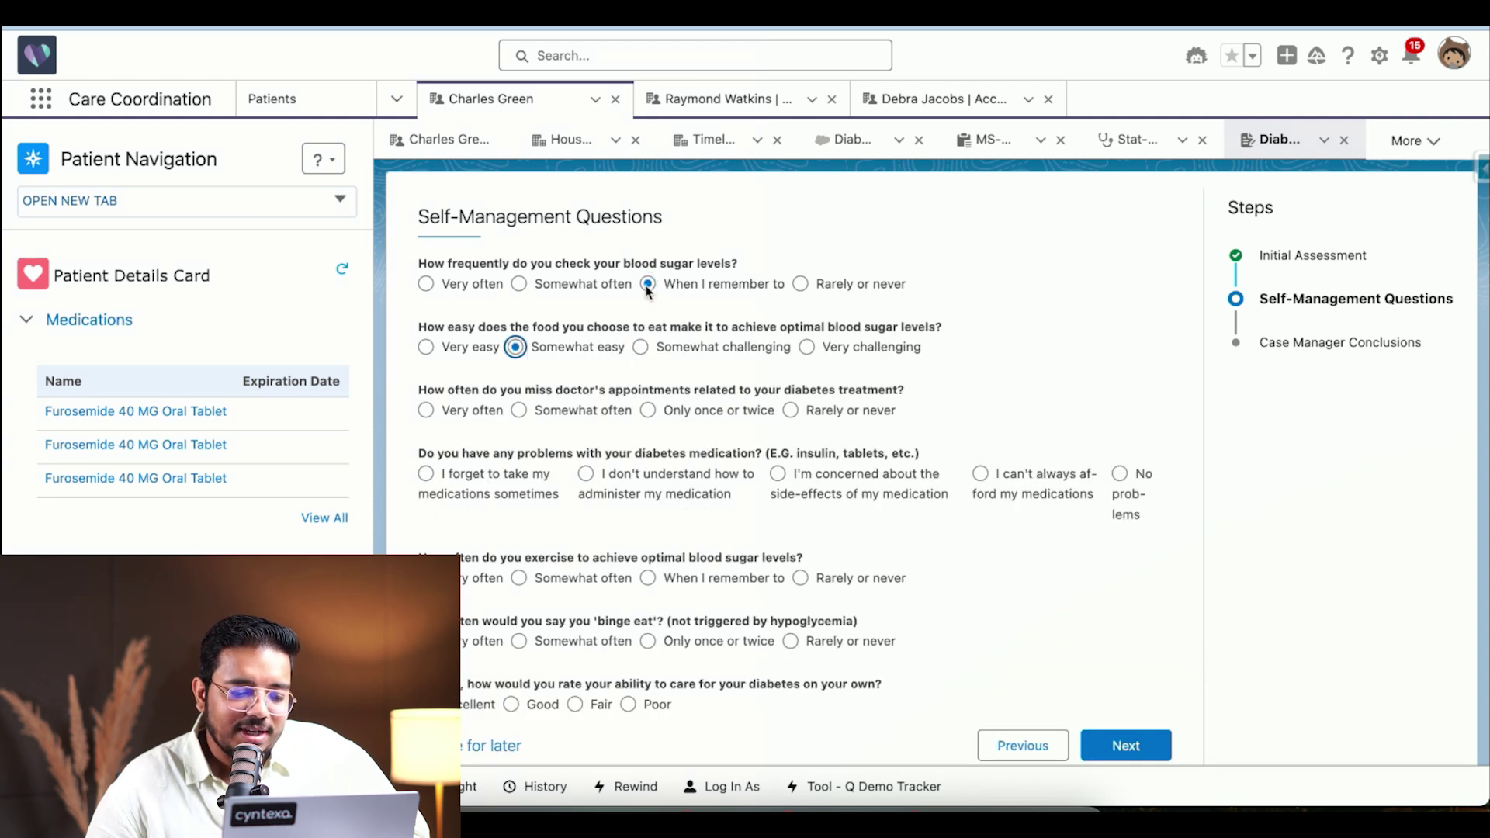
left_click(555, 294)
left_click(532, 348)
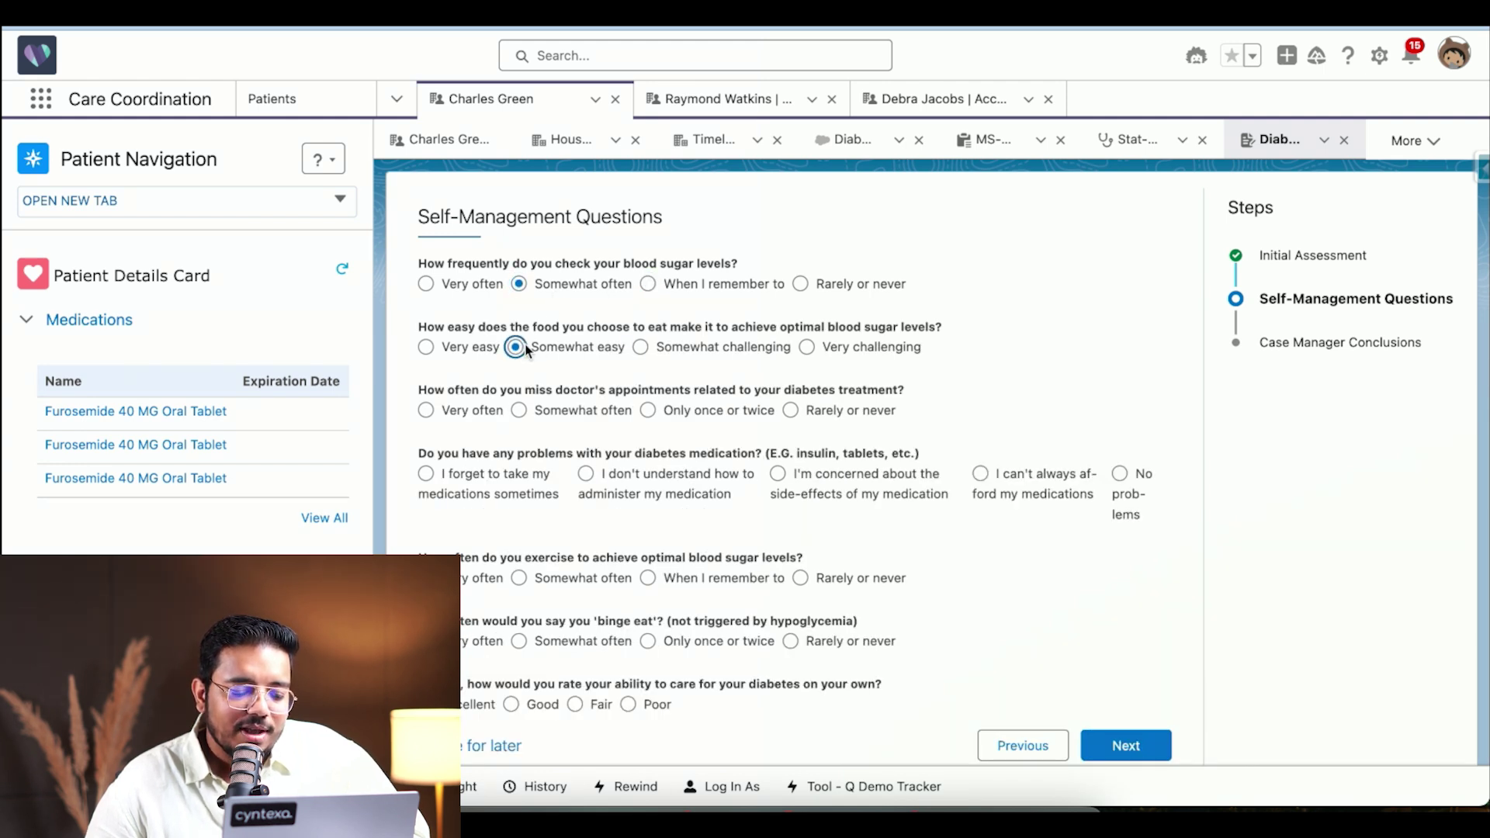
left_click(790, 411)
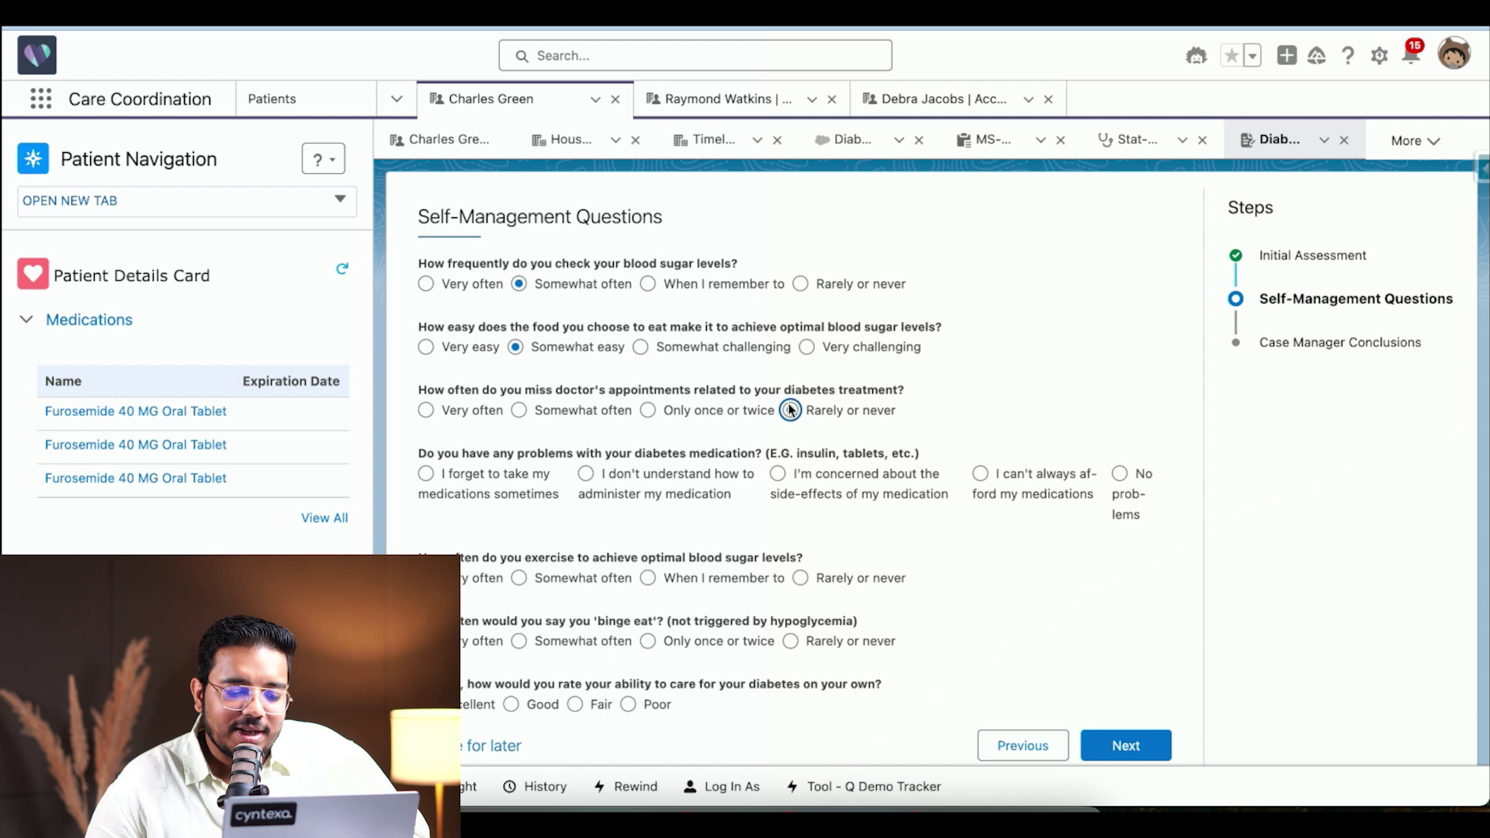
left_click(779, 474)
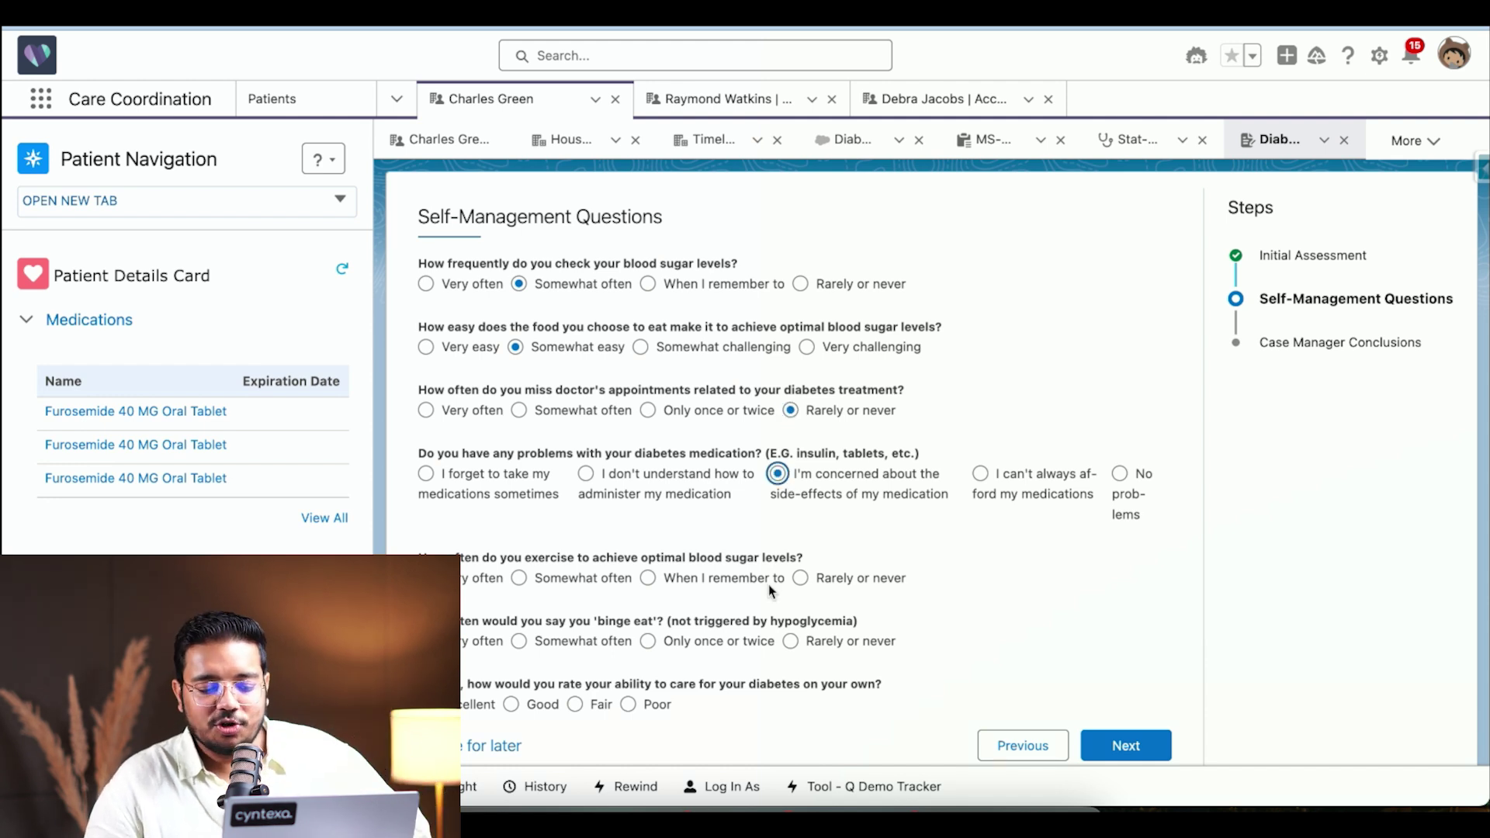
scroll(768, 585, "down", 1)
left_click(623, 649)
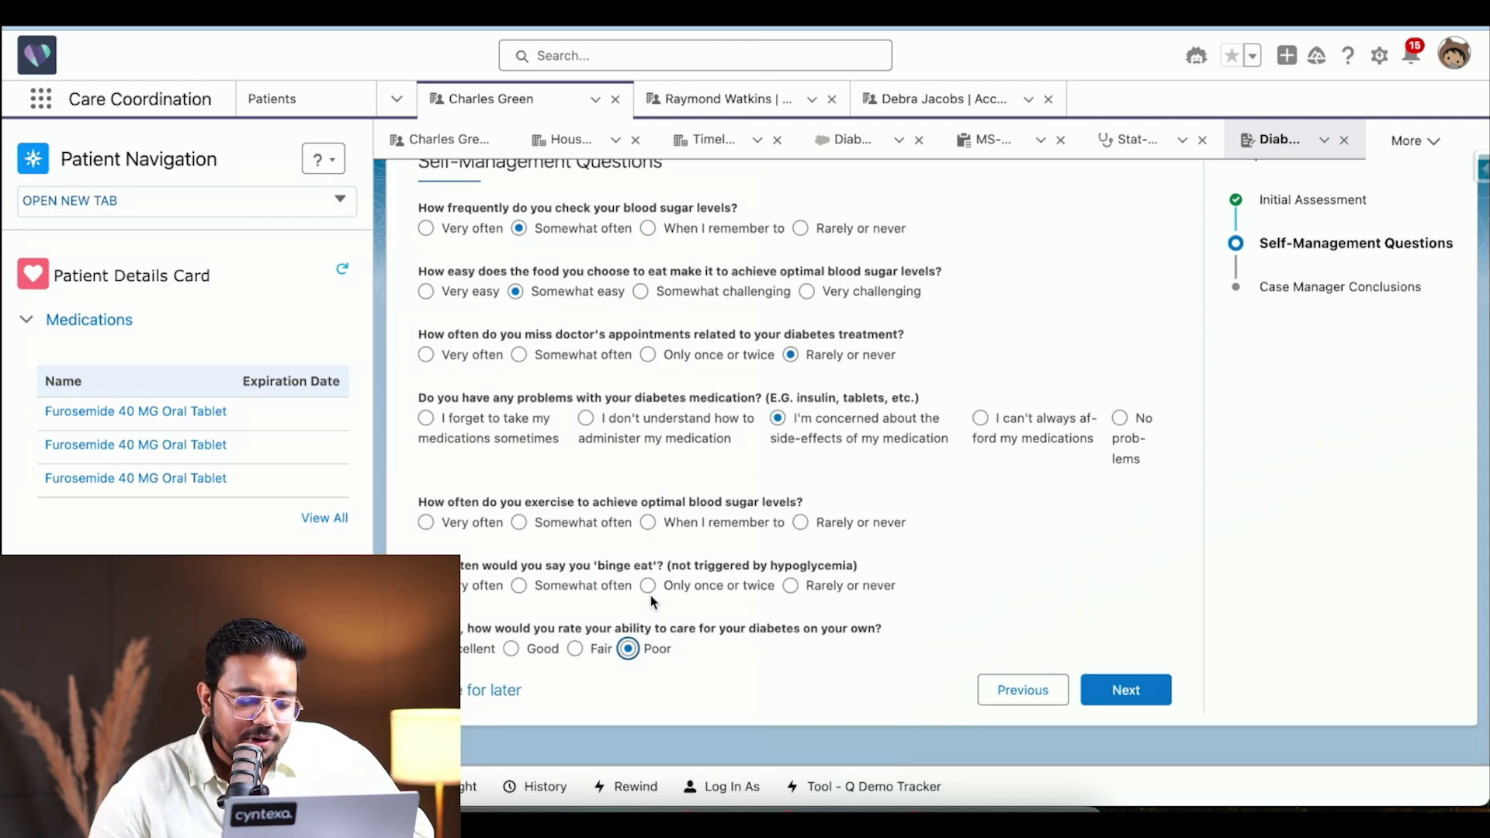
left_click(648, 523)
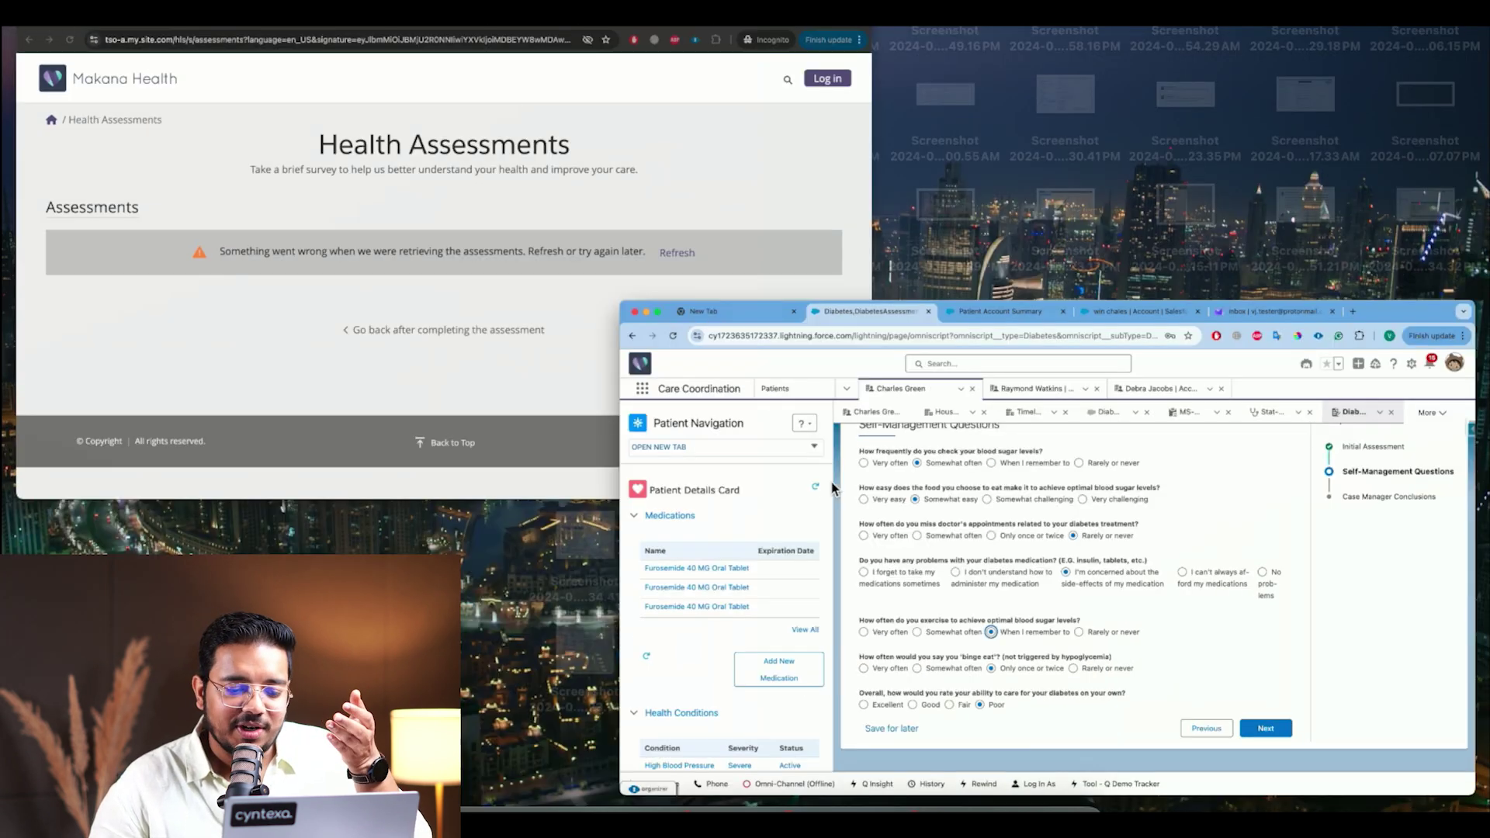
- Bring the Makana Health portal forward and scroll through the PHQ-9 questionnaire
left_click(523, 282)
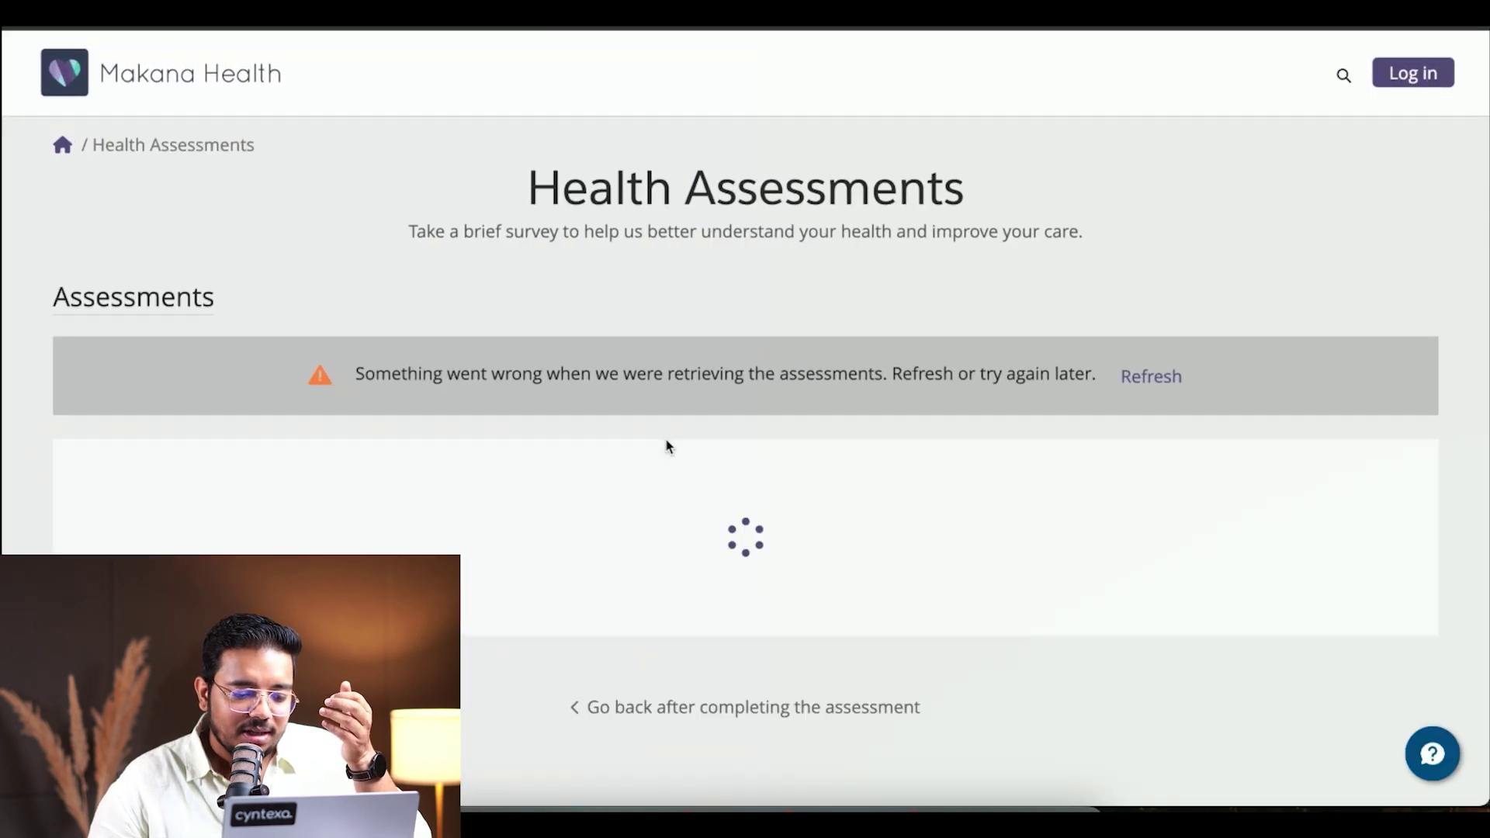
scroll(782, 342, "down", 1)
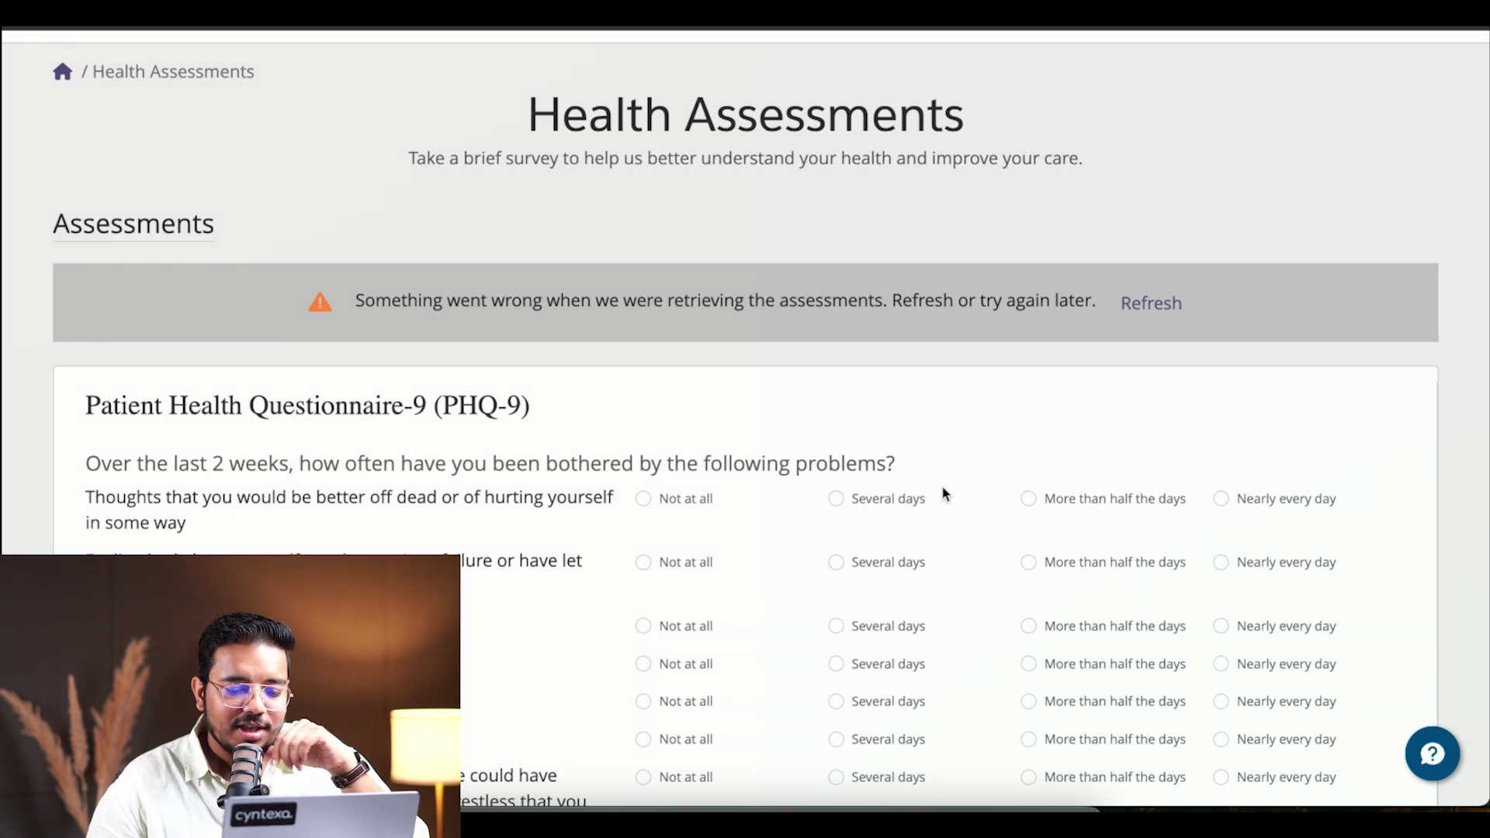
scroll(942, 487, "down", 5)
scroll(942, 487, "up", 1)
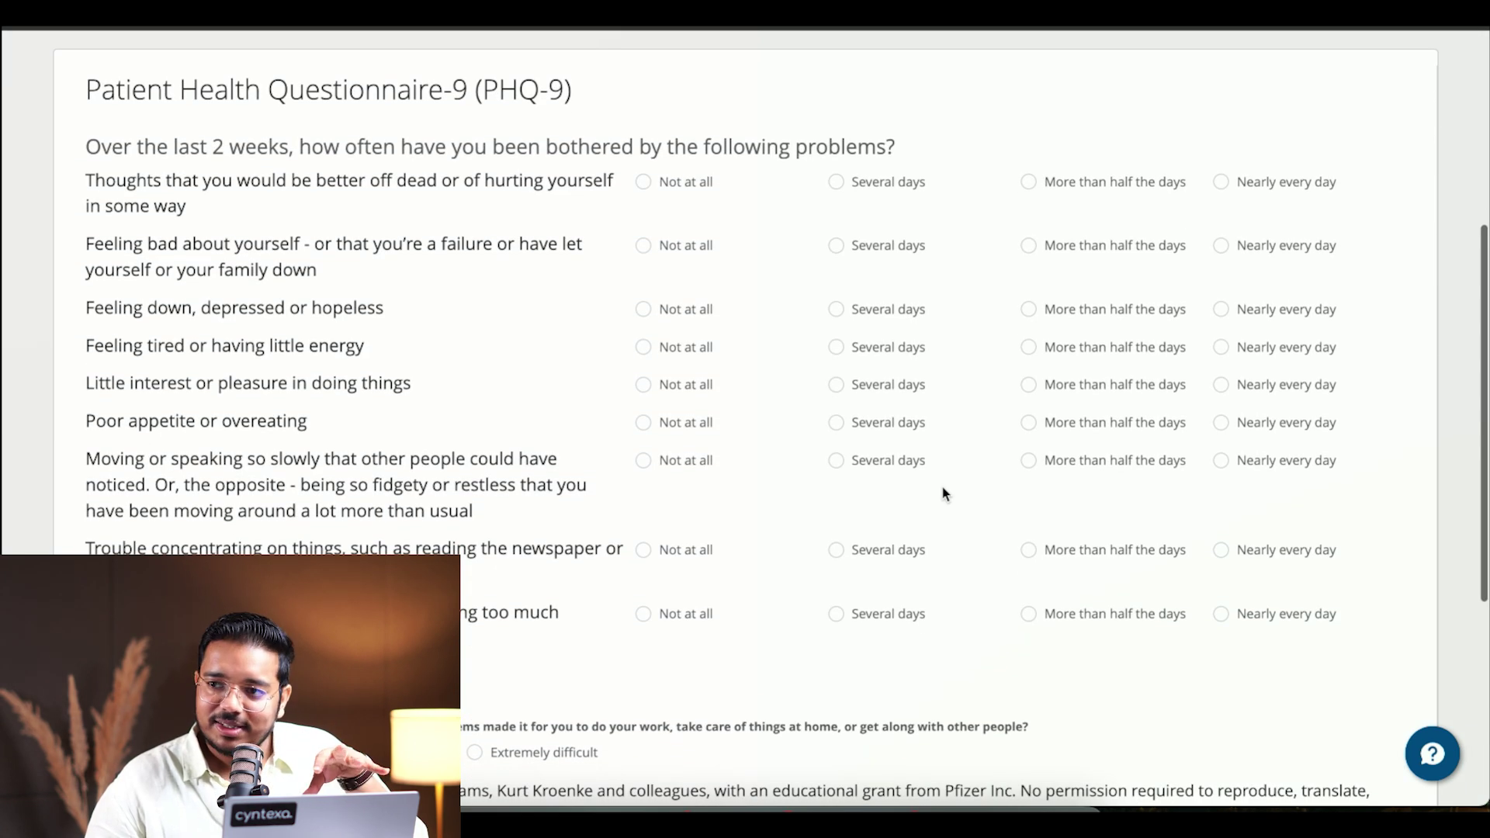
scroll(891, 468, "up", 5)
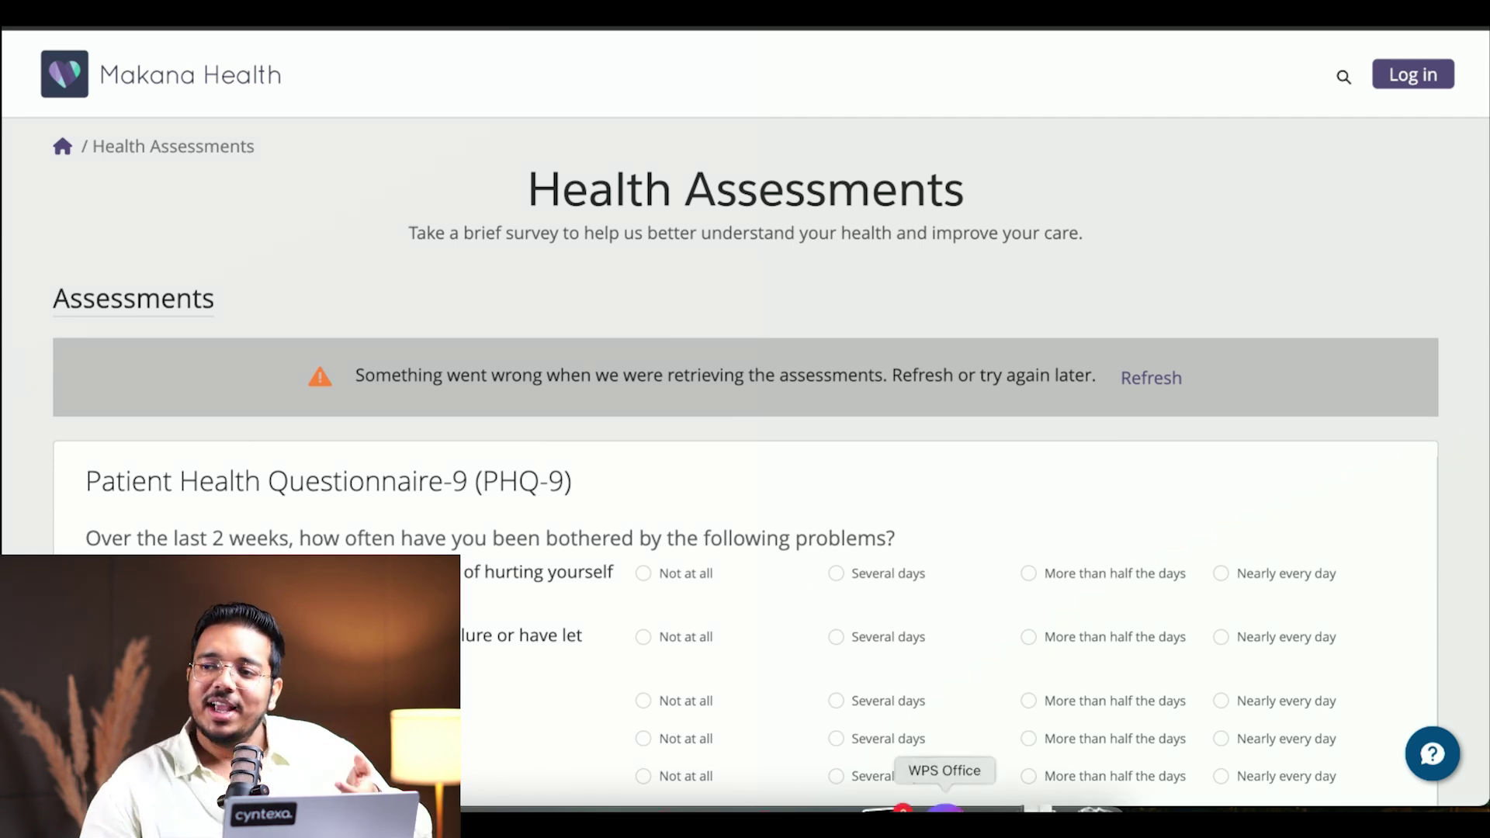
scroll(976, 580, "down", 10)
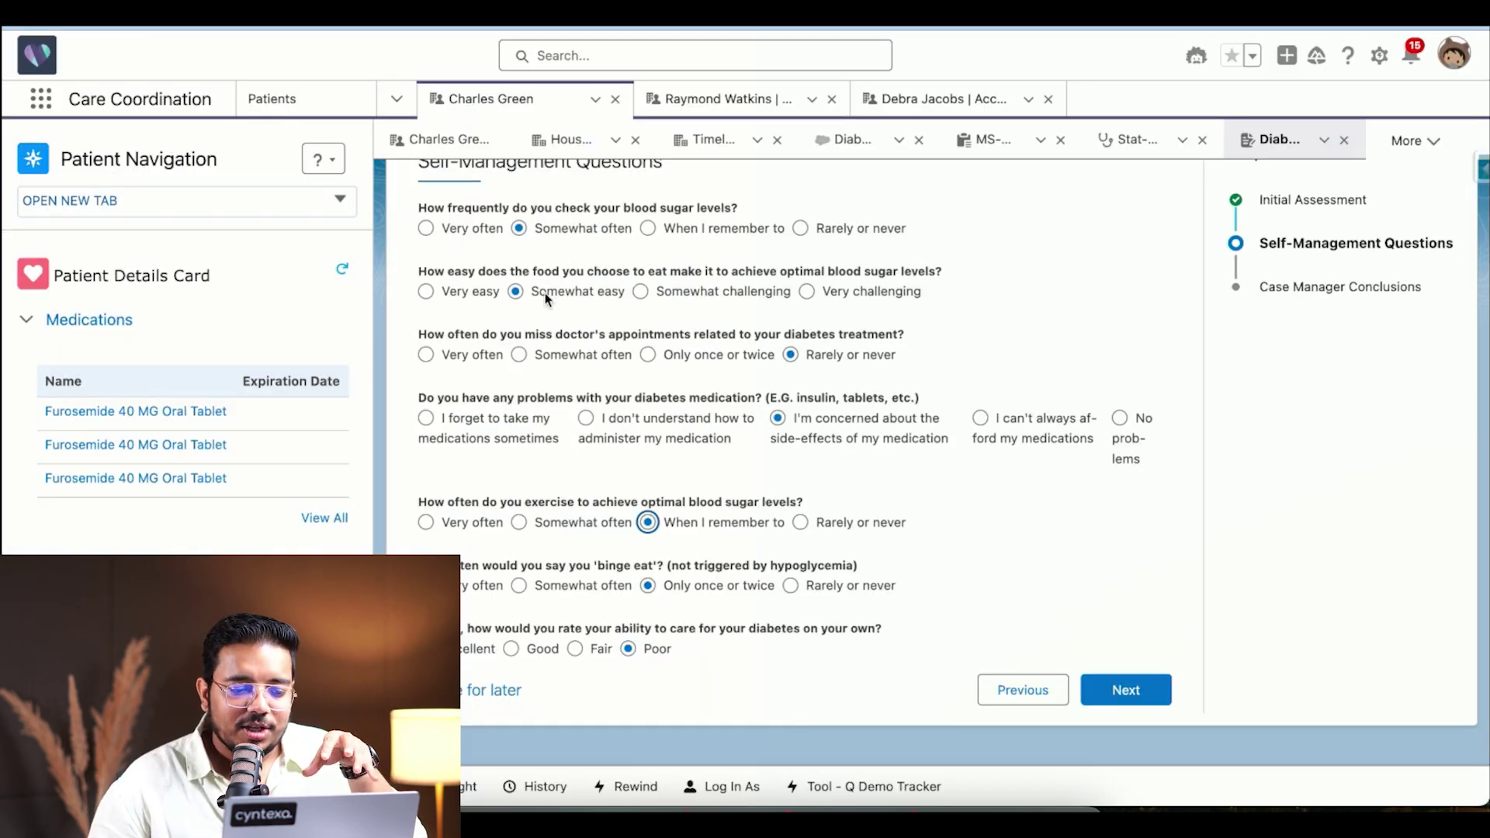
- Close the in-progress Diabetes assessment subtab, returning to the patient's All Assessments list
scroll(545, 292, "up", 1)
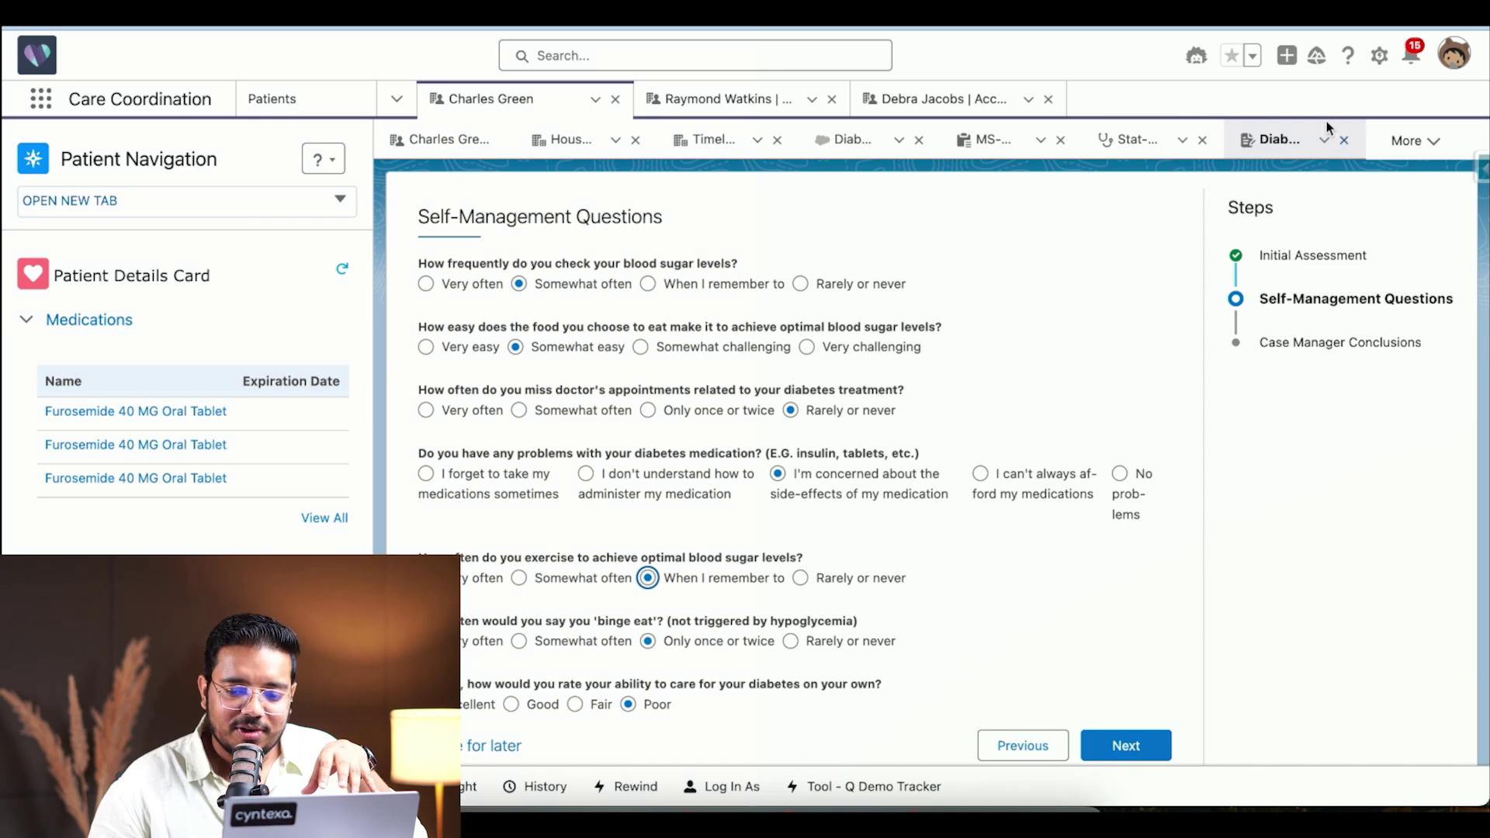
left_click(1344, 140)
left_click(450, 141)
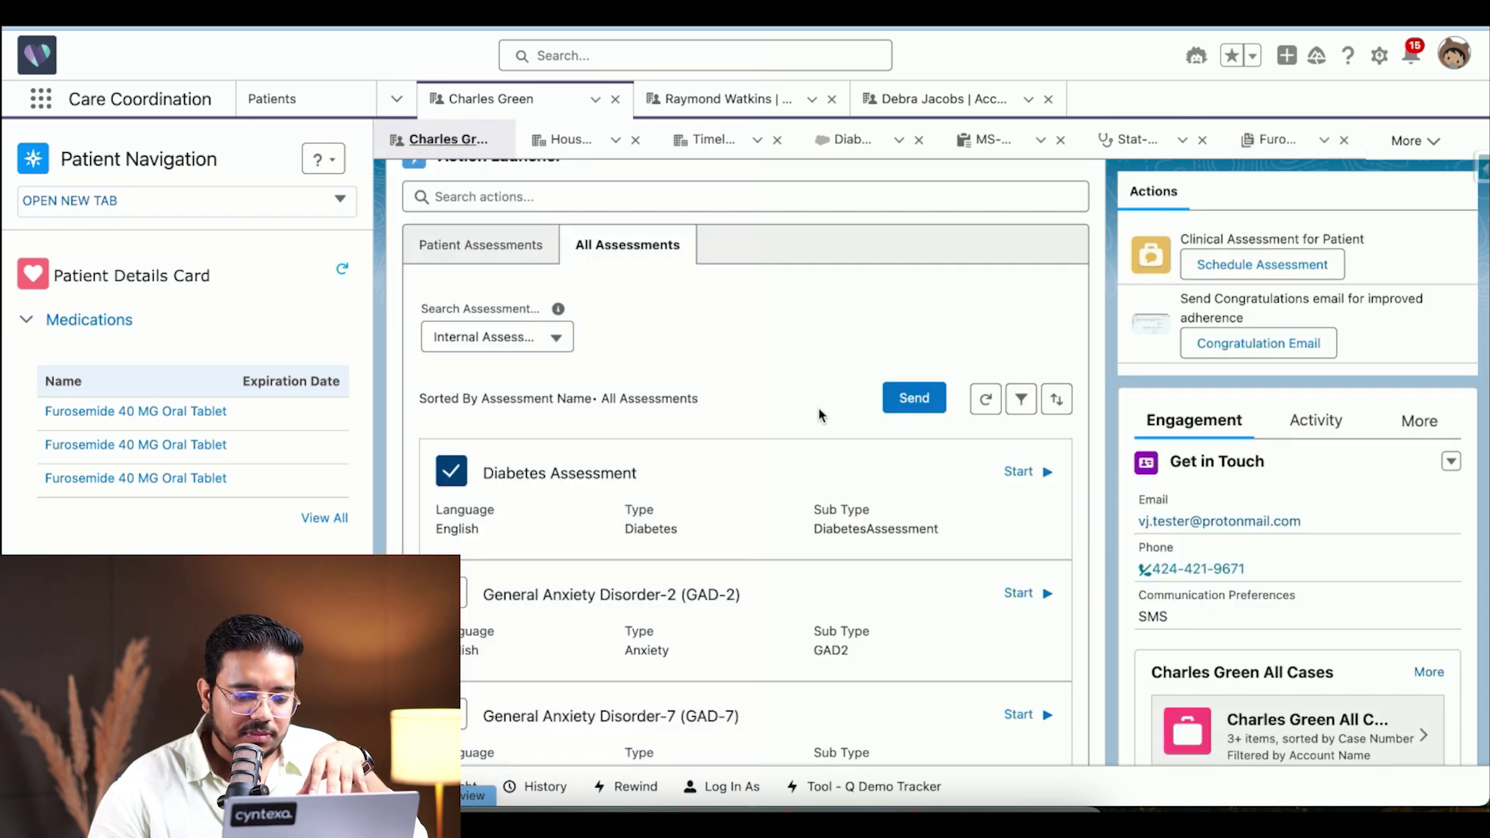
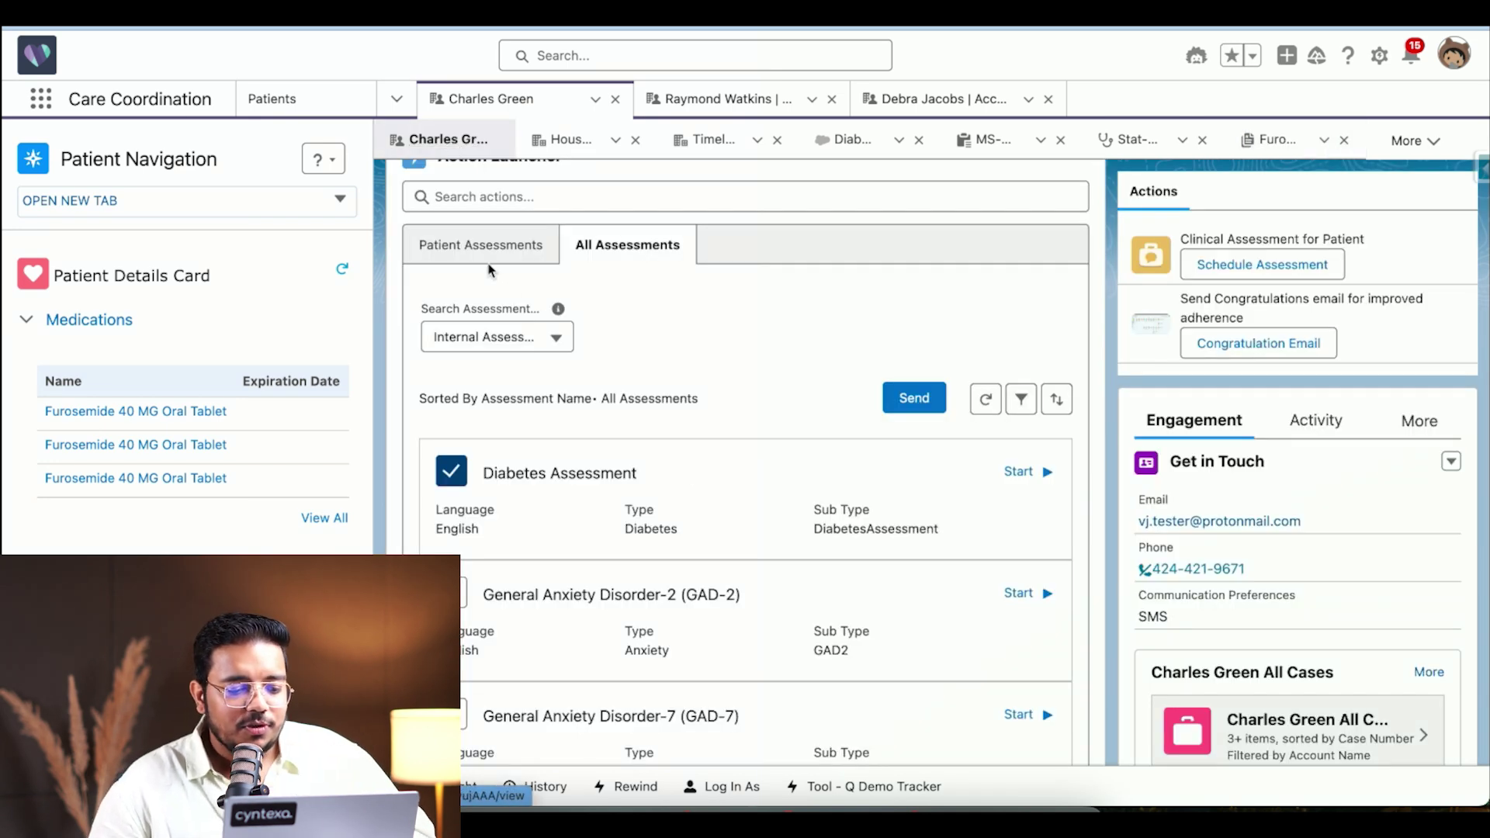
- Show the Patient Assessments list, including two Diabetes Assessments marked Expired
left_click(488, 248)
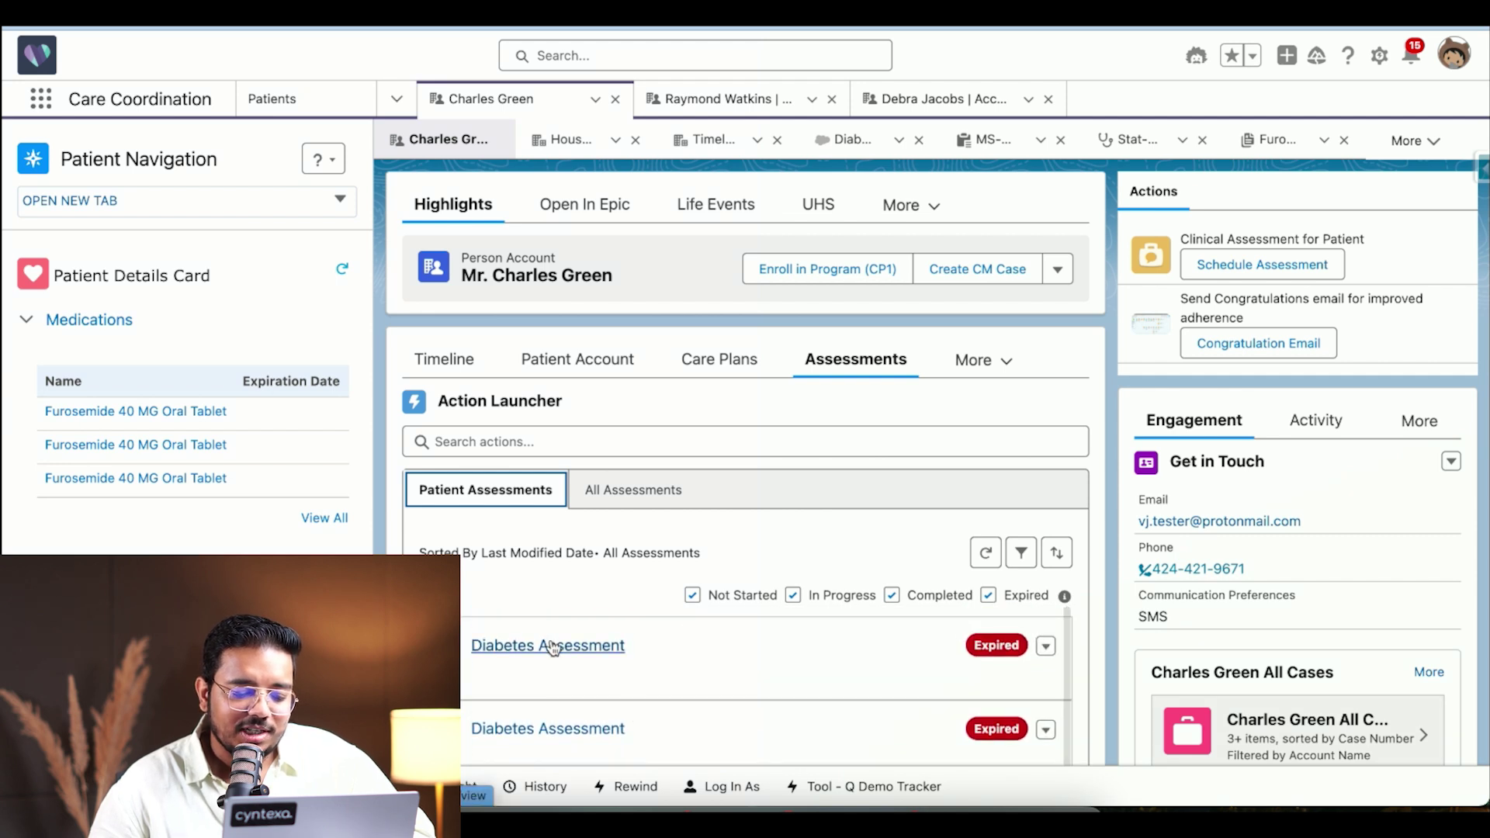
scroll(849, 654, "down", 1)
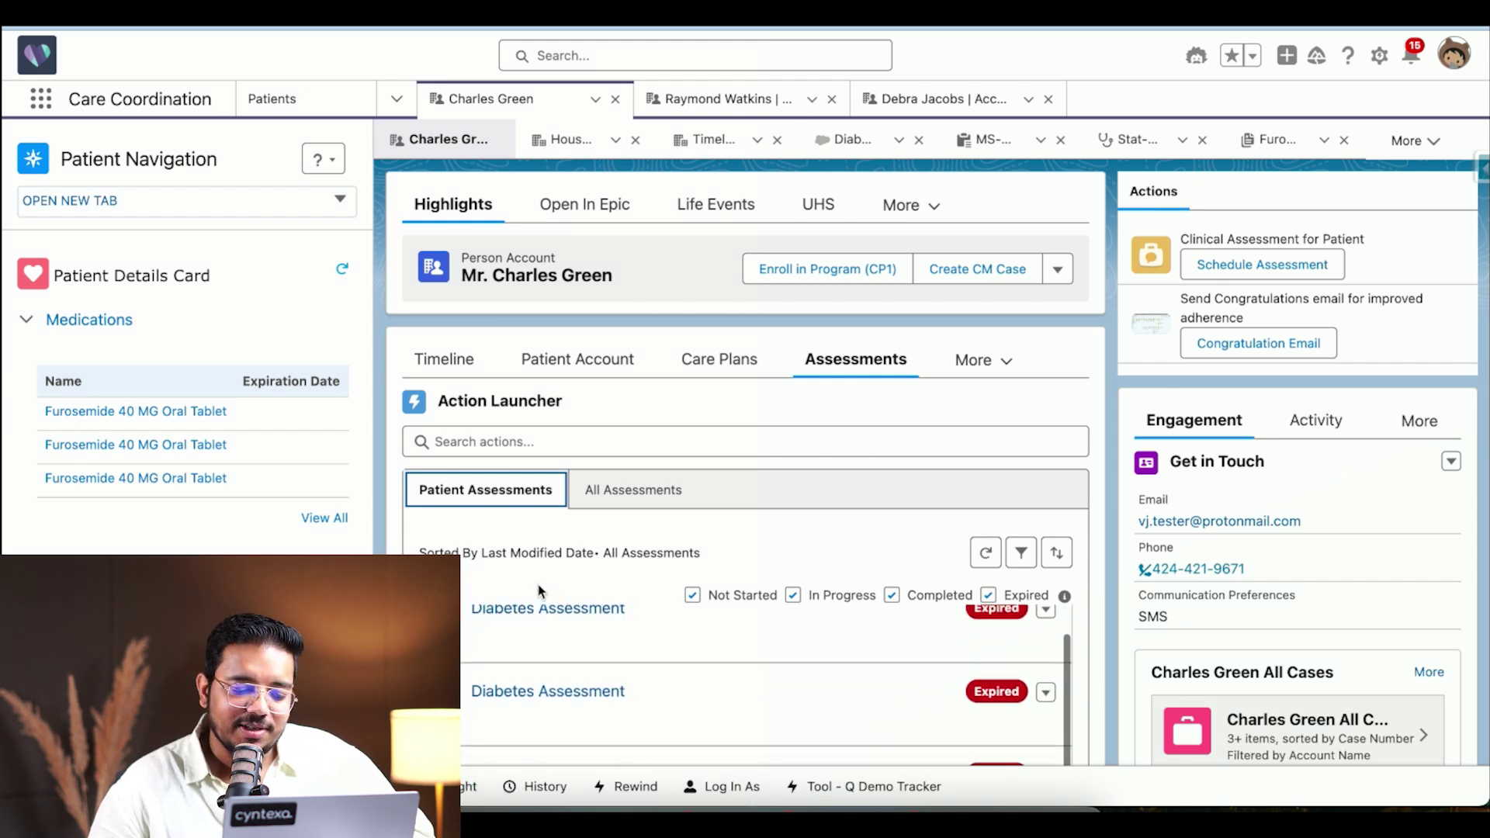
scroll(550, 631, "up", 1)
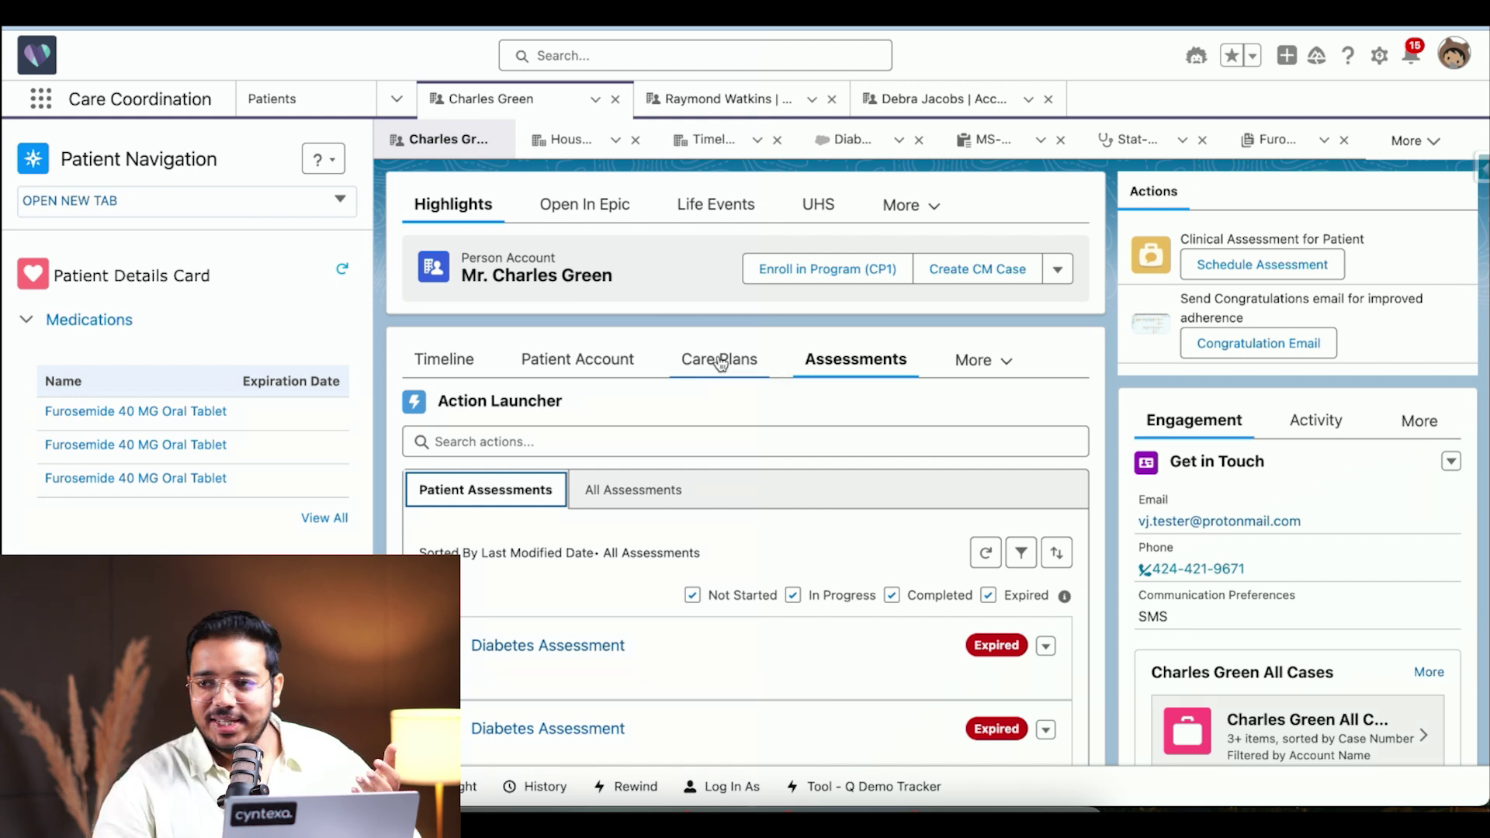
left_click(720, 362)
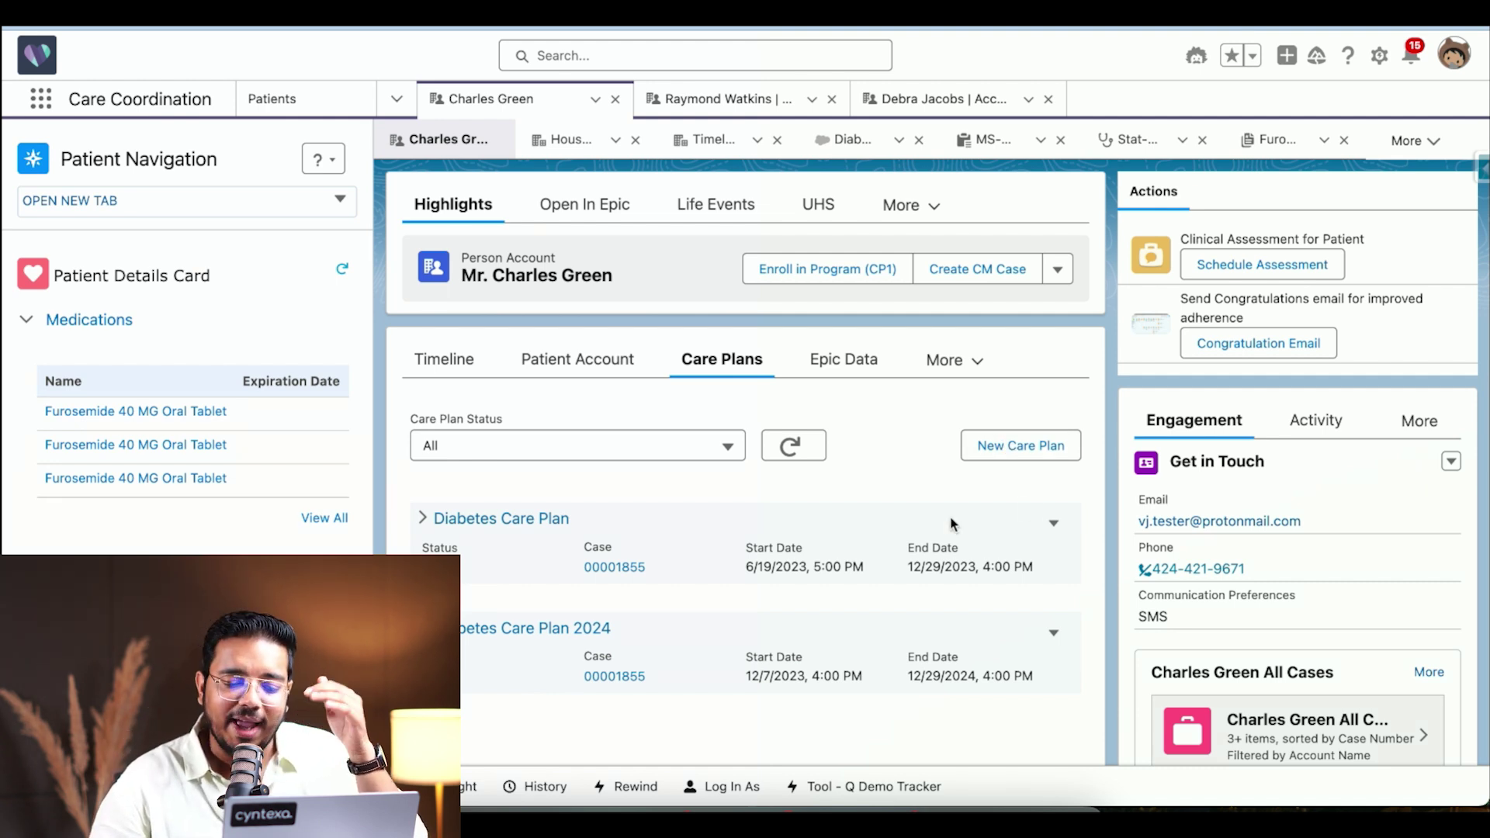
- Start a New Care Plan from the patient's Care Plans tab
left_click(1011, 443)
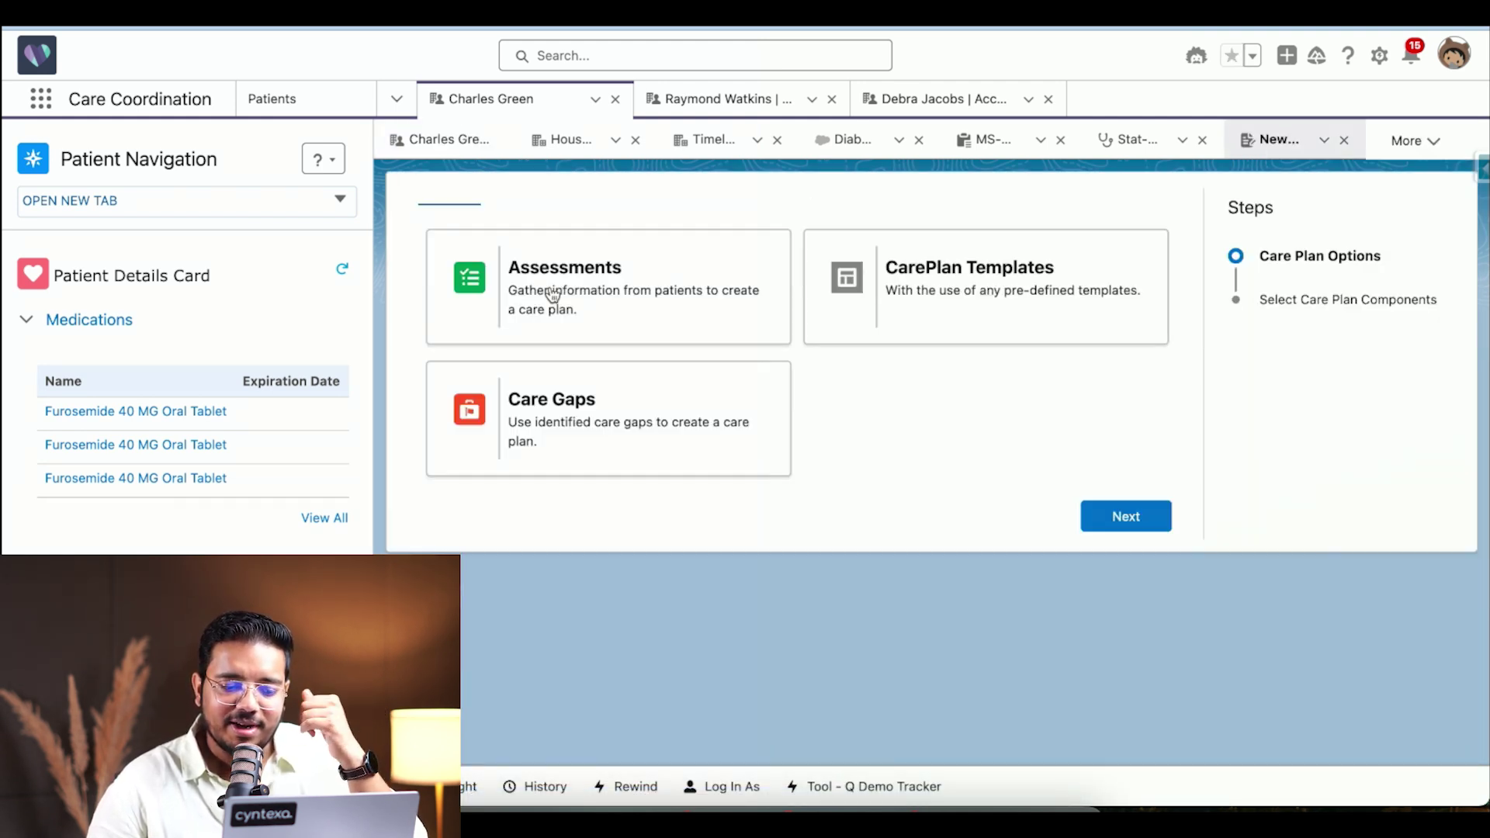
- Base the care plan on the completed Diabetes Assessment and reach its four suggested problems
left_click(653, 303)
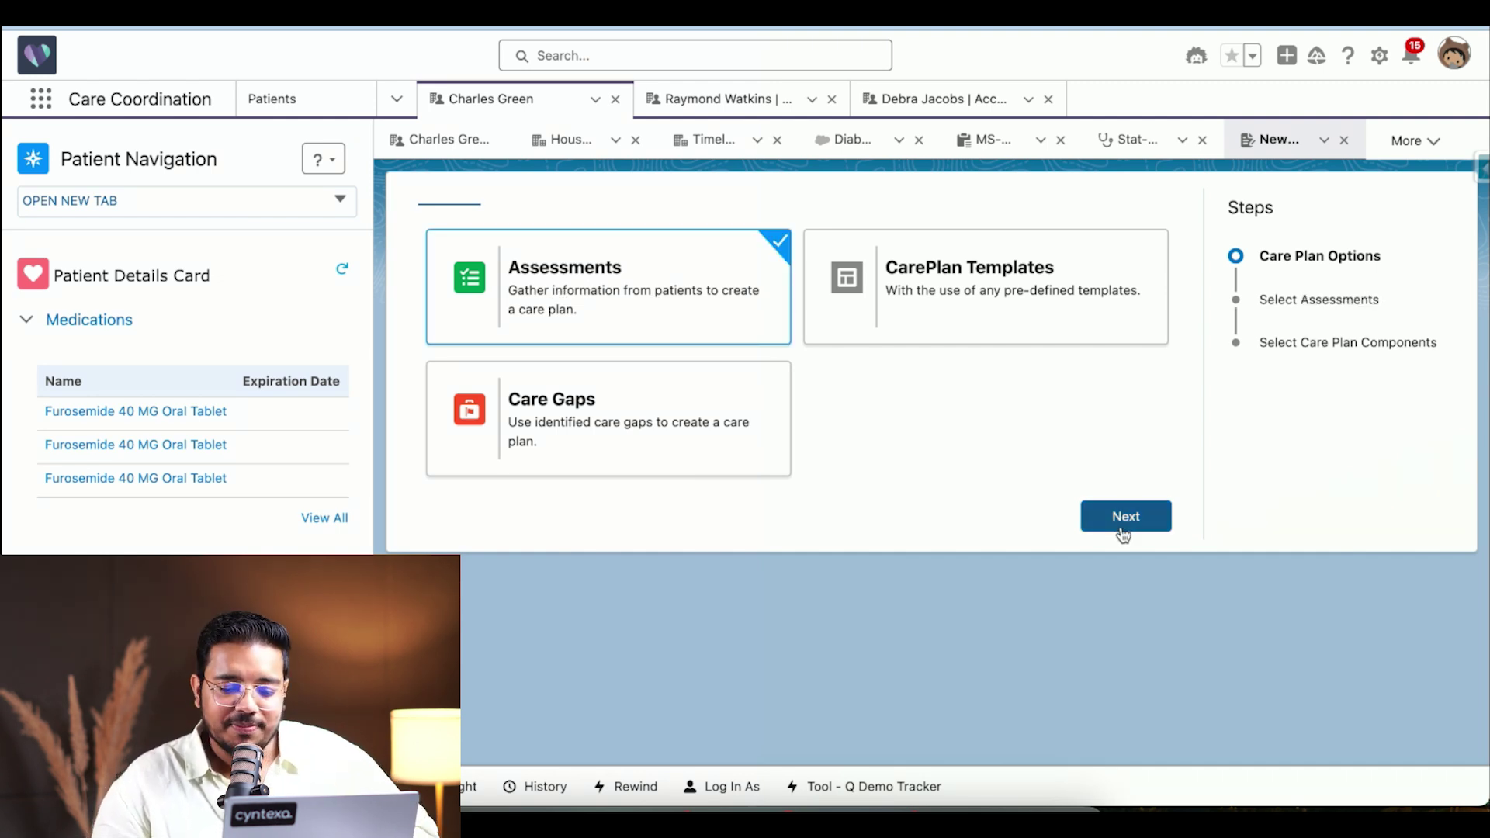
left_click(1124, 520)
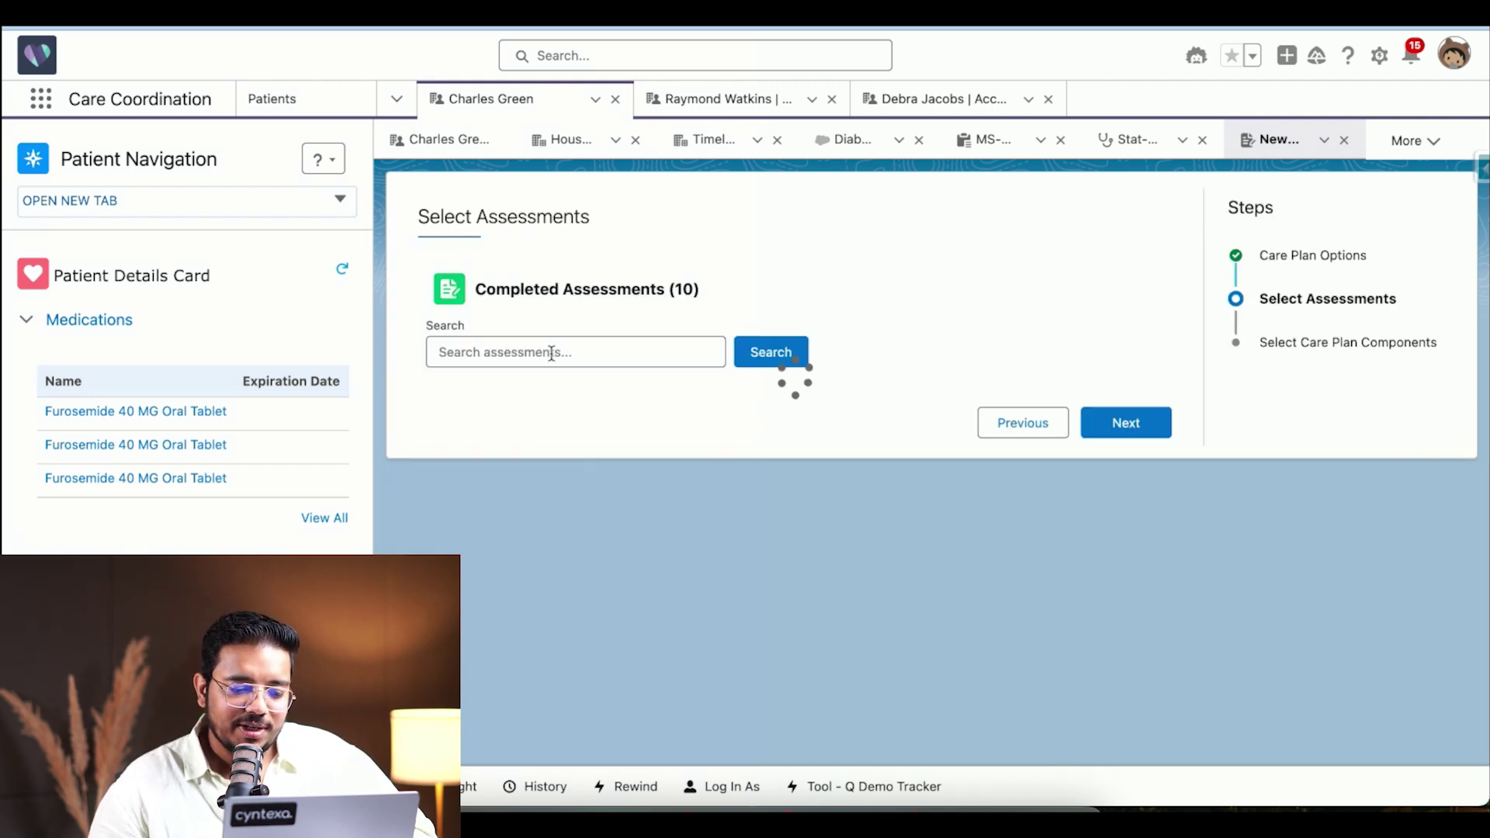
scroll(552, 361, "down", 3)
left_click(562, 592)
left_click(1134, 698)
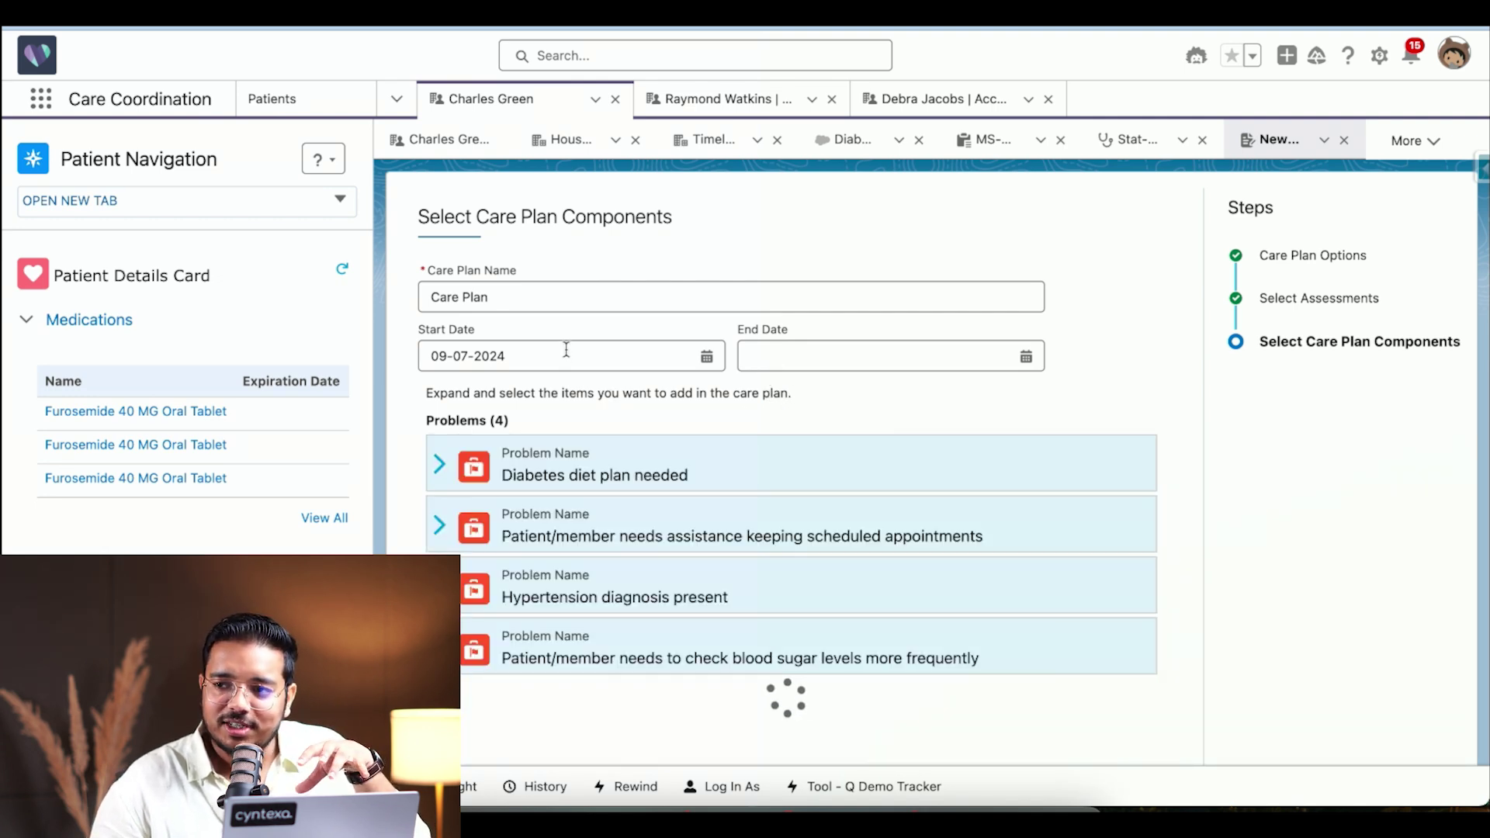
- Include the Diabetes diet plan needed problem with its goal, action plan and three interventions
left_click(439, 466)
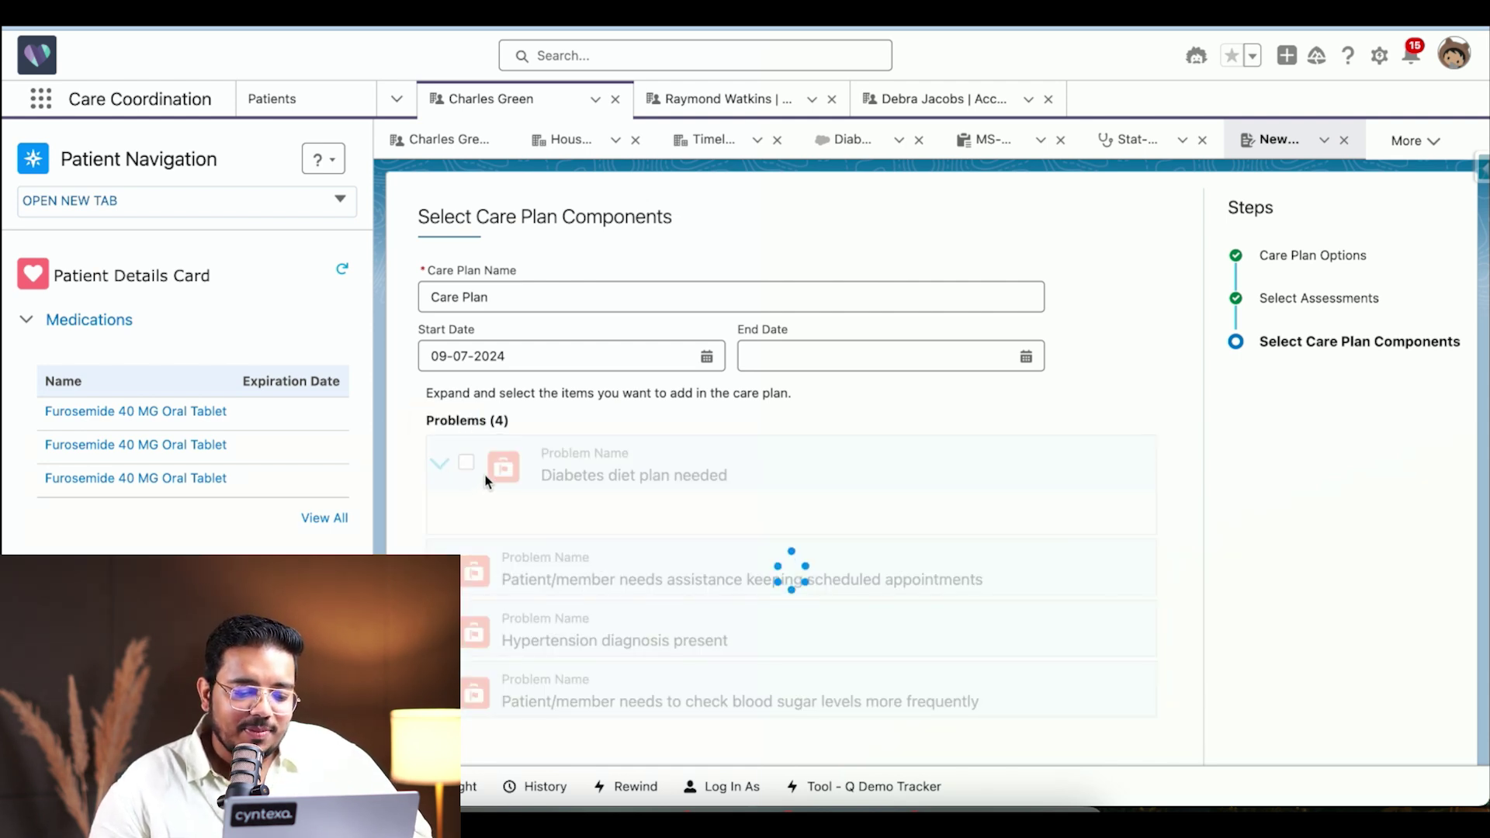
left_click(467, 463)
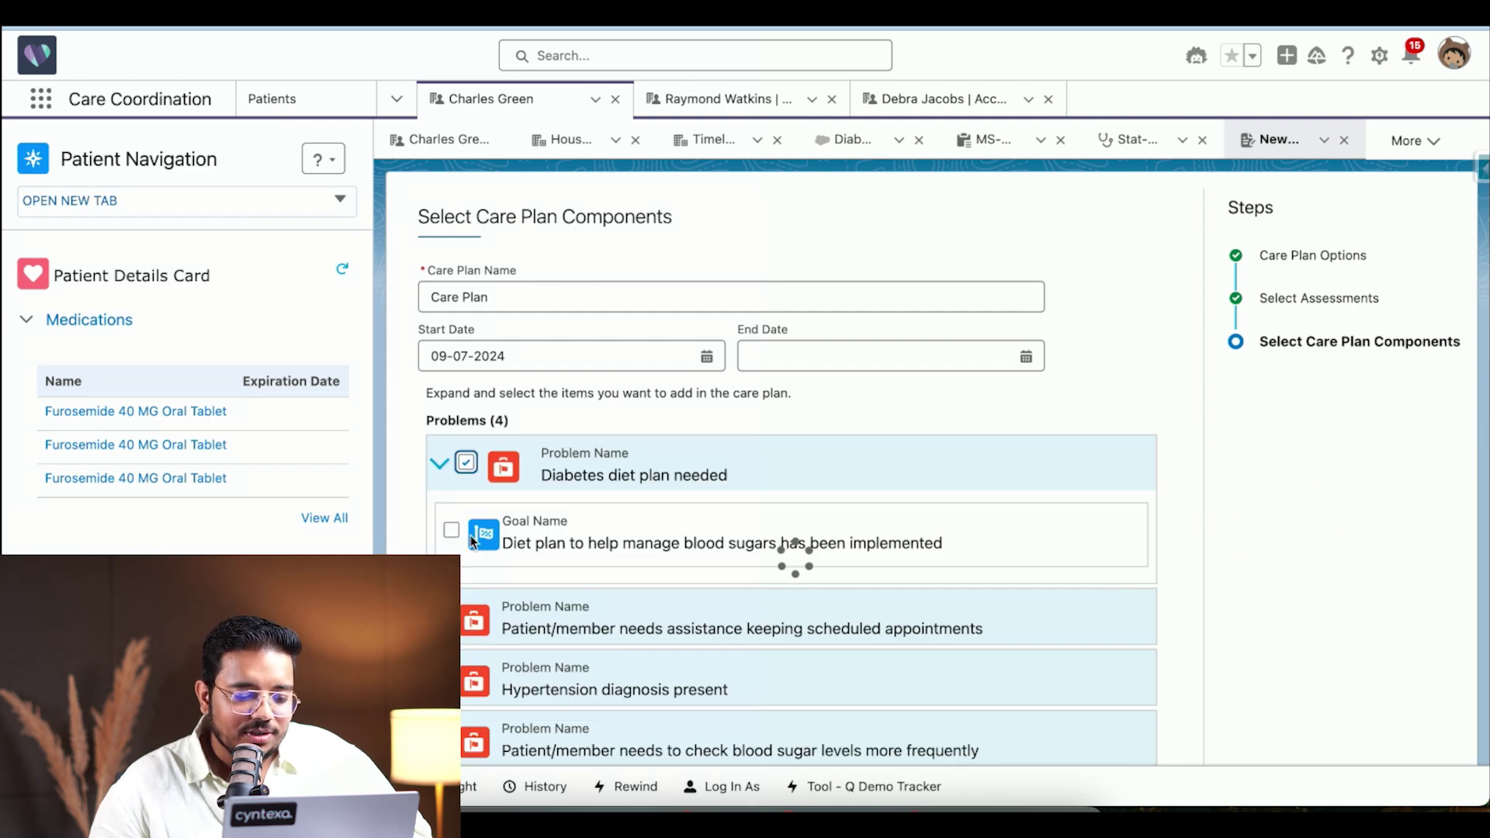
left_click(468, 591)
scroll(523, 645, "down", 3)
scroll(523, 645, "down", 3)
left_click(484, 516)
left_click(485, 455)
left_click(486, 376)
scroll(493, 336, "down", 3)
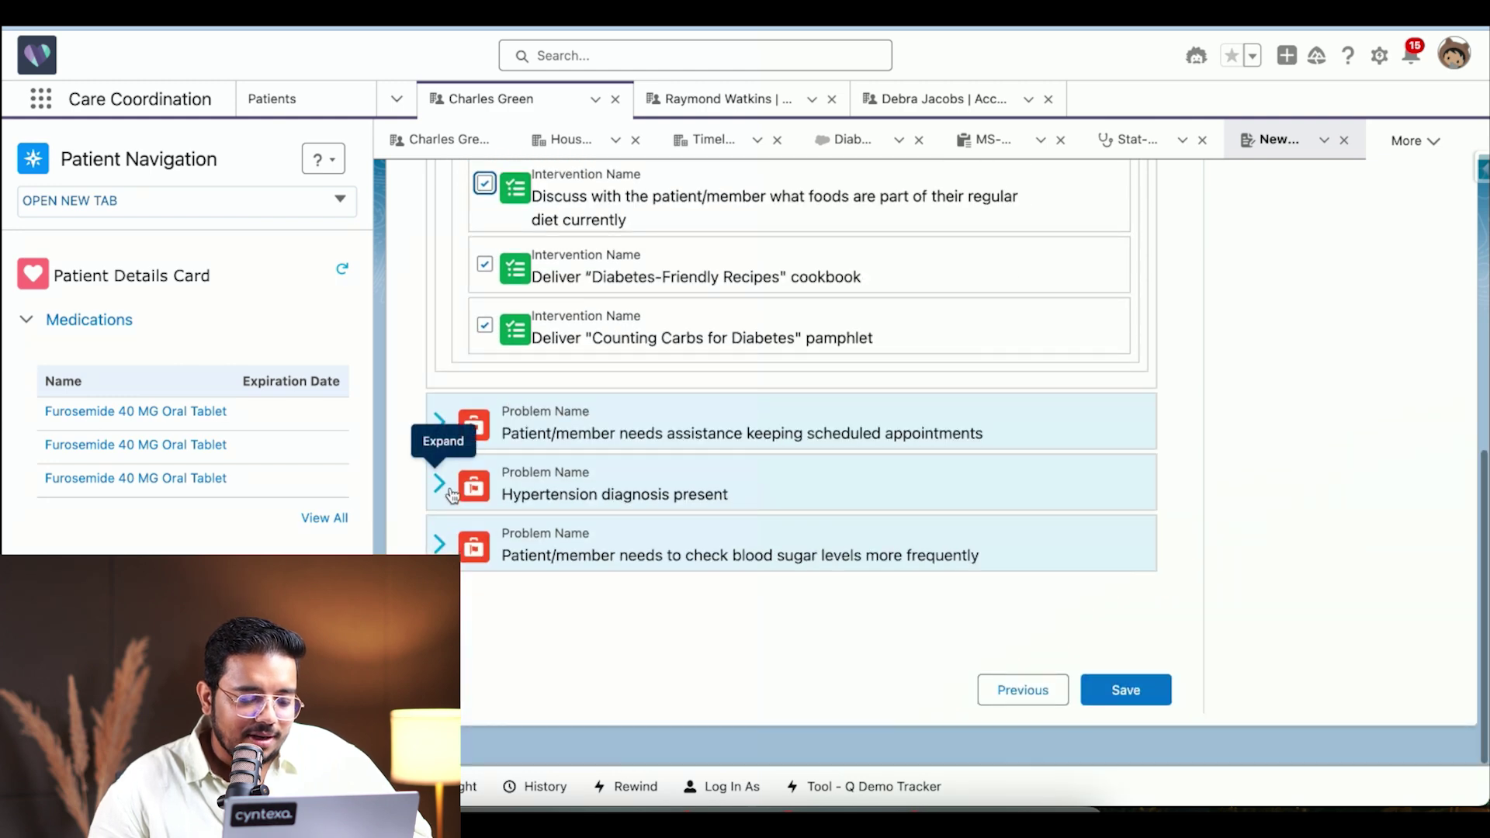
- Add the attend-future-appointments goal and follow-up intervention, then save the care plan
left_click(440, 422)
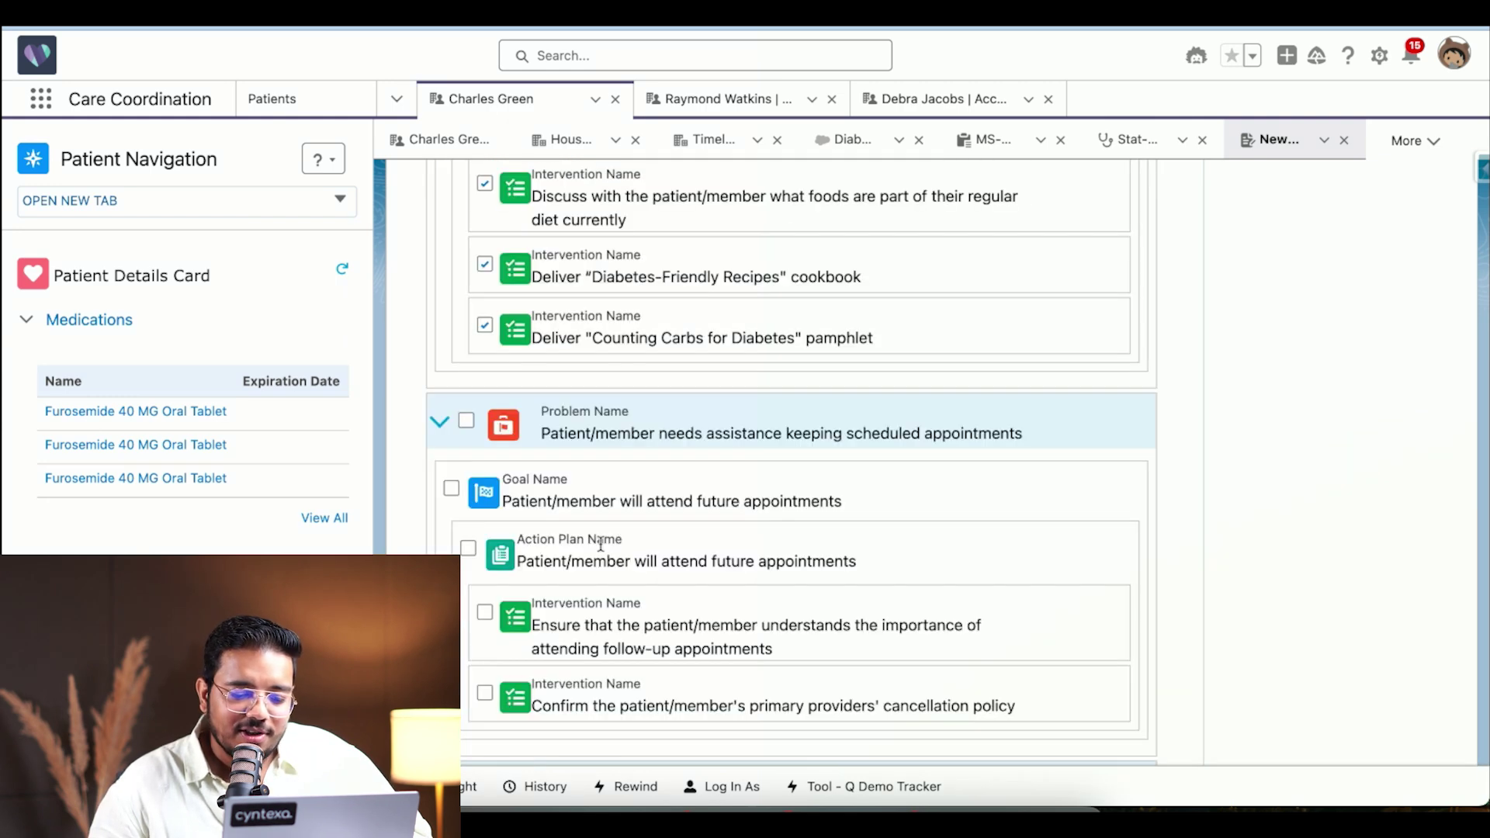
left_click(449, 489)
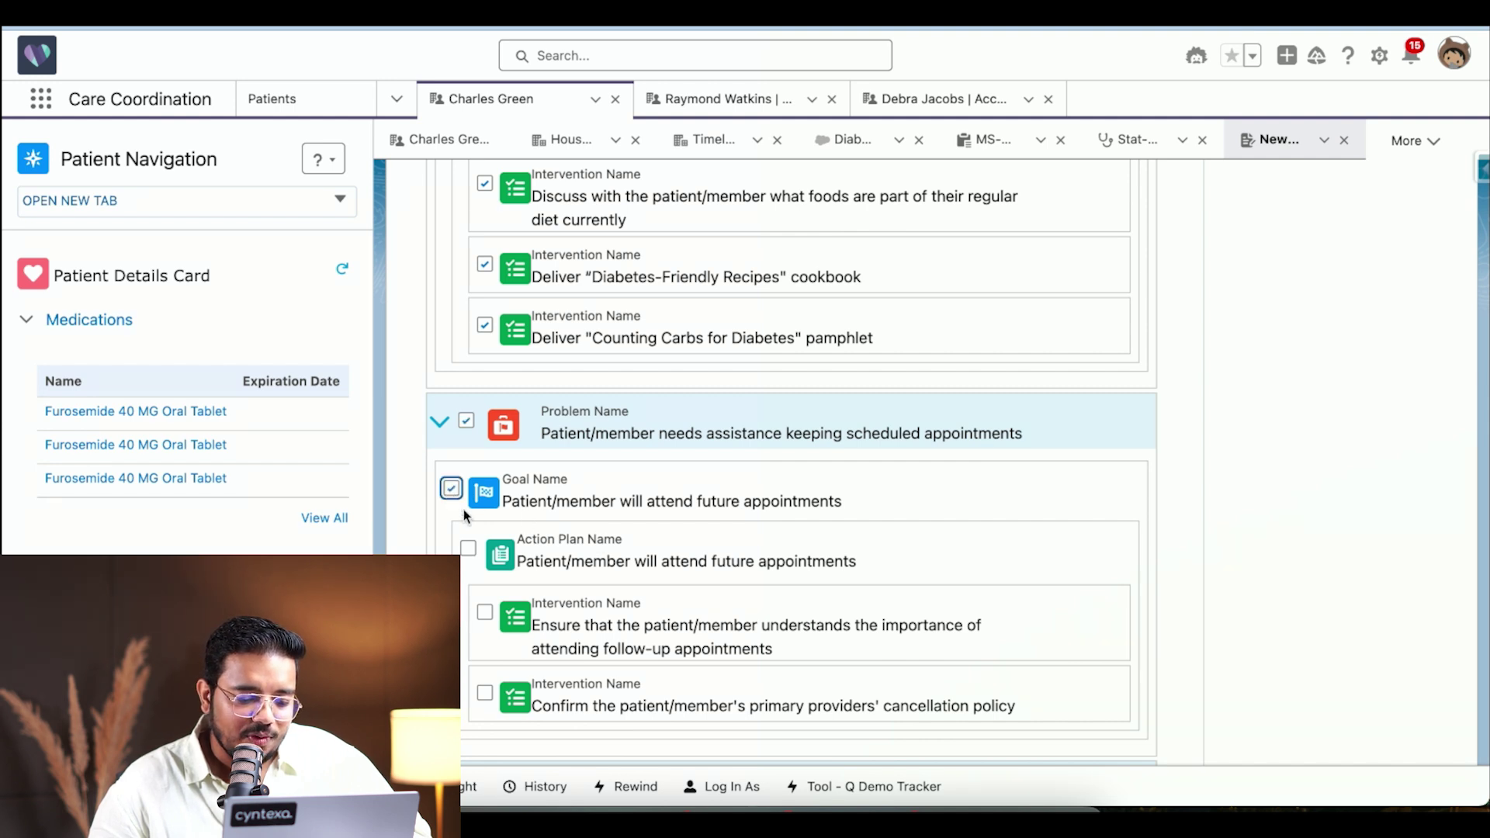
left_click(485, 613)
scroll(1064, 598, "down", 4)
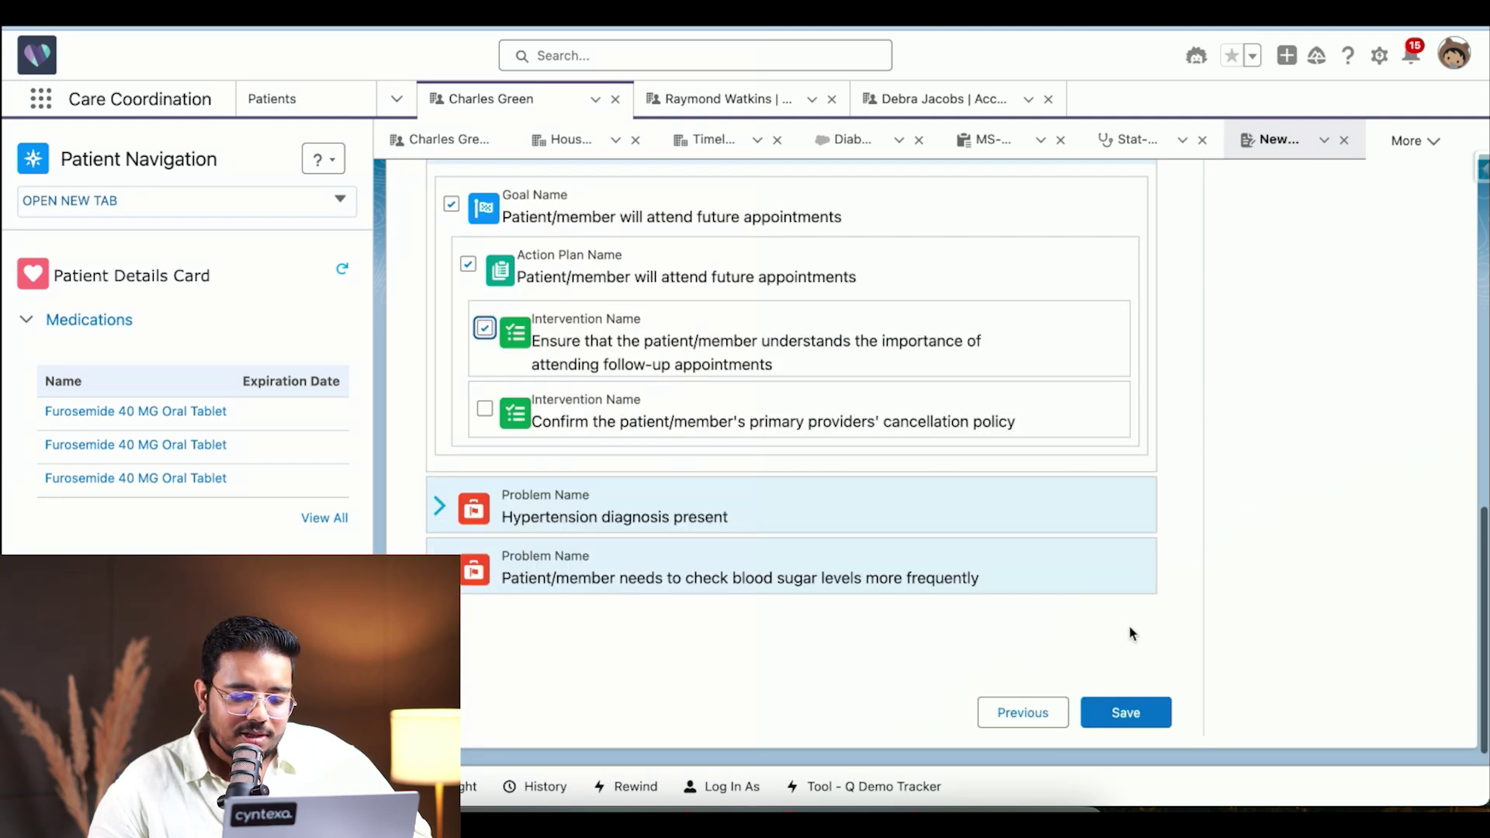
left_click(1113, 701)
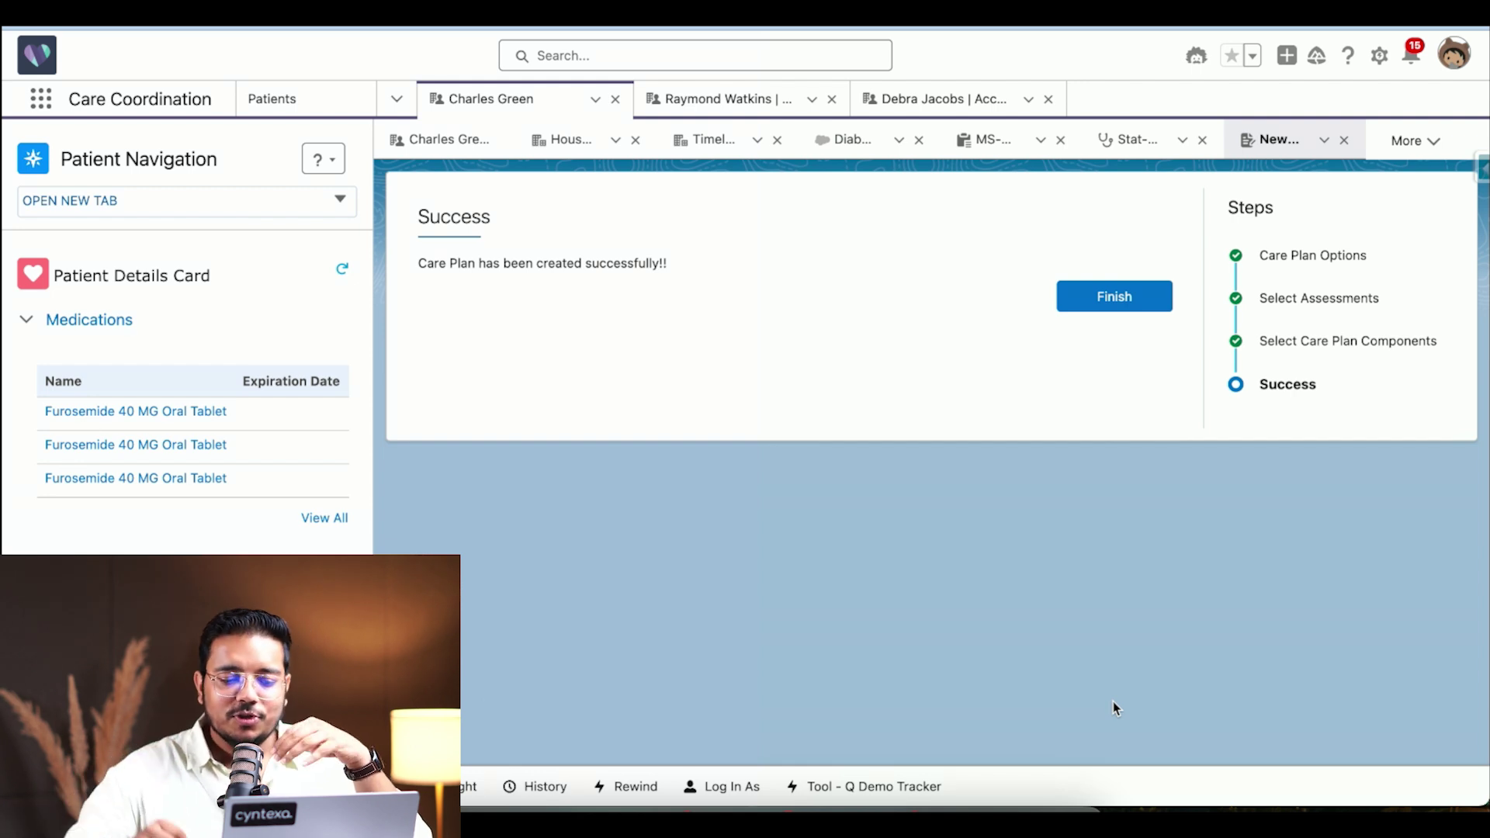
- Finish the care plan wizard and return to the patient's Care Plans list
left_click(443, 140)
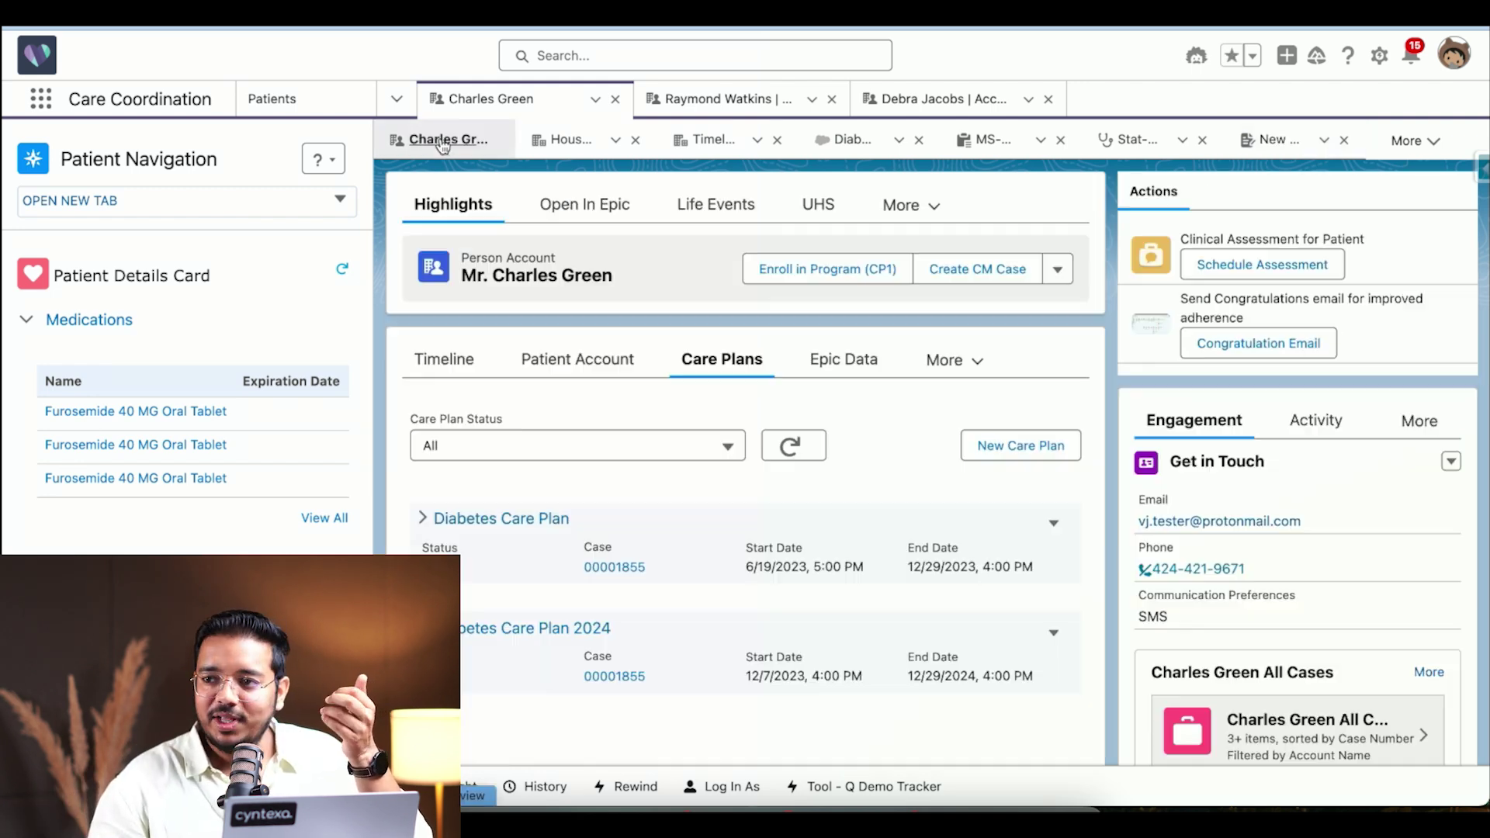
left_click(1009, 447)
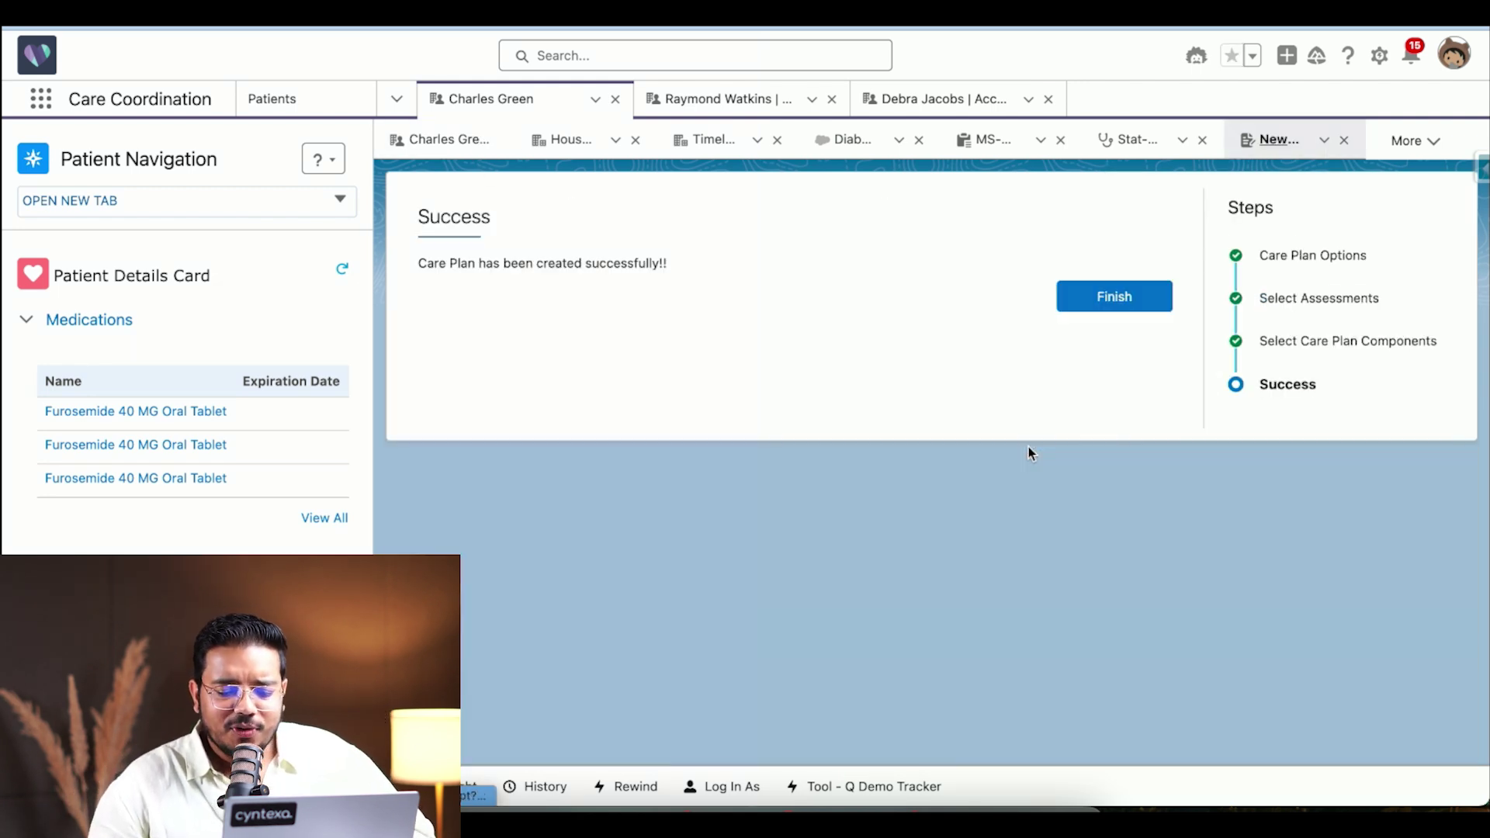
left_click(1110, 295)
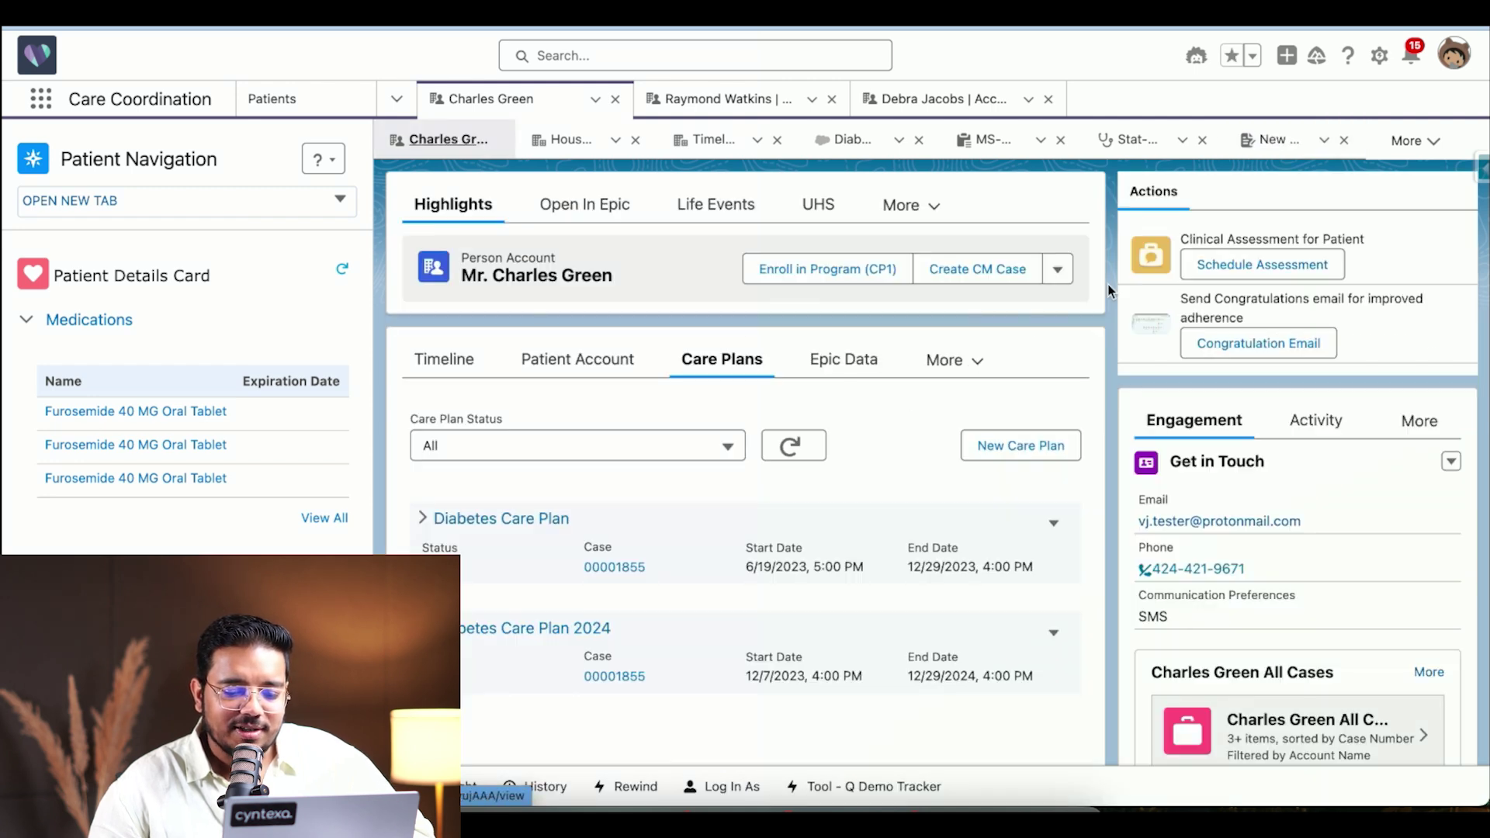
left_click(1019, 445)
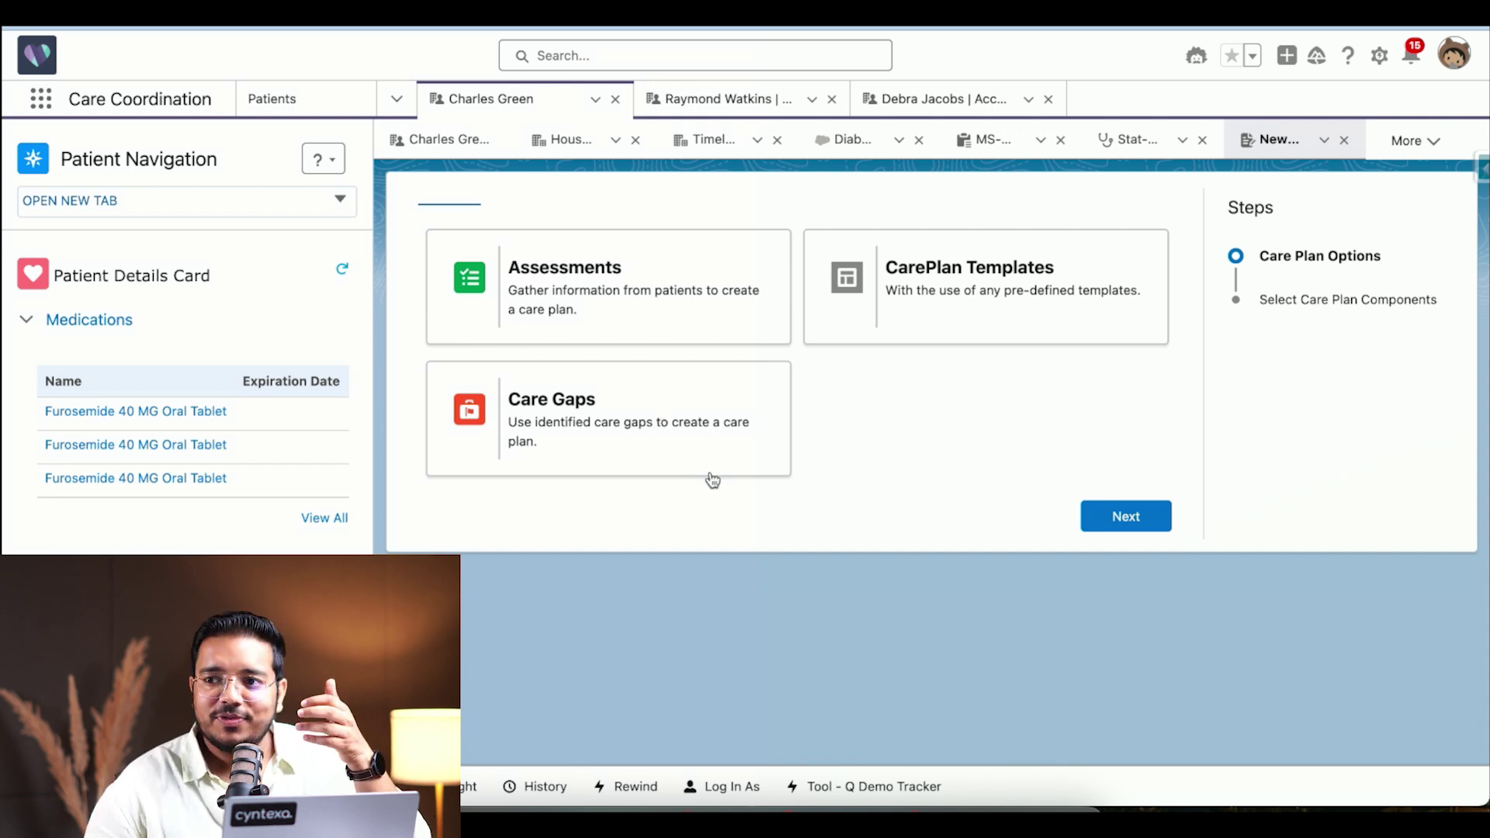
left_click(435, 144)
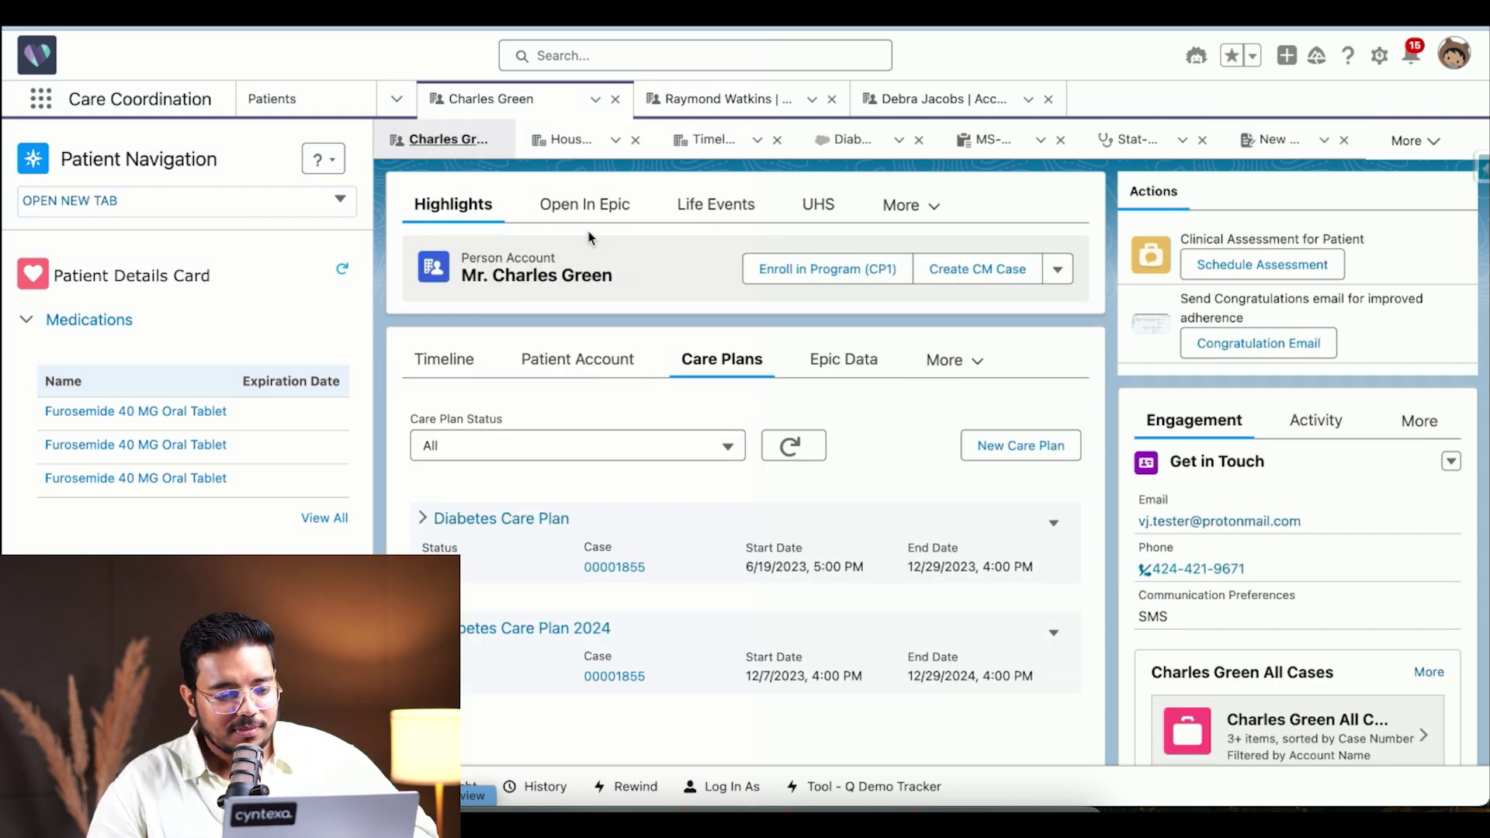
left_click(946, 359)
- Browse the patient's Epic Data and Medications record sections
left_click(852, 361)
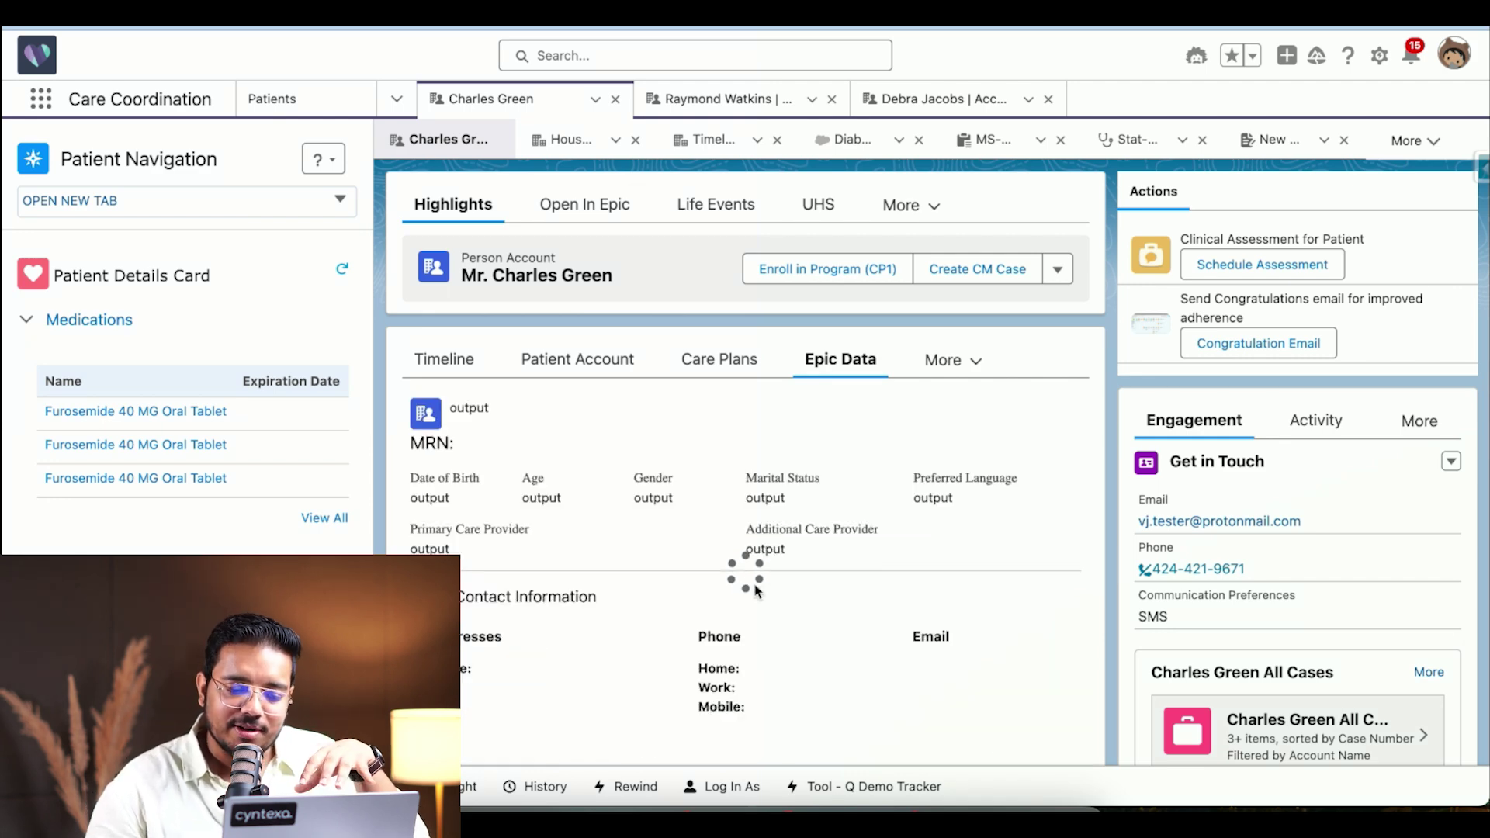
scroll(756, 591, "down", 1)
scroll(757, 591, "down", 20)
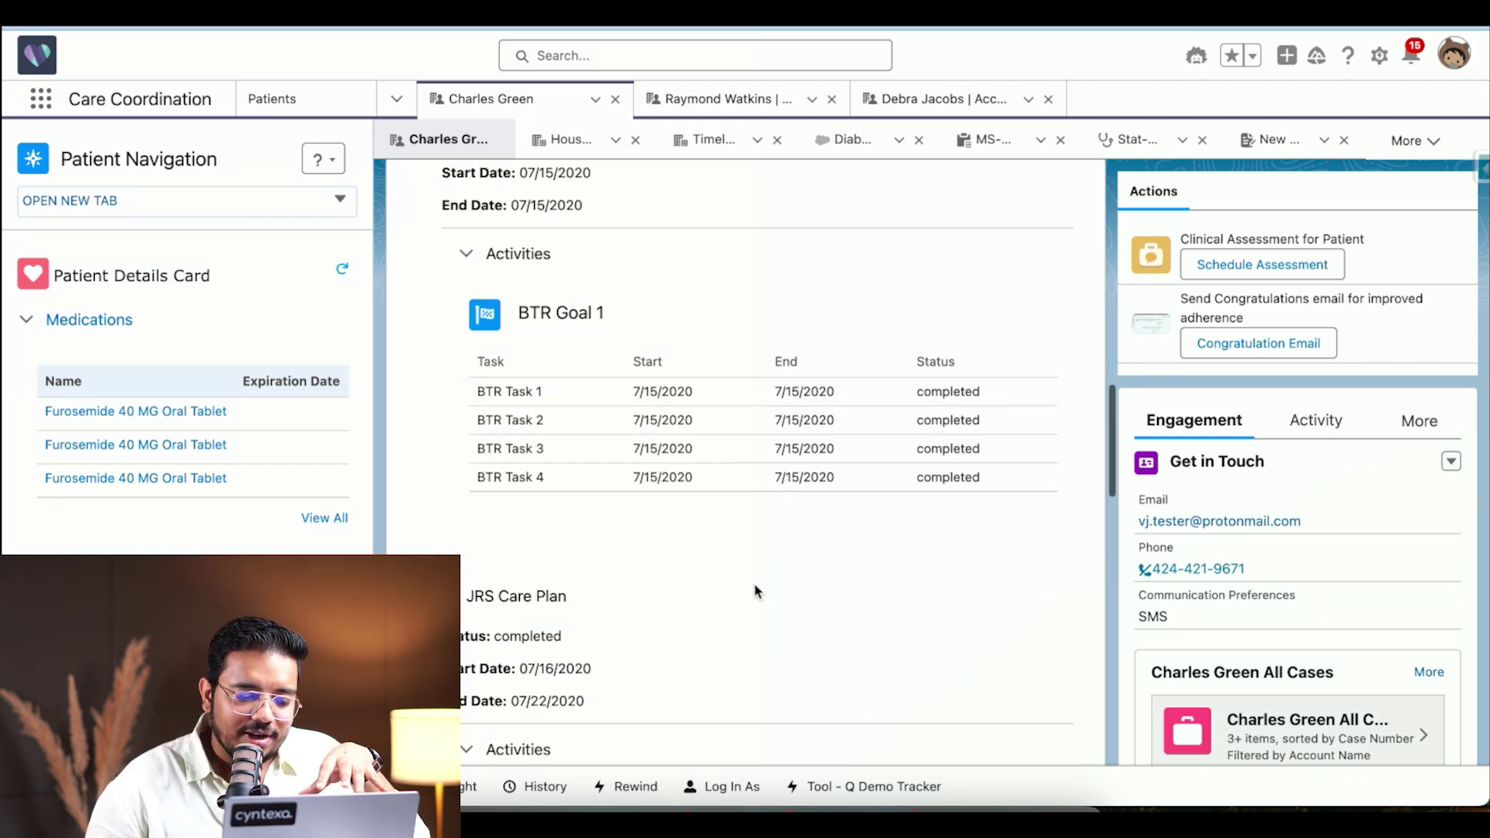
scroll(756, 591, "up", 20)
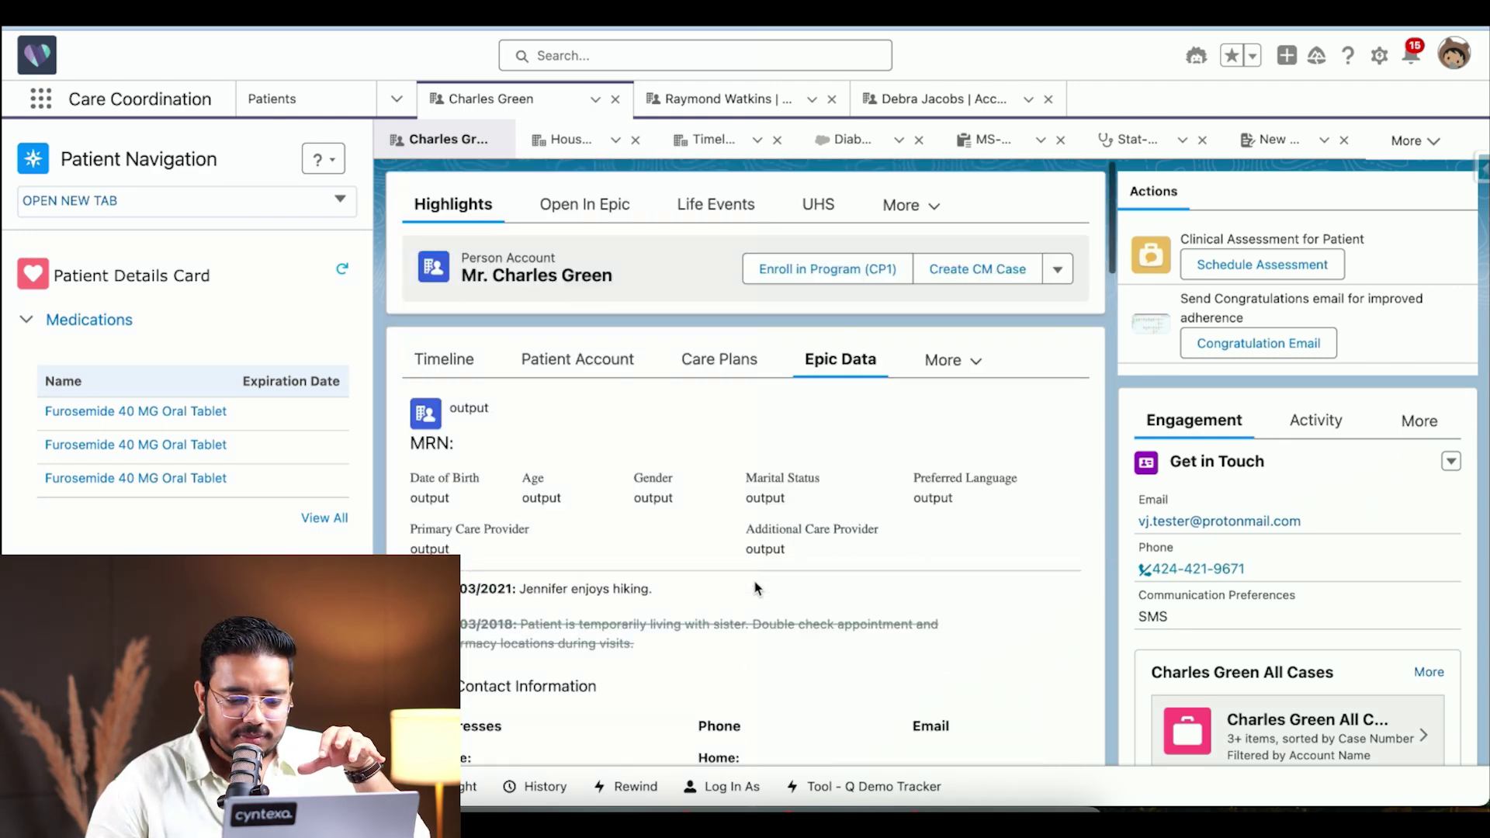
left_click(965, 361)
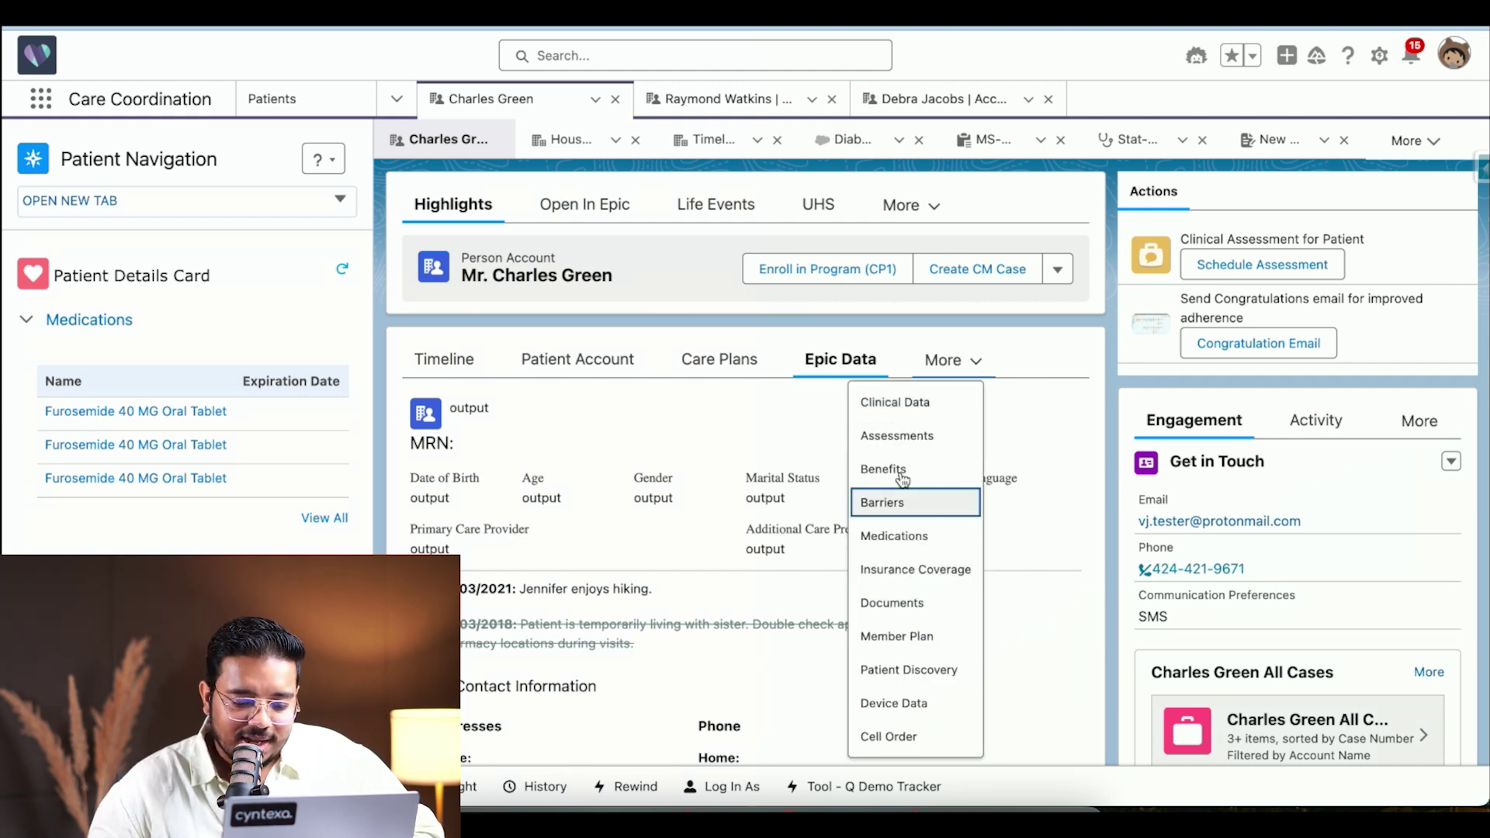
left_click(901, 543)
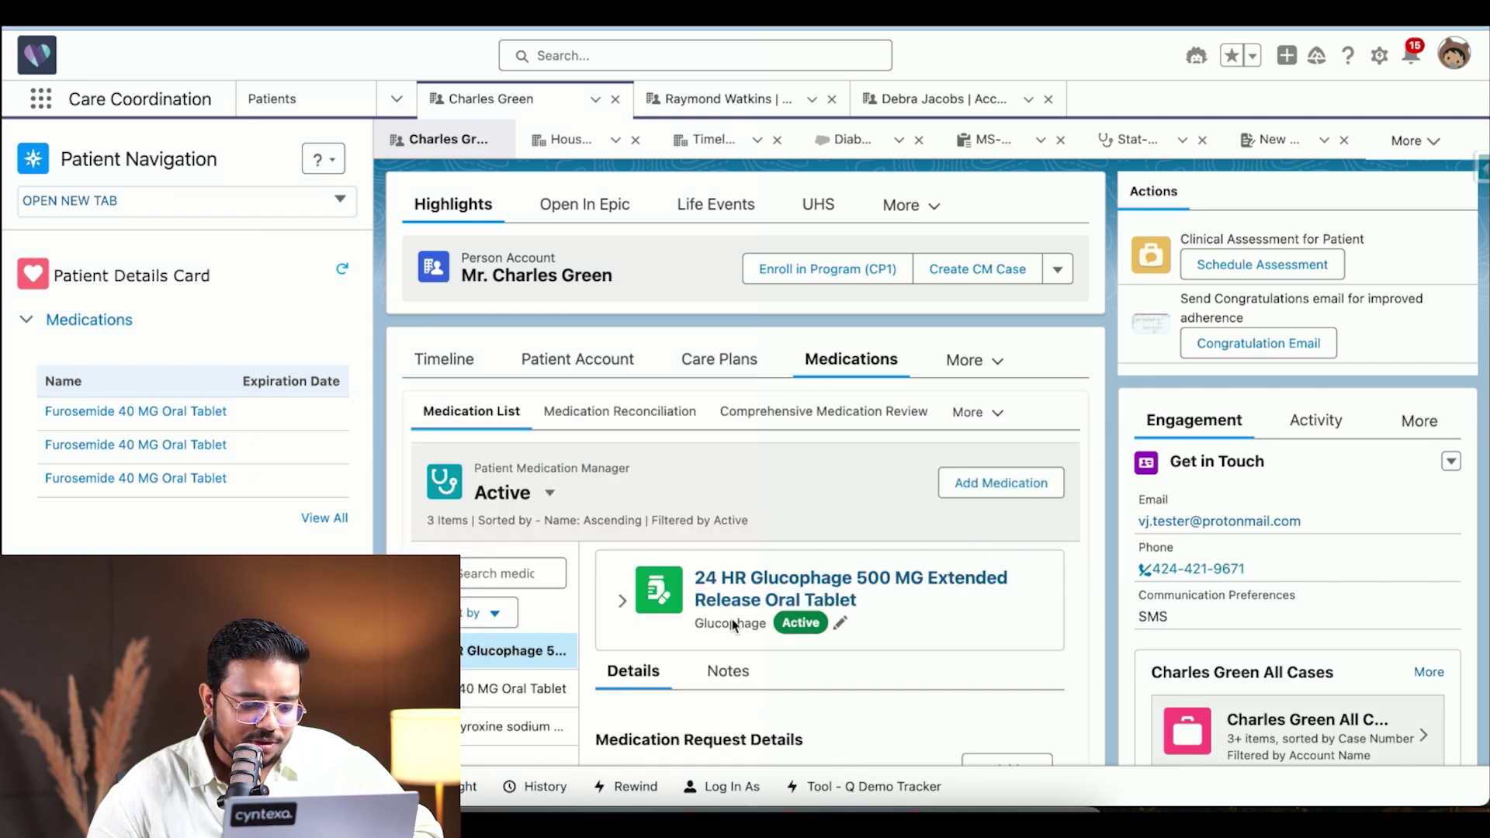
scroll(733, 618, "down", 4)
scroll(672, 494, "up", 3)
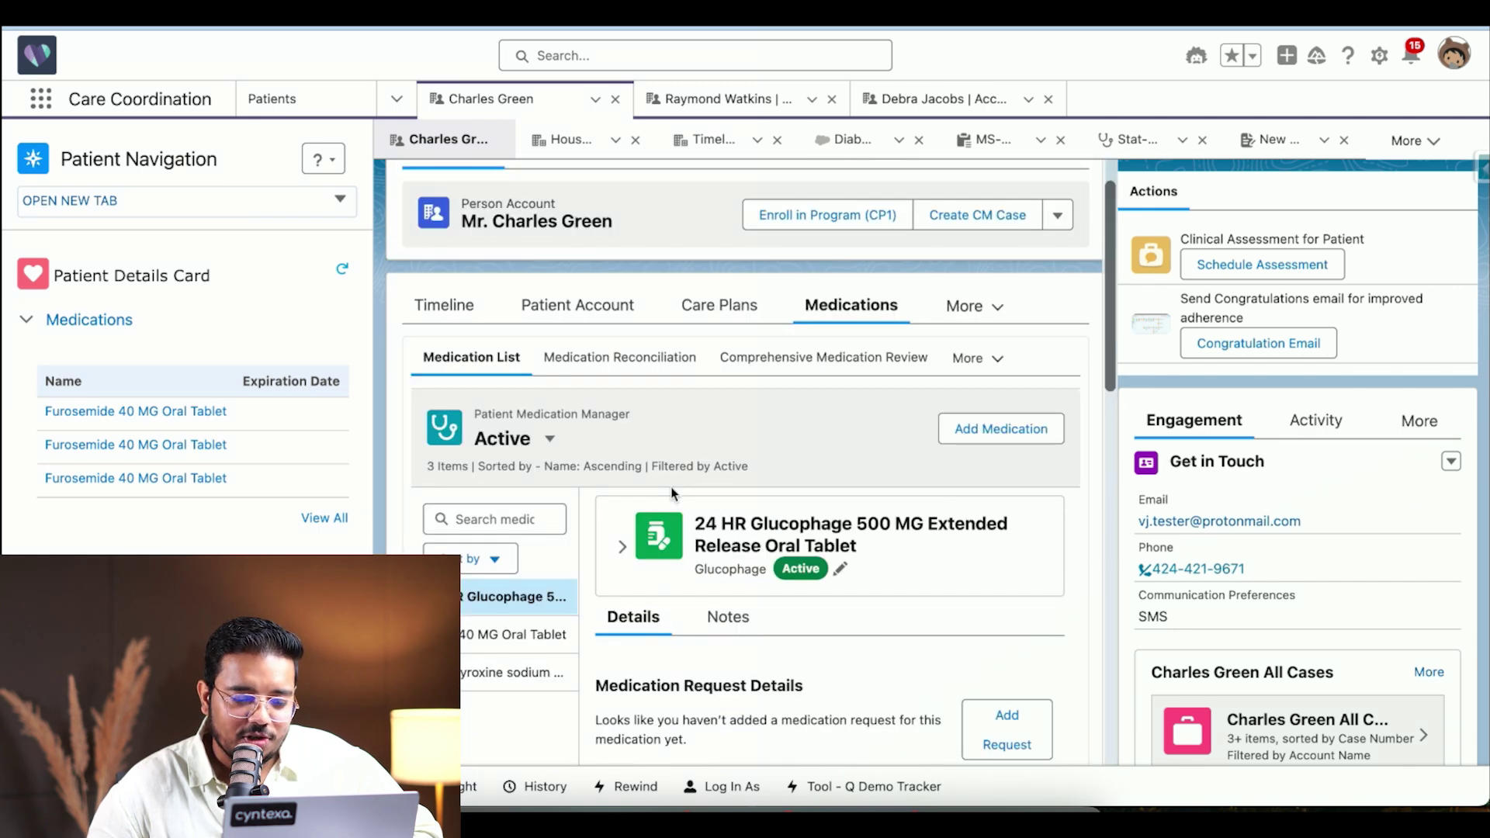
scroll(847, 443, "up", 1)
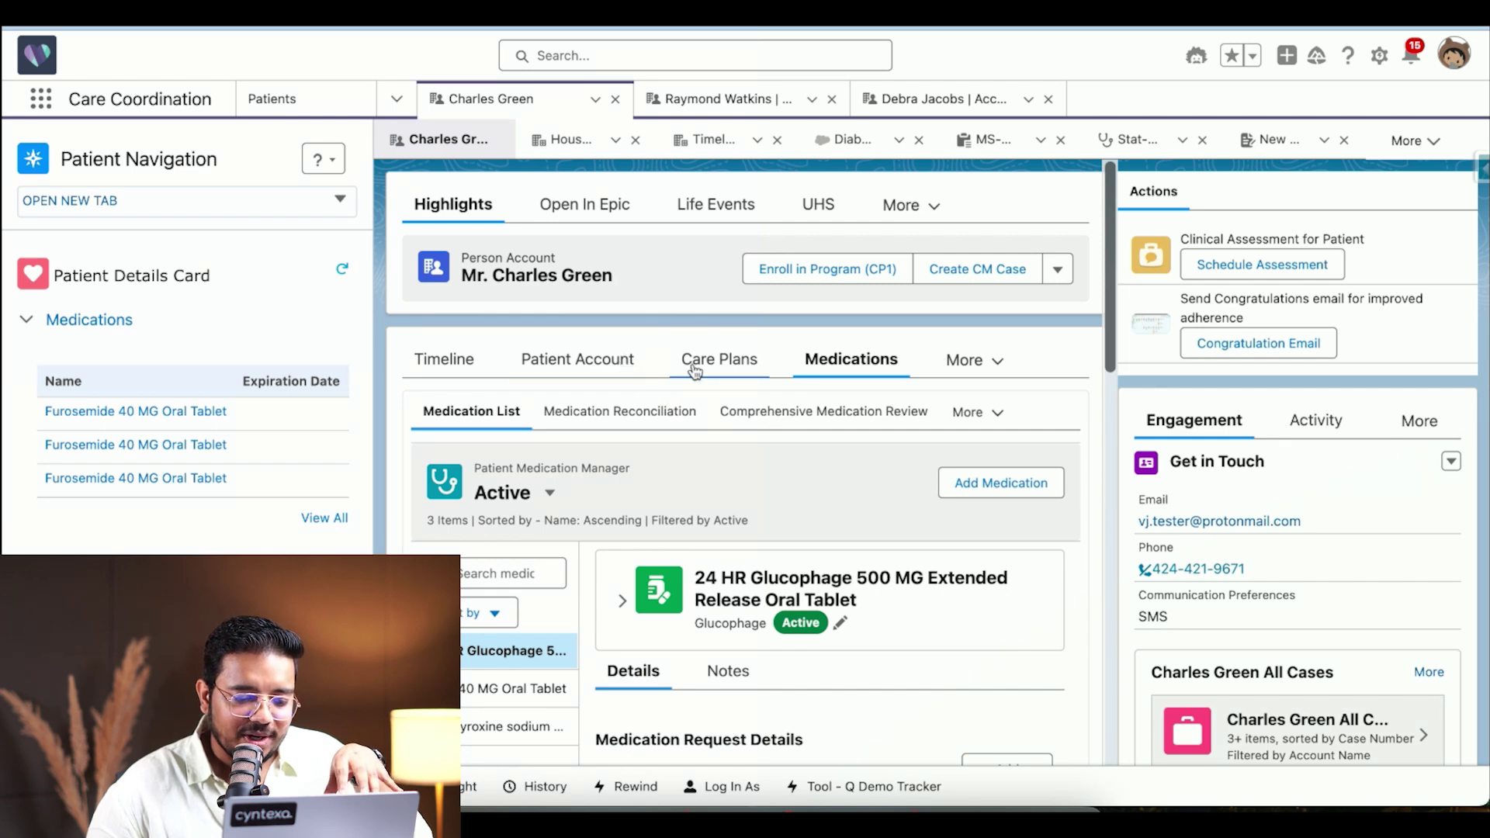
- Show the patient's timeline on the Life Events tab
left_click(562, 361)
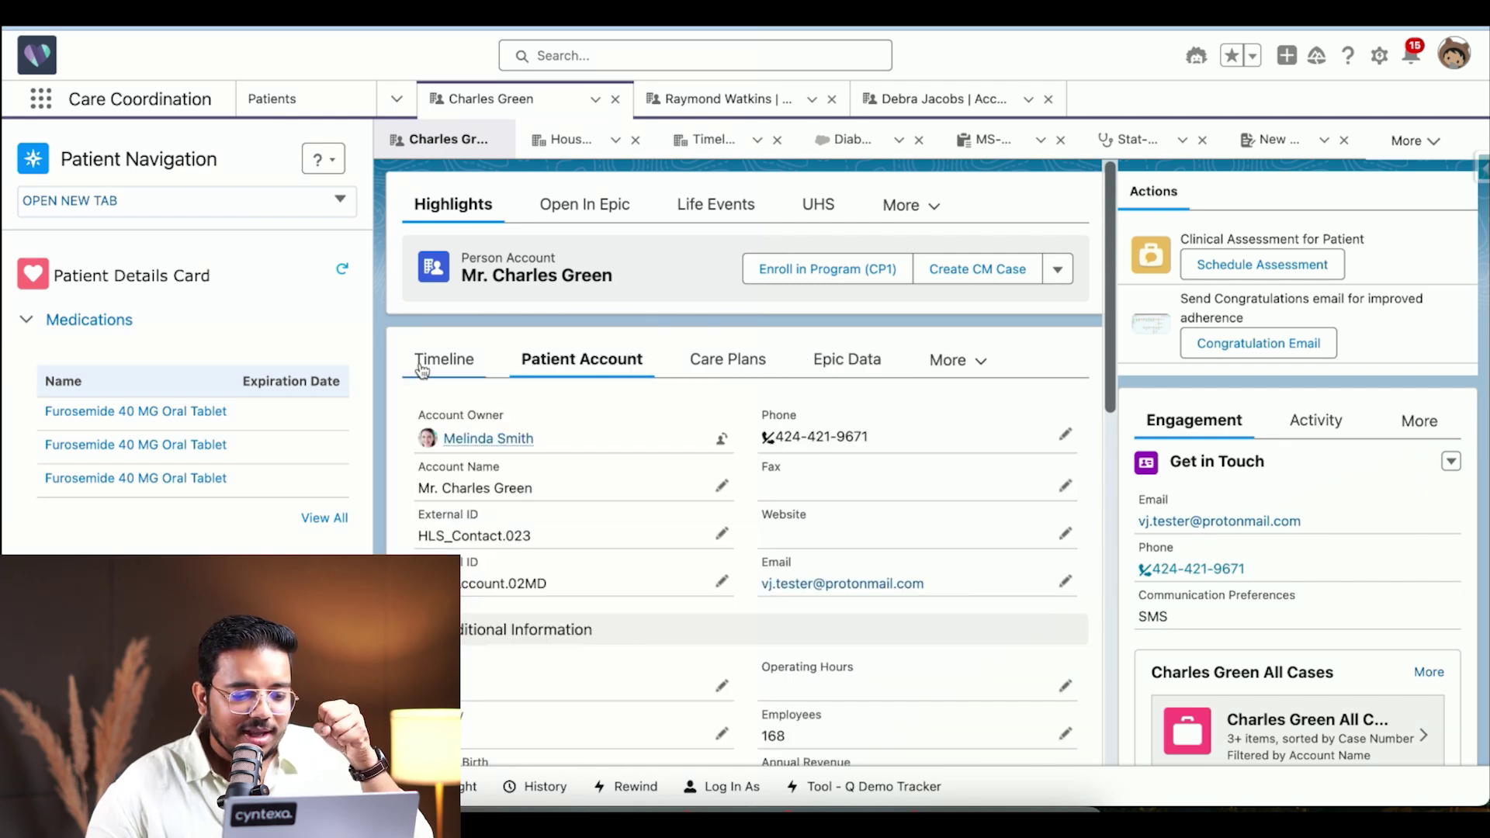
left_click(421, 370)
left_click(725, 220)
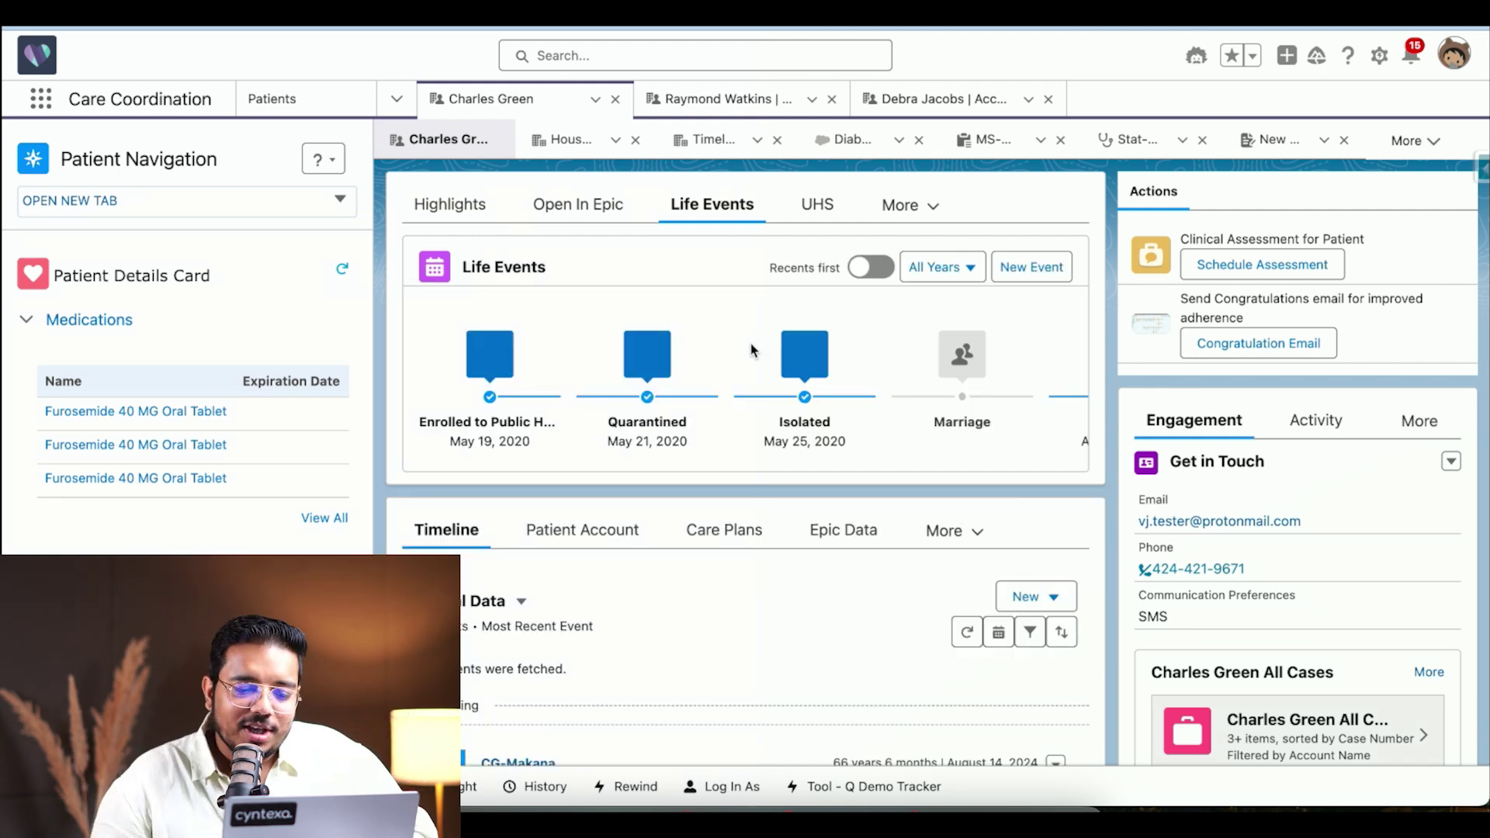
- Search for providers with Specialty set to Dermatology and review results beside the map
left_click(900, 205)
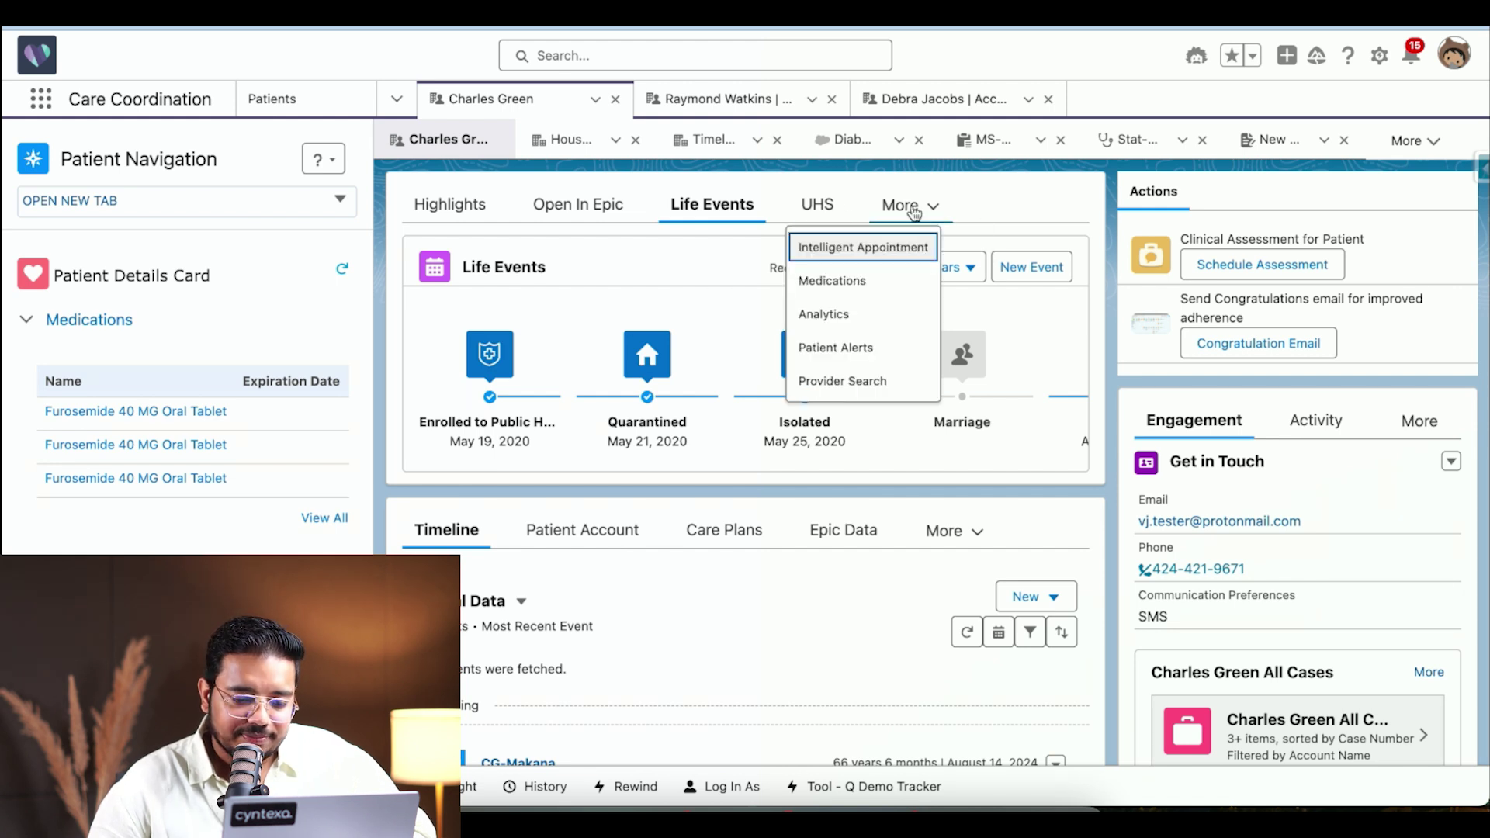
left_click(894, 382)
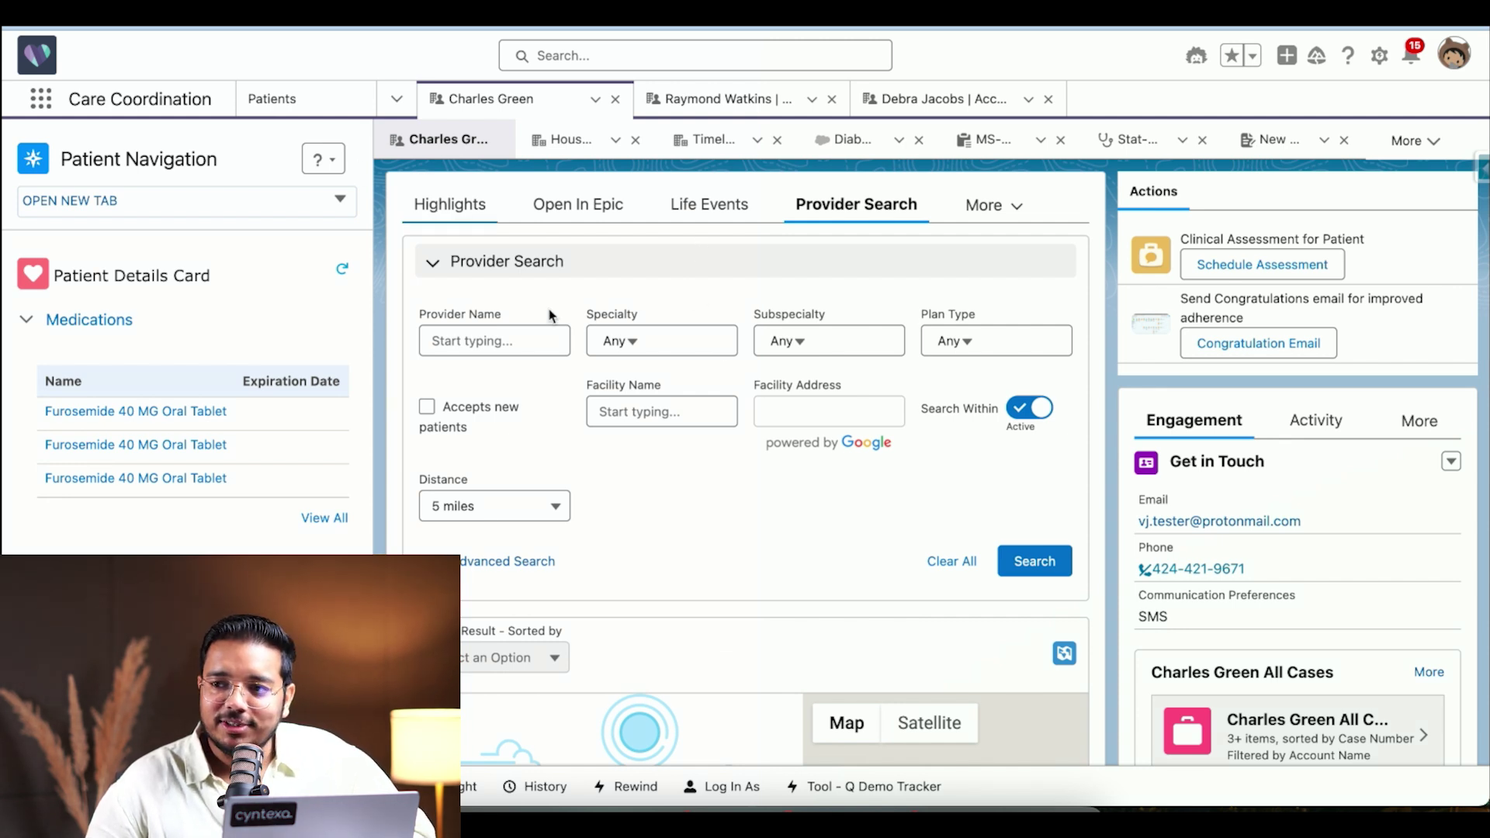
left_click(617, 341)
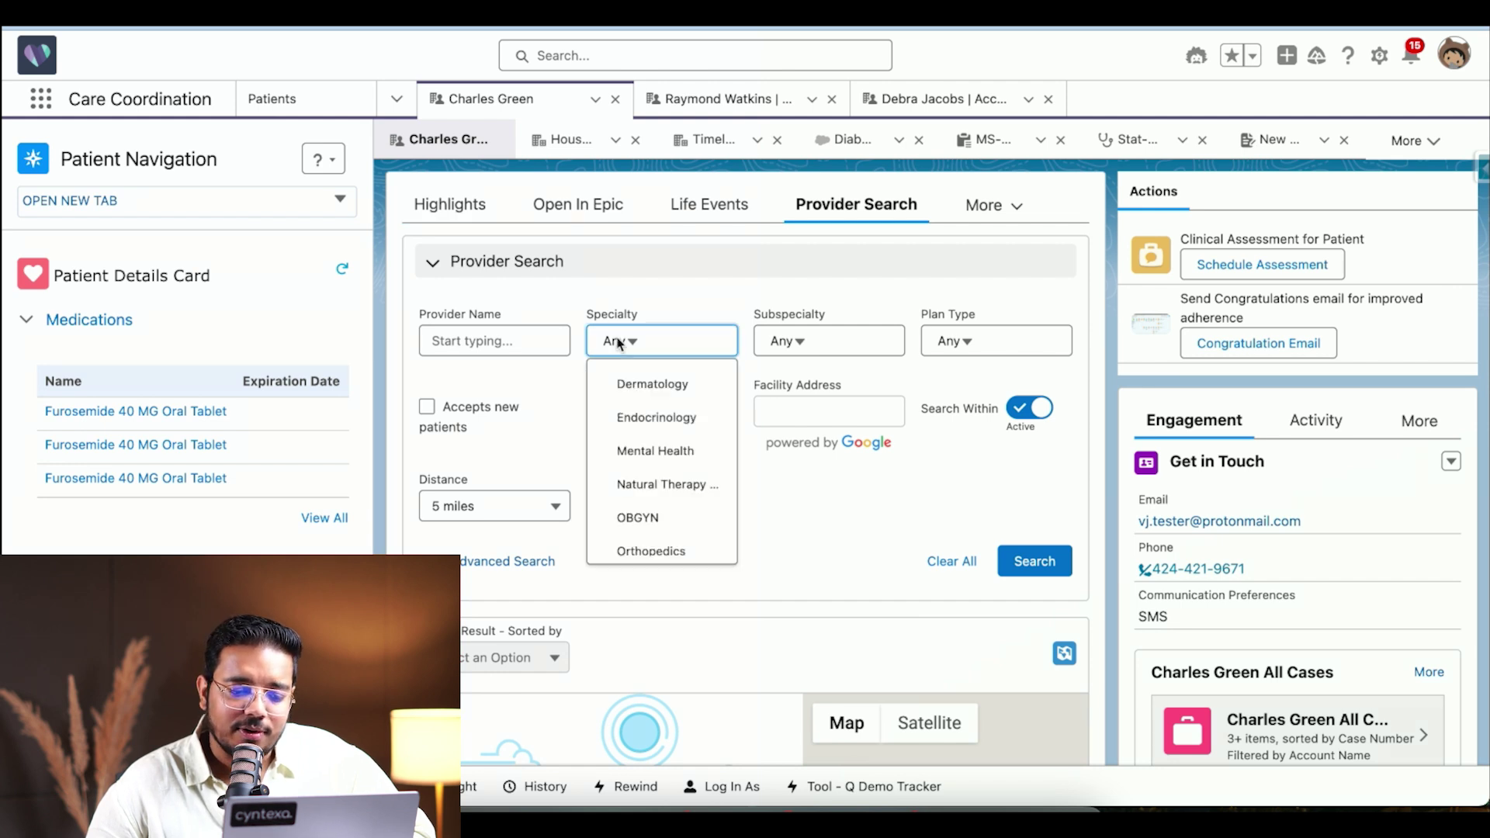
left_click(630, 381)
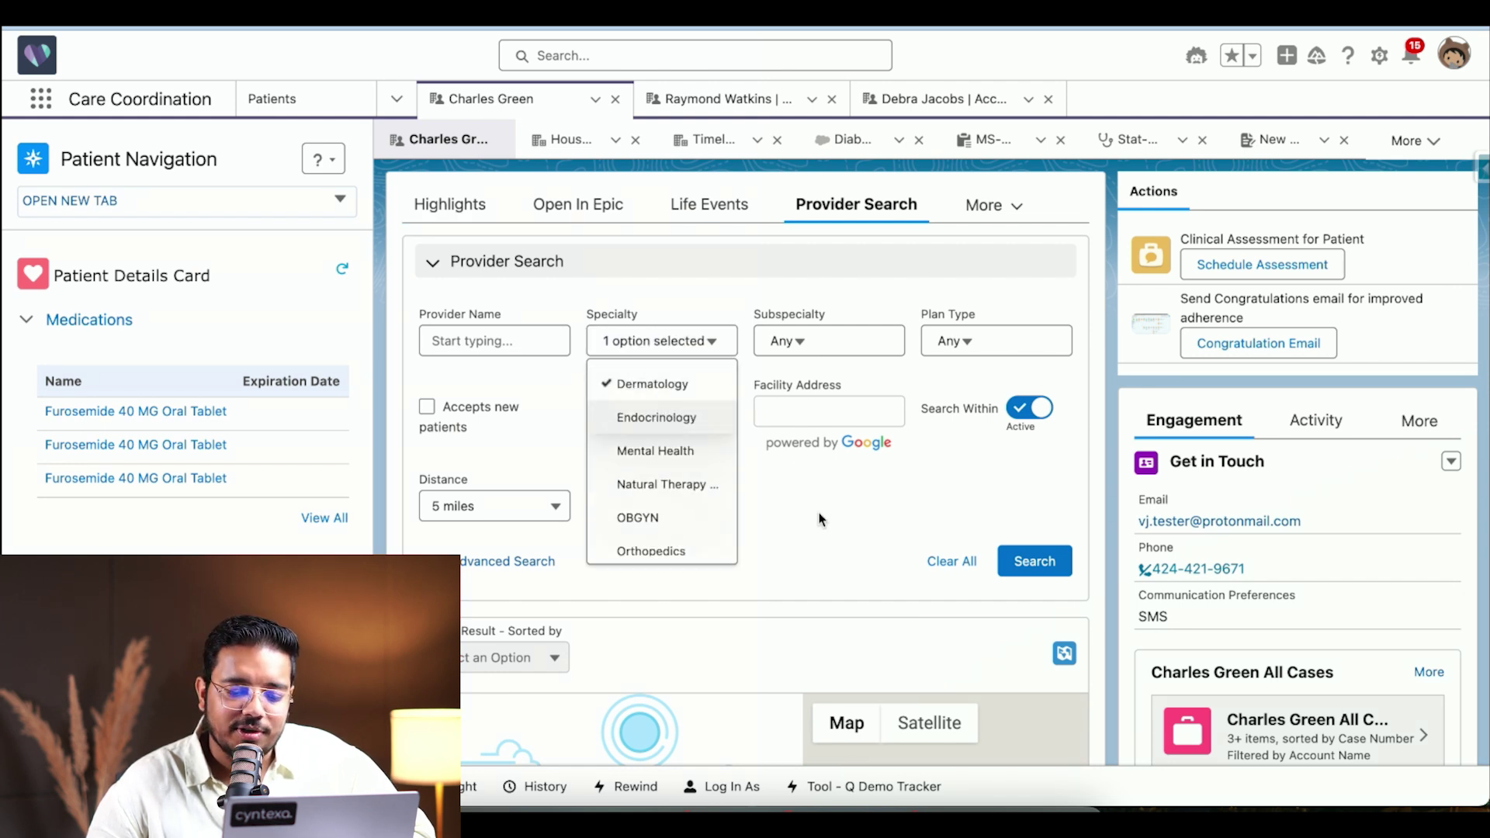
left_click(890, 528)
left_click(1035, 560)
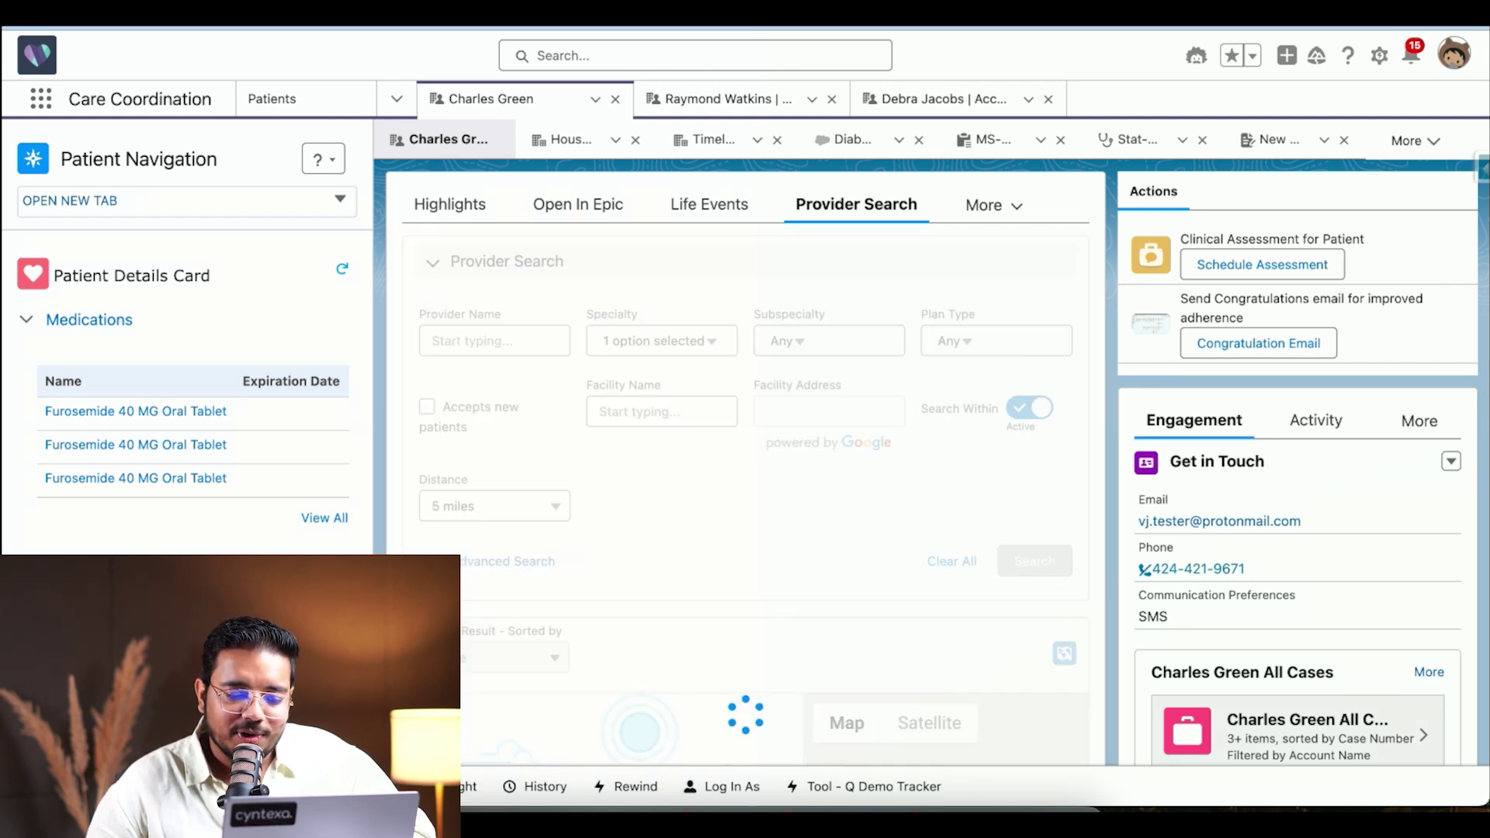
scroll(815, 477, "down", 5)
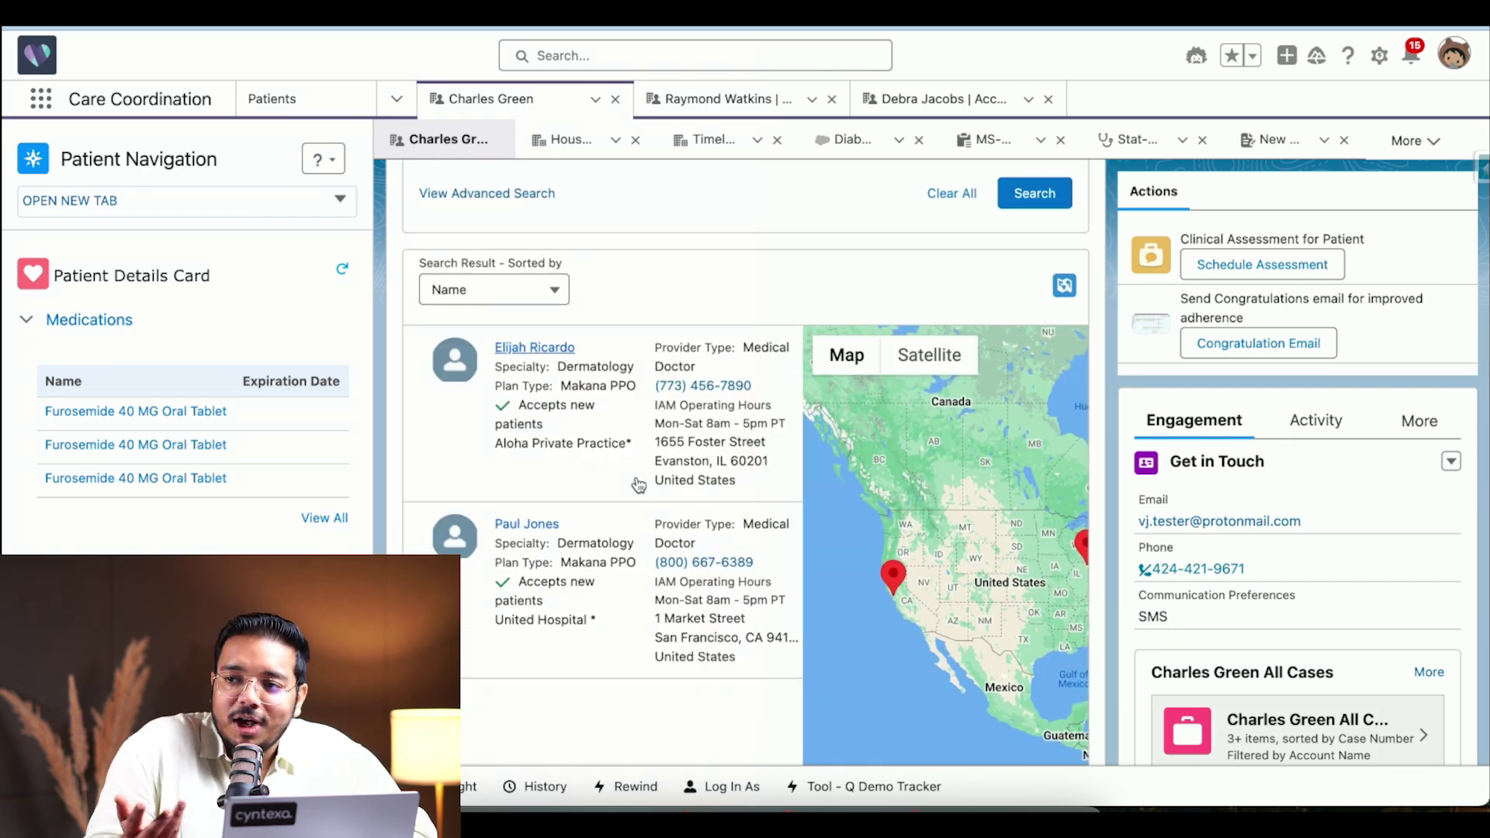
scroll(638, 486, "up", 5)
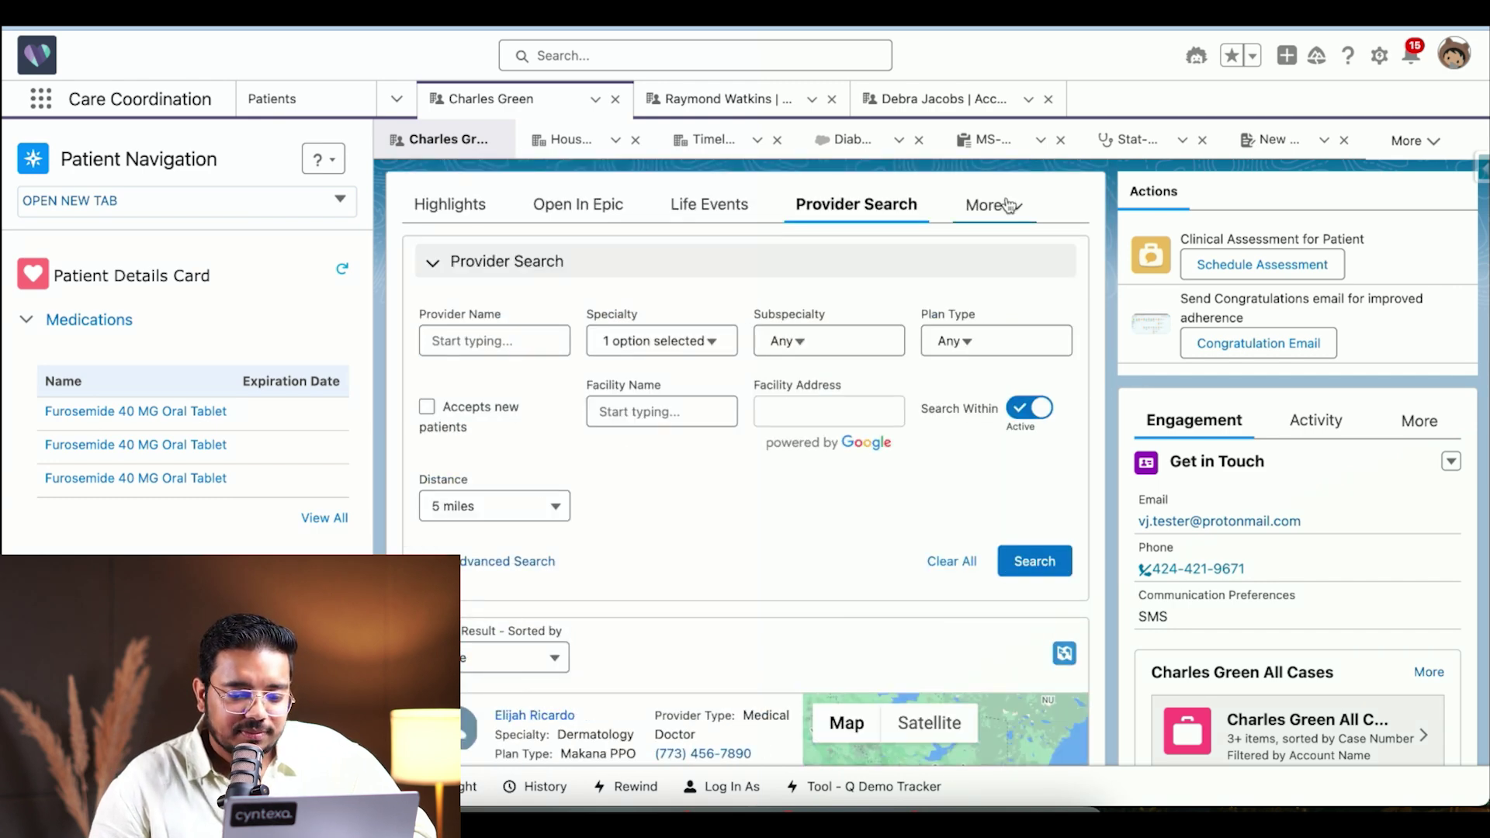
- Open the Intelligent Appointment scheduler and list its Visit Type options
left_click(1004, 206)
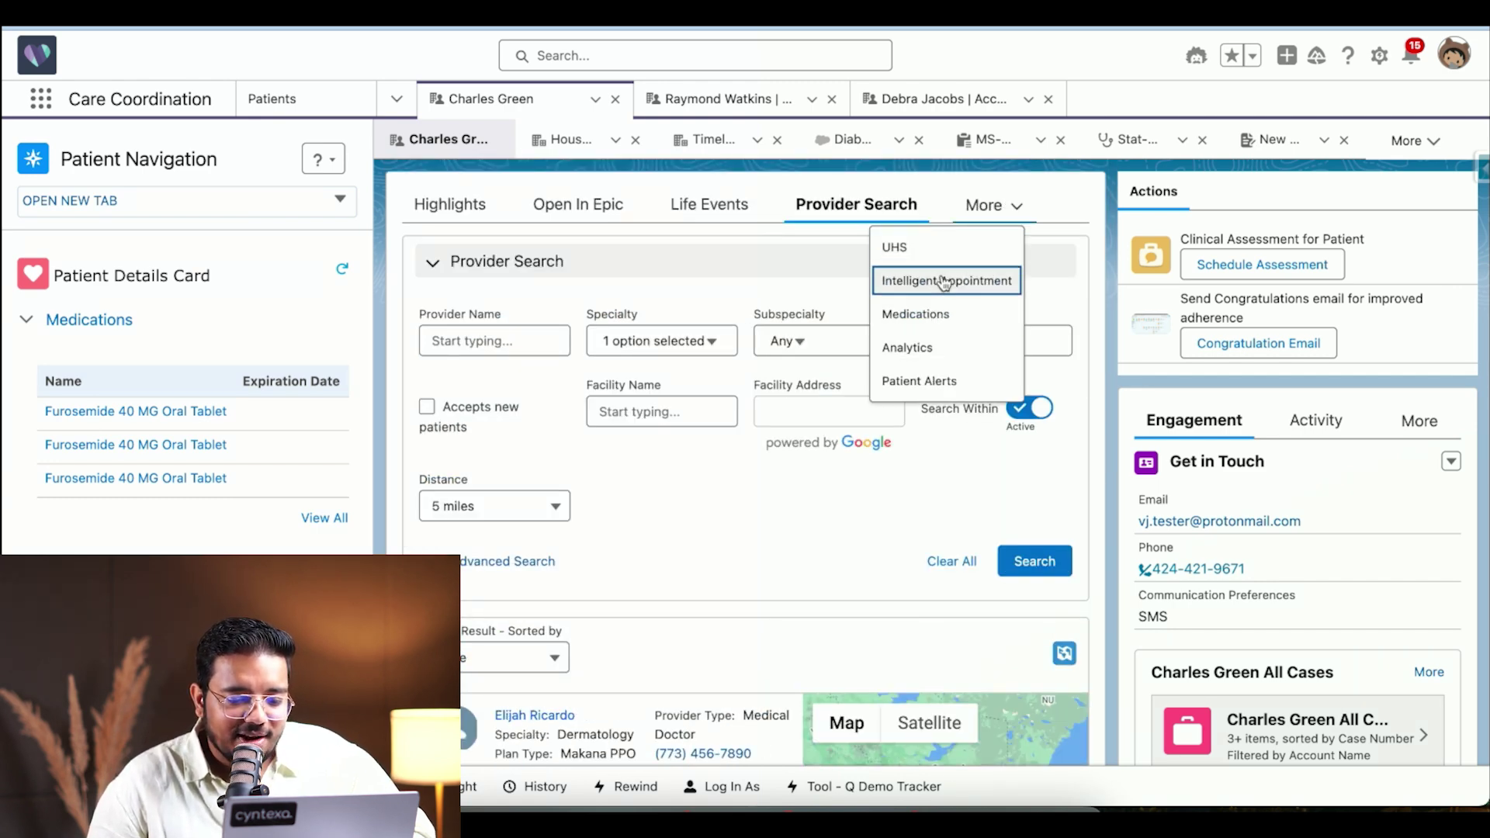
left_click(943, 281)
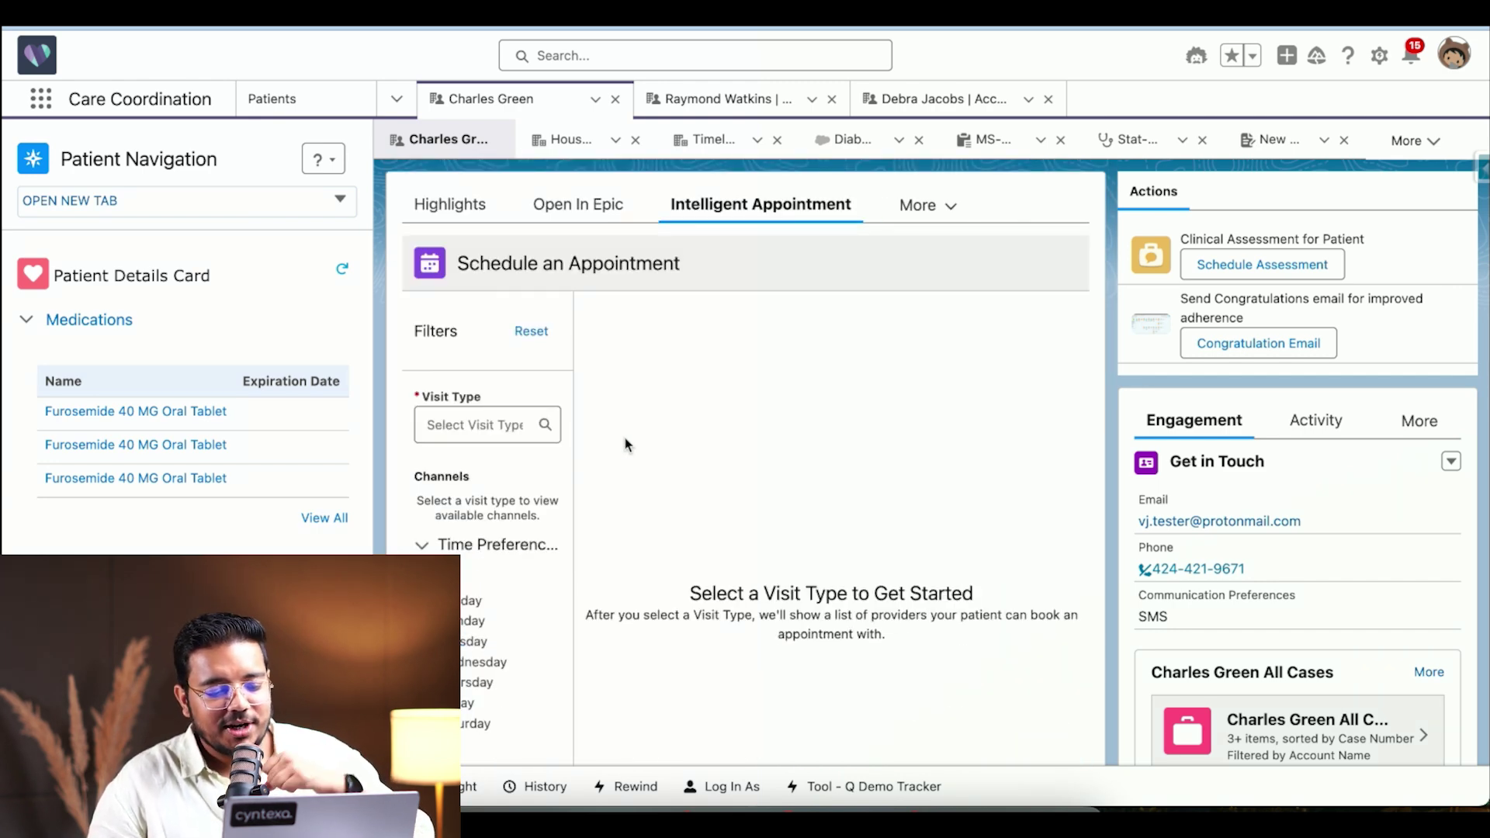
left_click(473, 419)
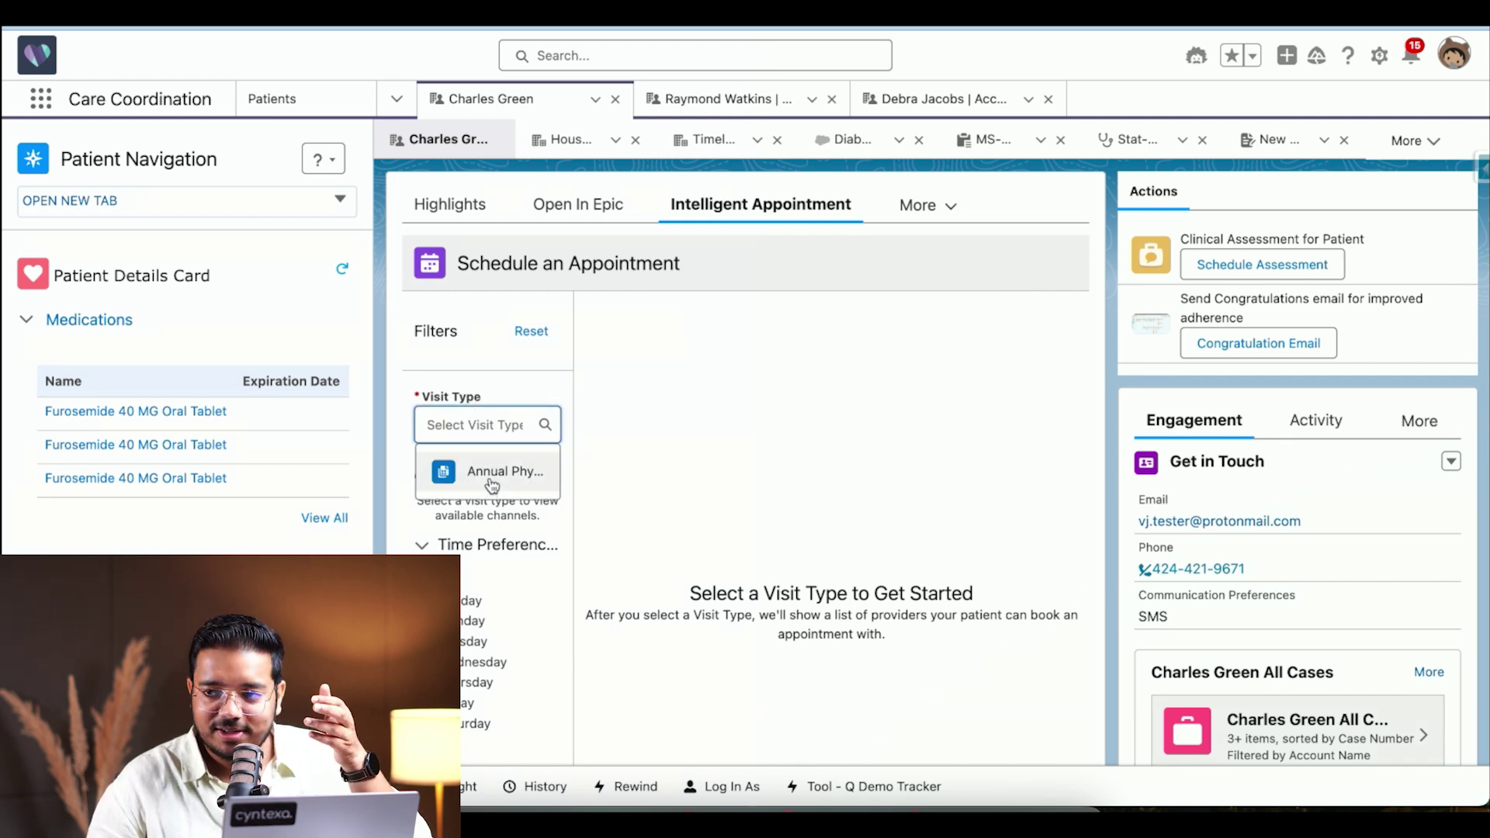
left_click(908, 207)
scroll(737, 485, "down", 10)
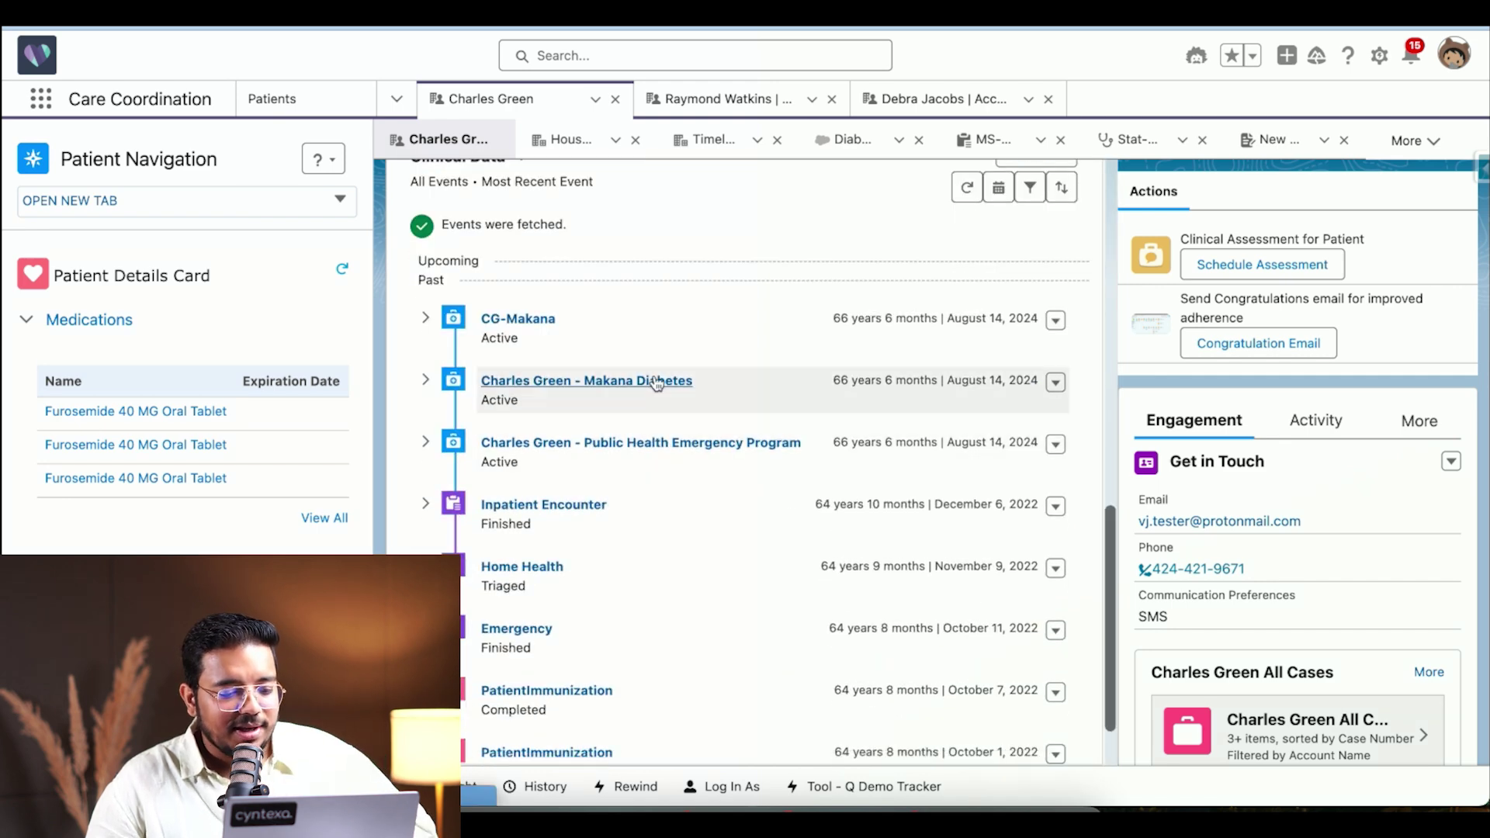
- Review the PatientImmunization, MedicationRequest and HealthCondition events, then open the data type choices
scroll(523, 263, "up", 3)
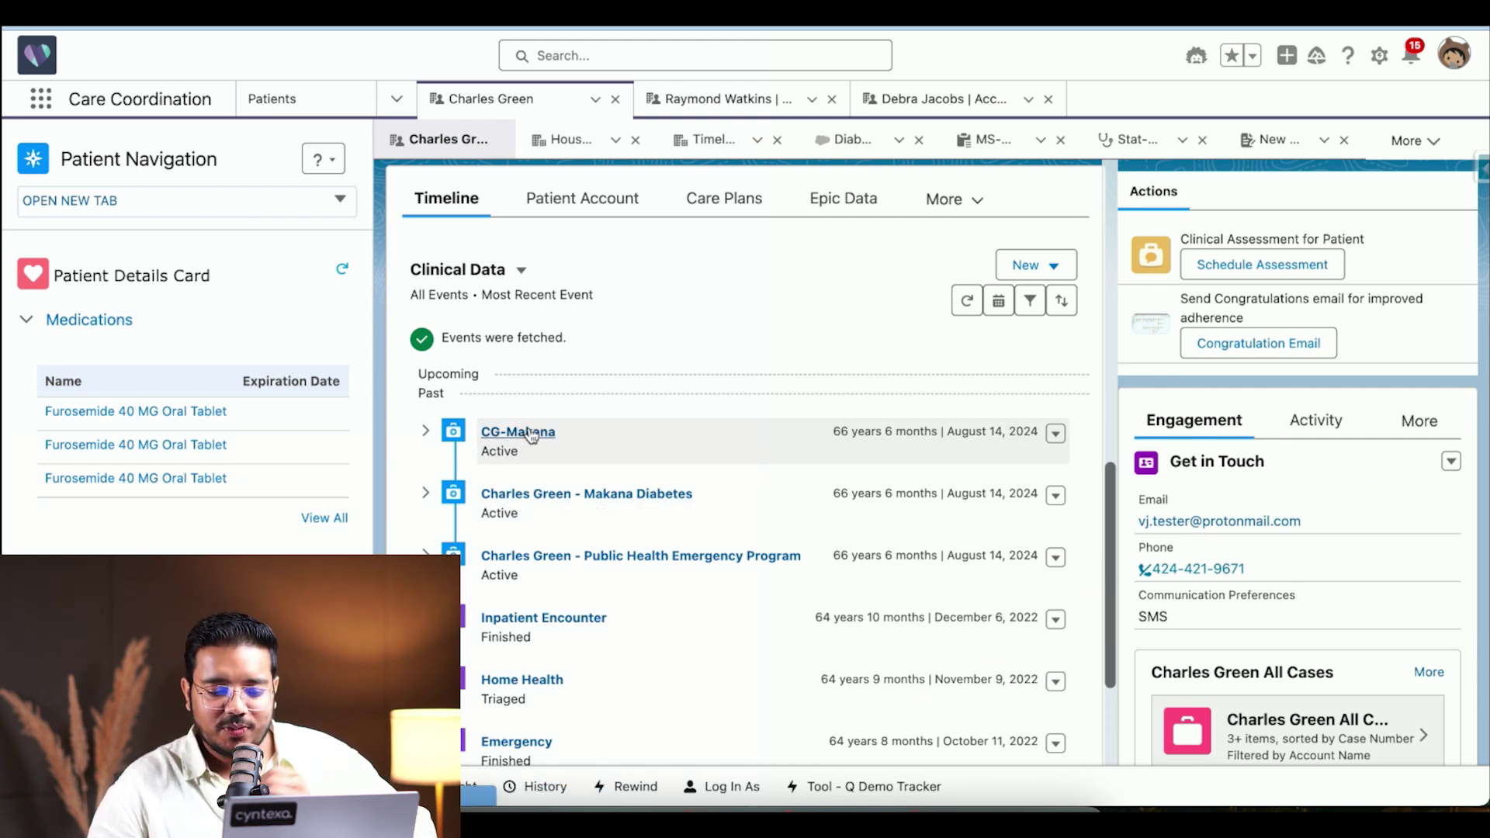
scroll(534, 454, "down", 2)
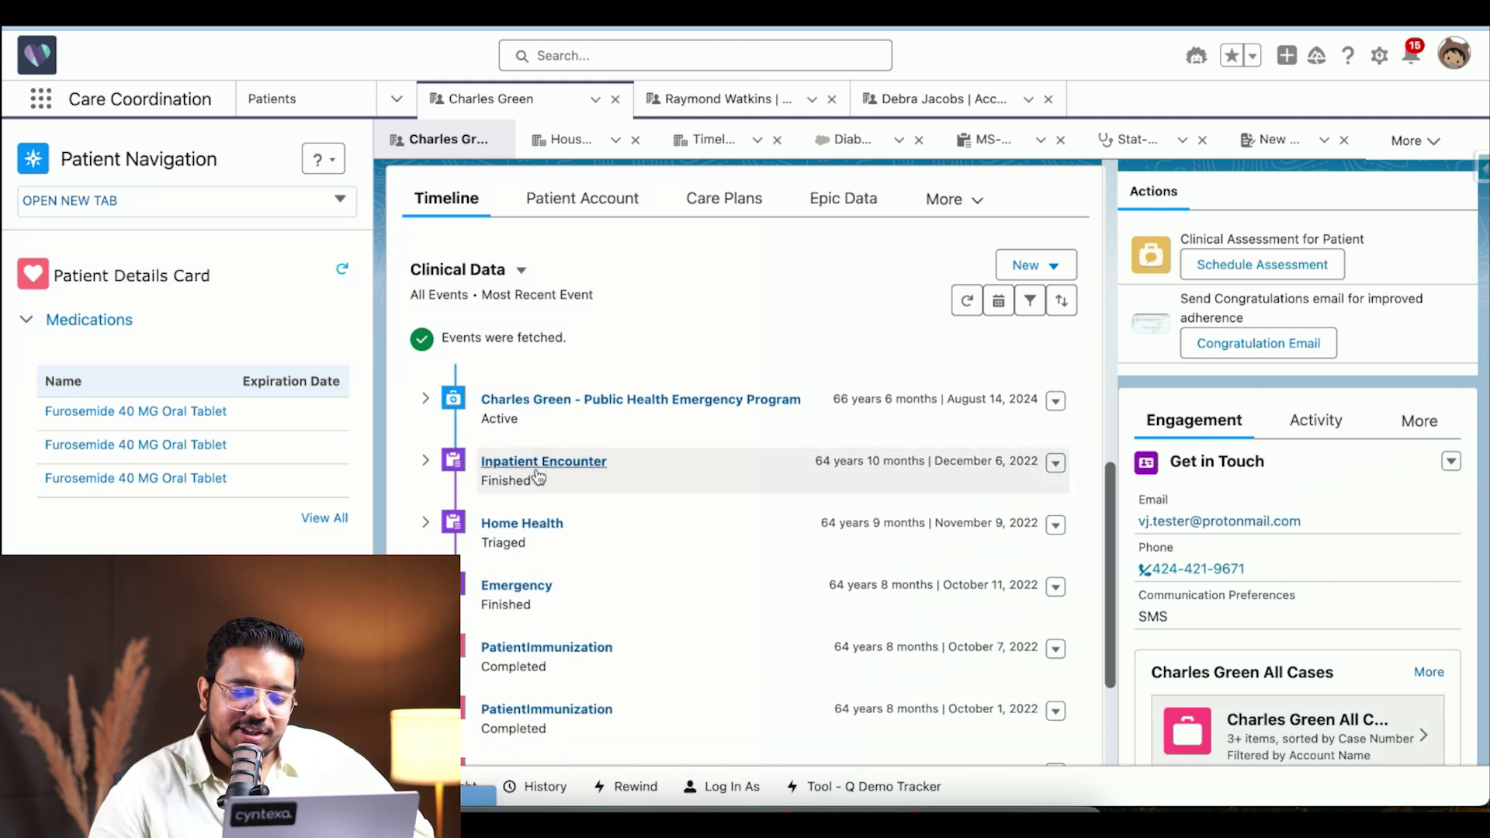
scroll(534, 474, "down", 1)
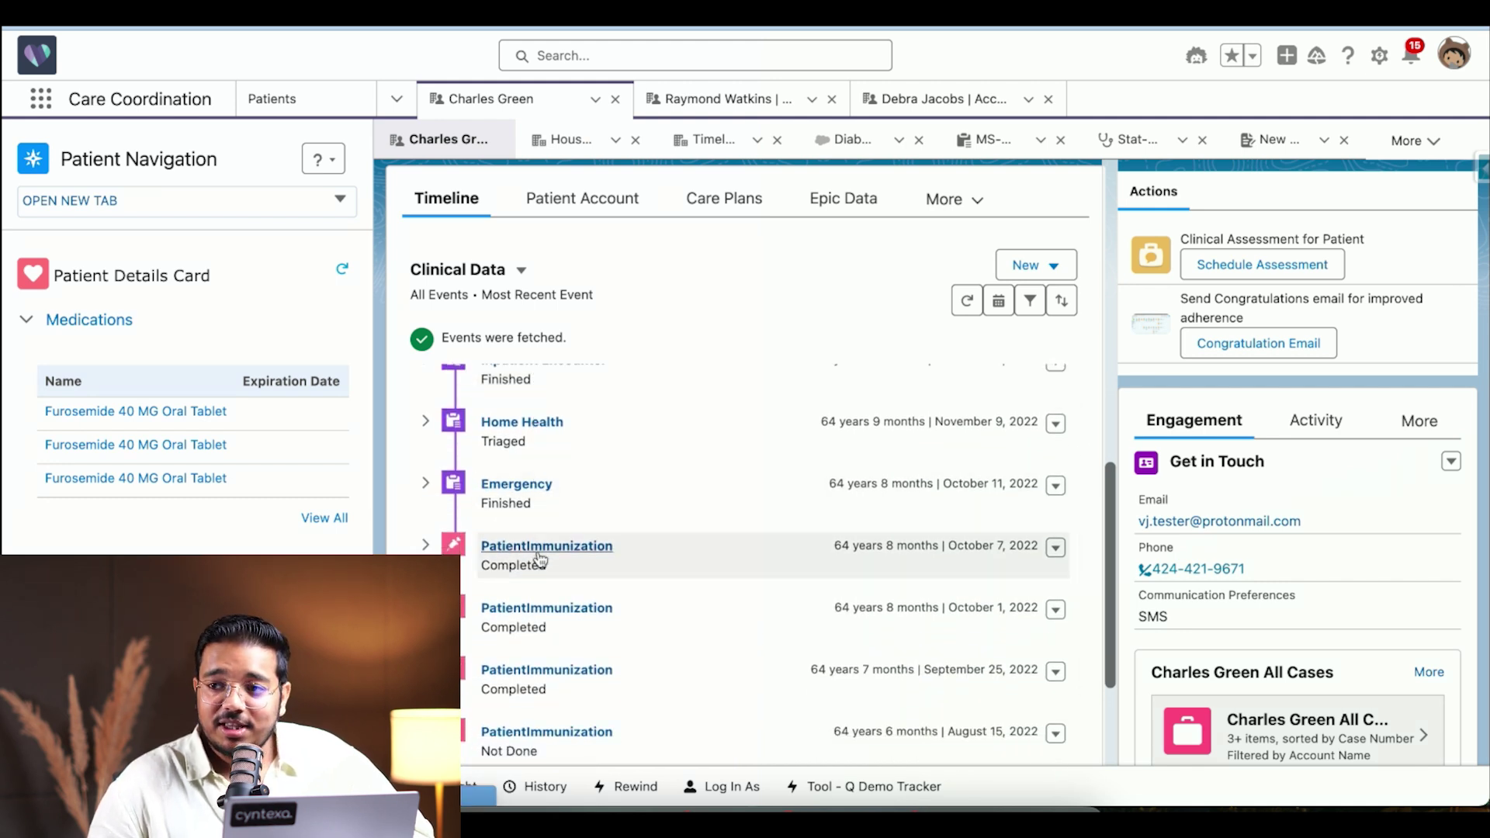
scroll(541, 557, "down", 4)
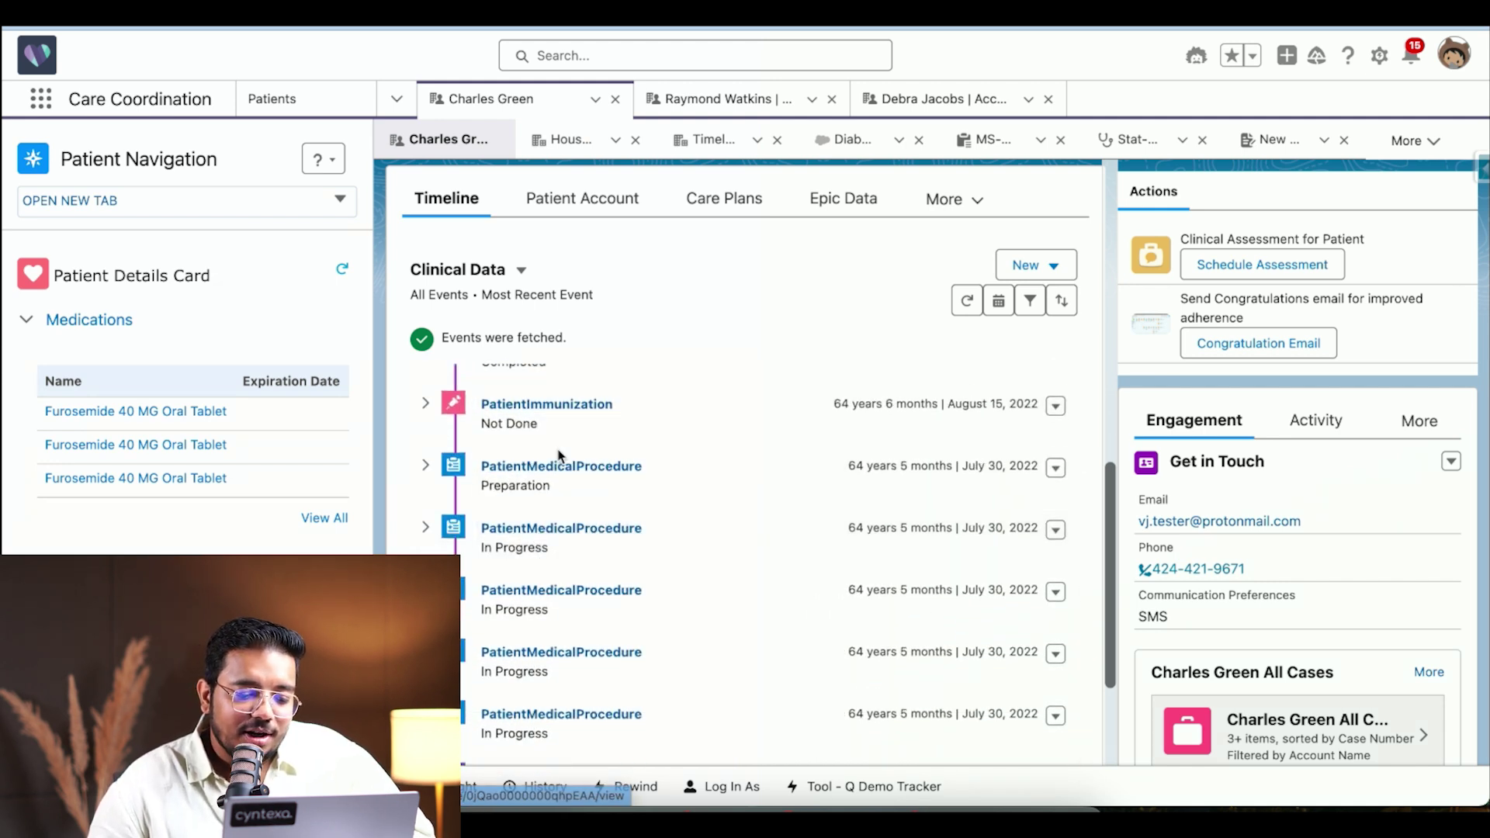
scroll(575, 468, "down", 4)
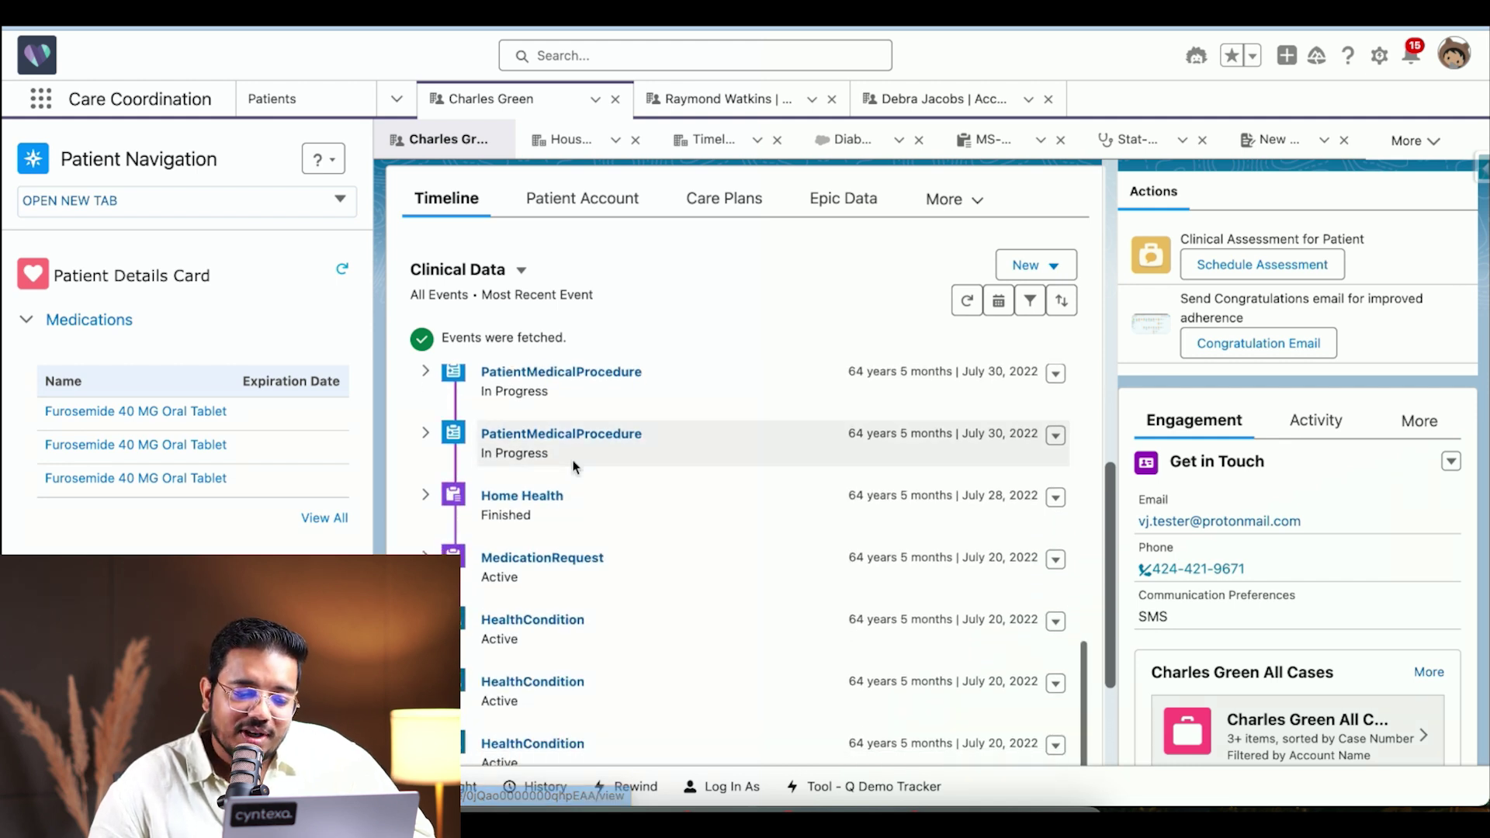
left_click(517, 272)
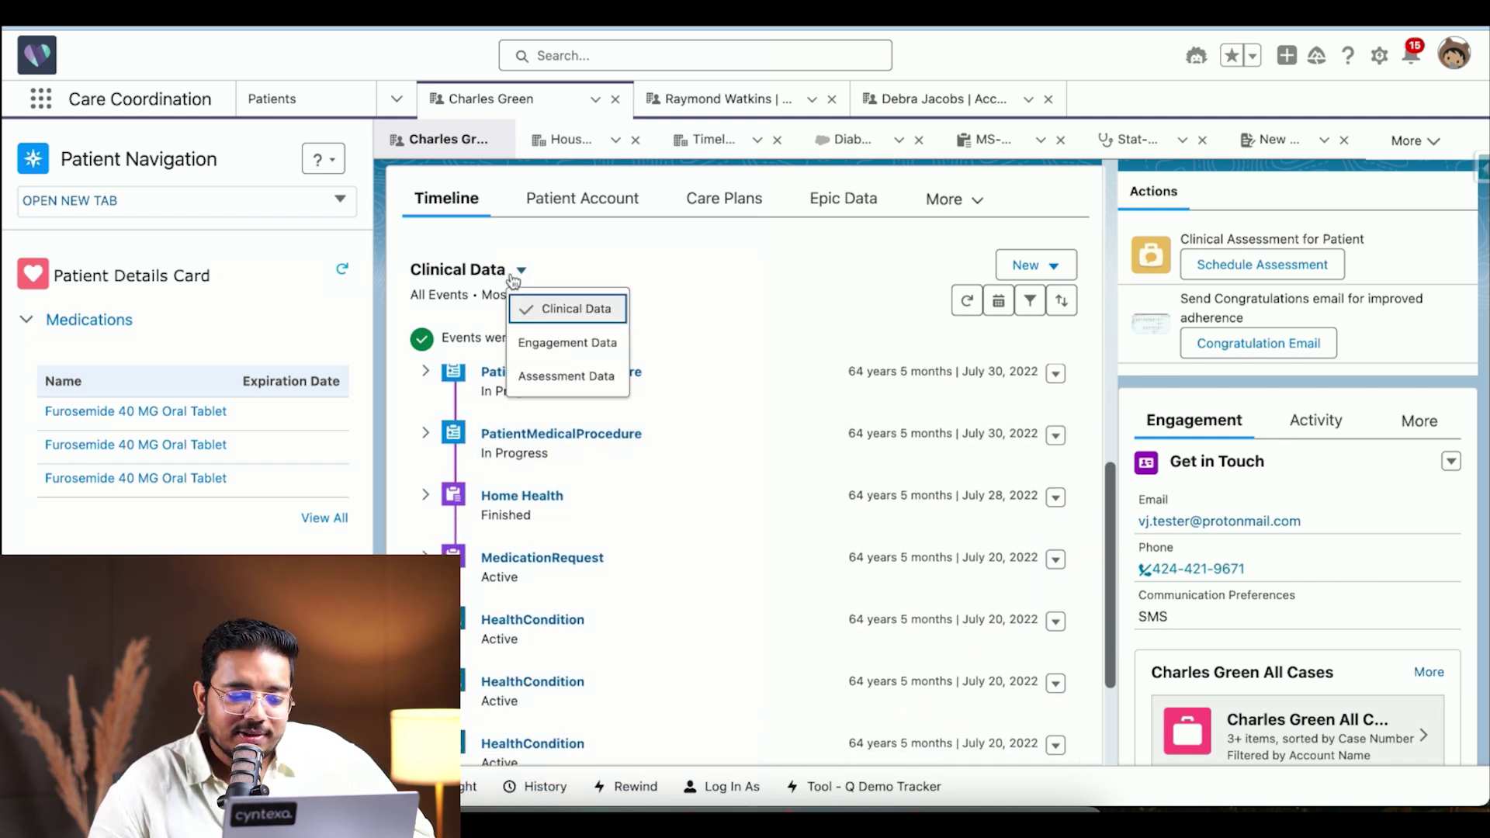
- Switch the timeline to Engagement Data, review its Care Plan and ServiceAppointment events, then open the view dropdown
left_click(558, 342)
scroll(683, 558, "down", 5)
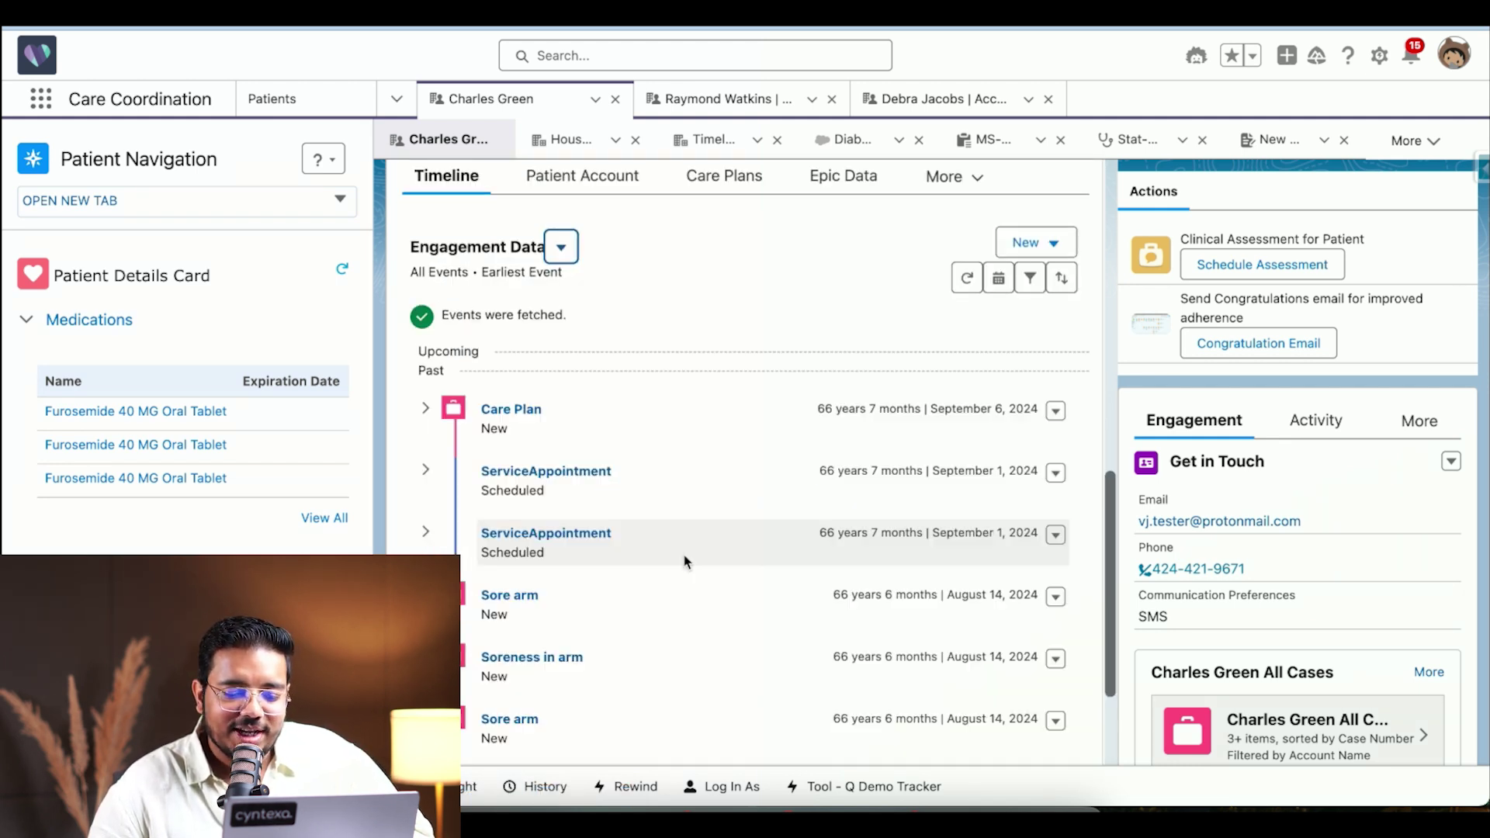
scroll(684, 561, "down", 1)
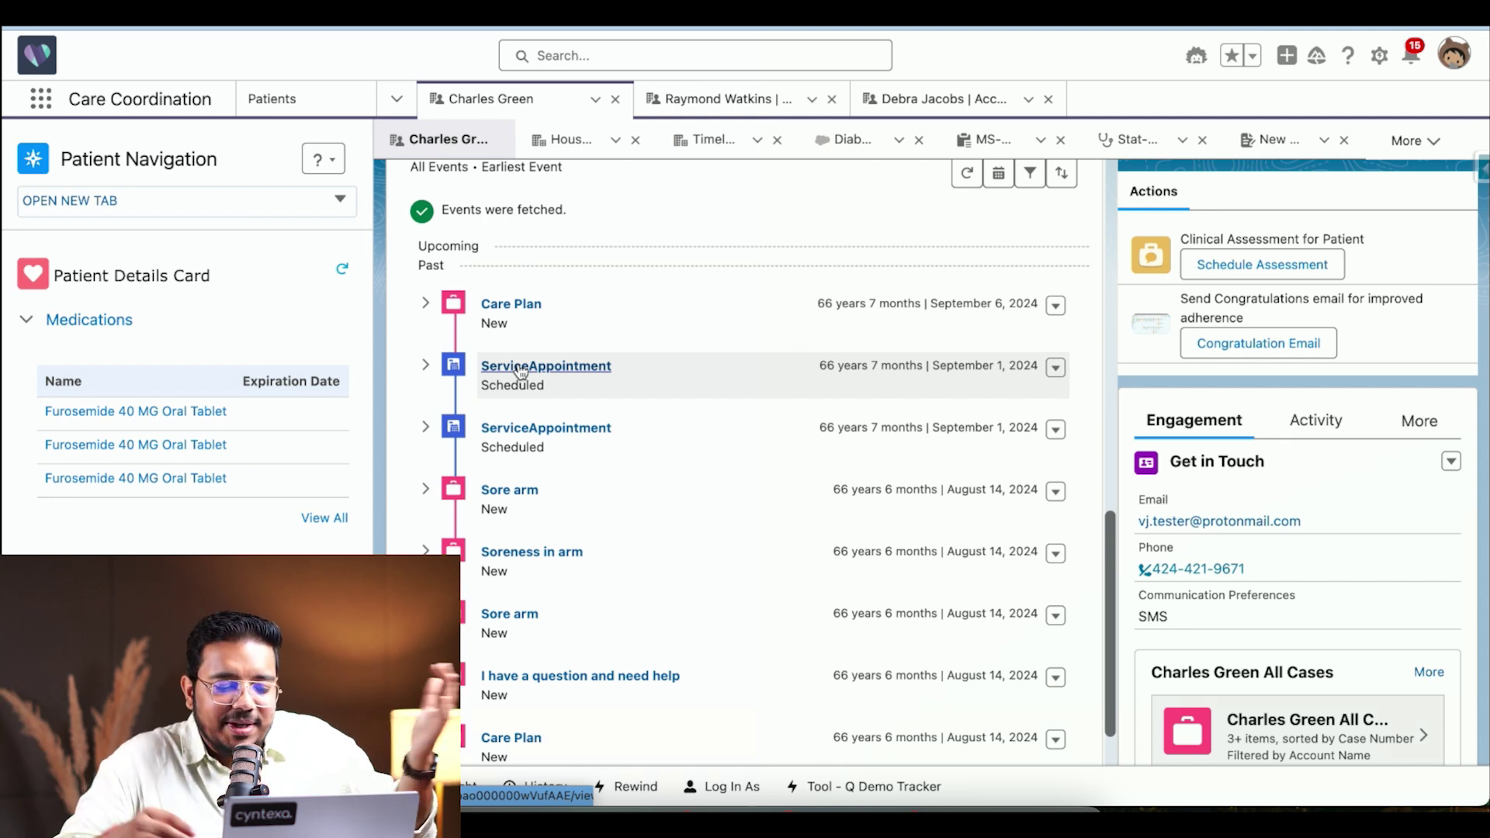
scroll(520, 371, "down", 5)
scroll(520, 371, "up", 15)
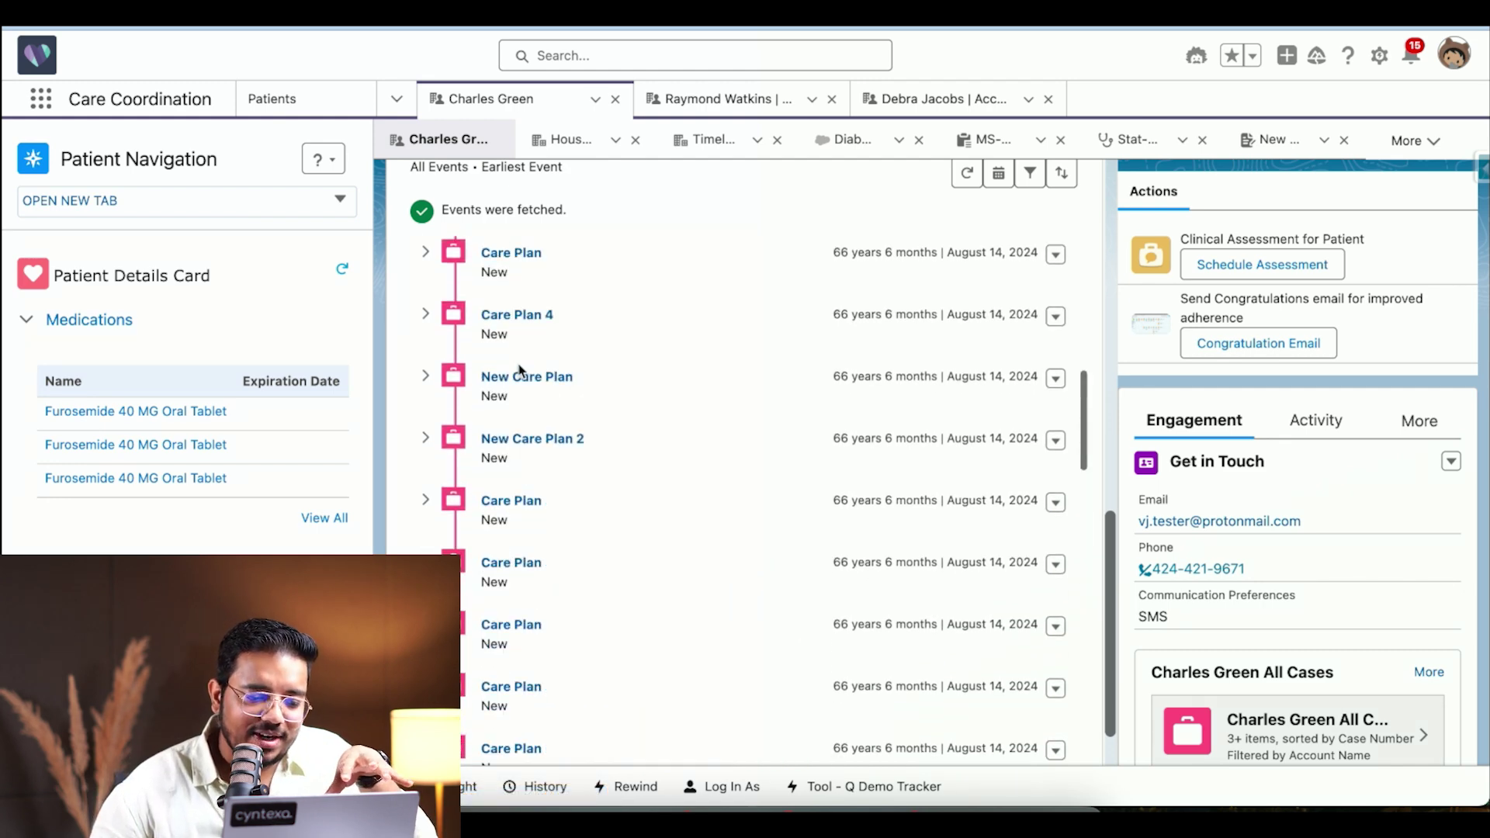
scroll(509, 358, "up", 5)
scroll(492, 467, "down", 5)
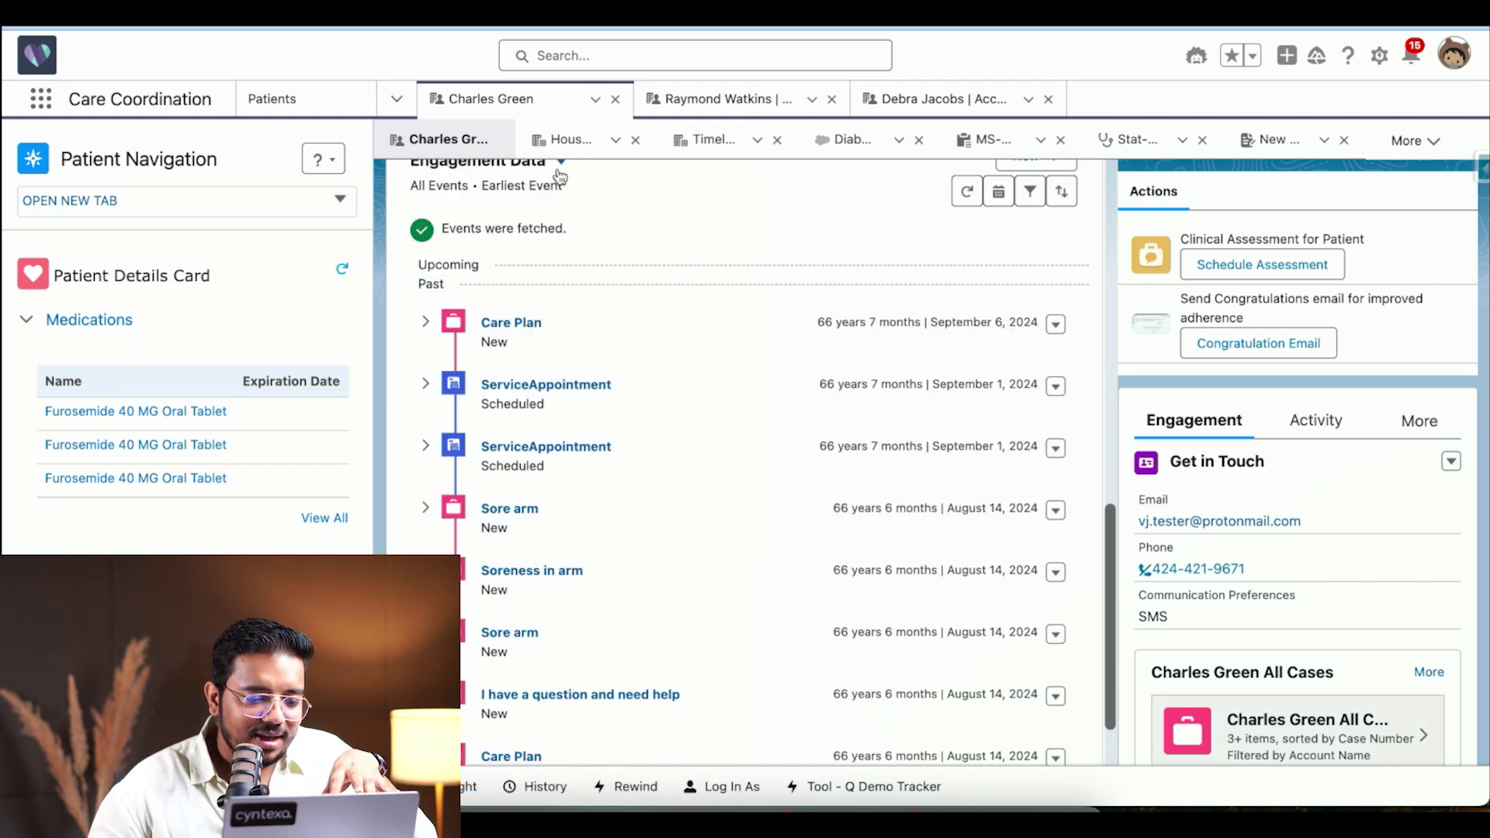
left_click(560, 163)
- Show Assessment Data events in the timeline, then return to the Intelligent Appointment scheduler
left_click(606, 277)
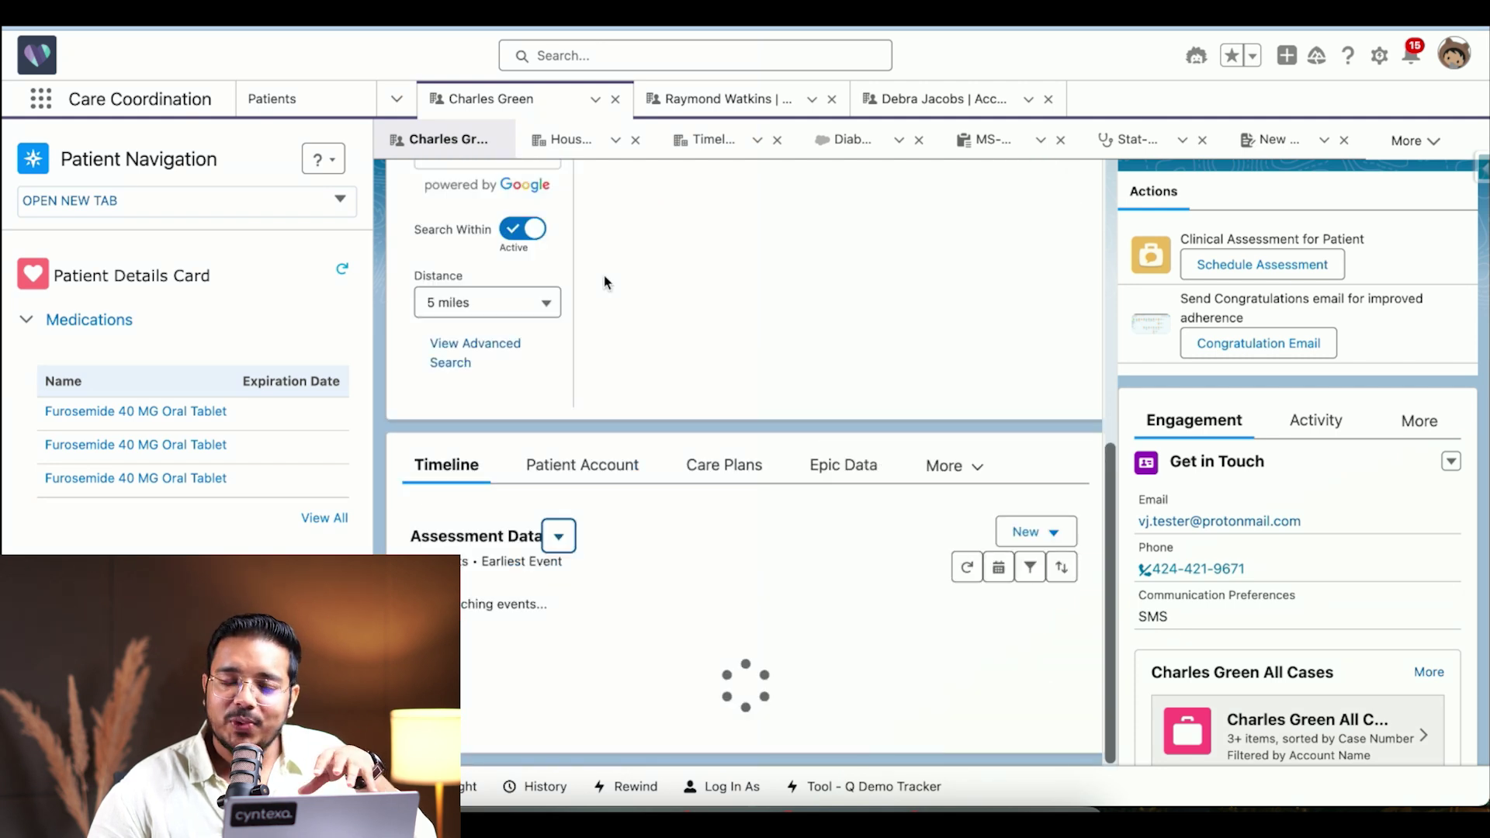
scroll(605, 281, "down", 5)
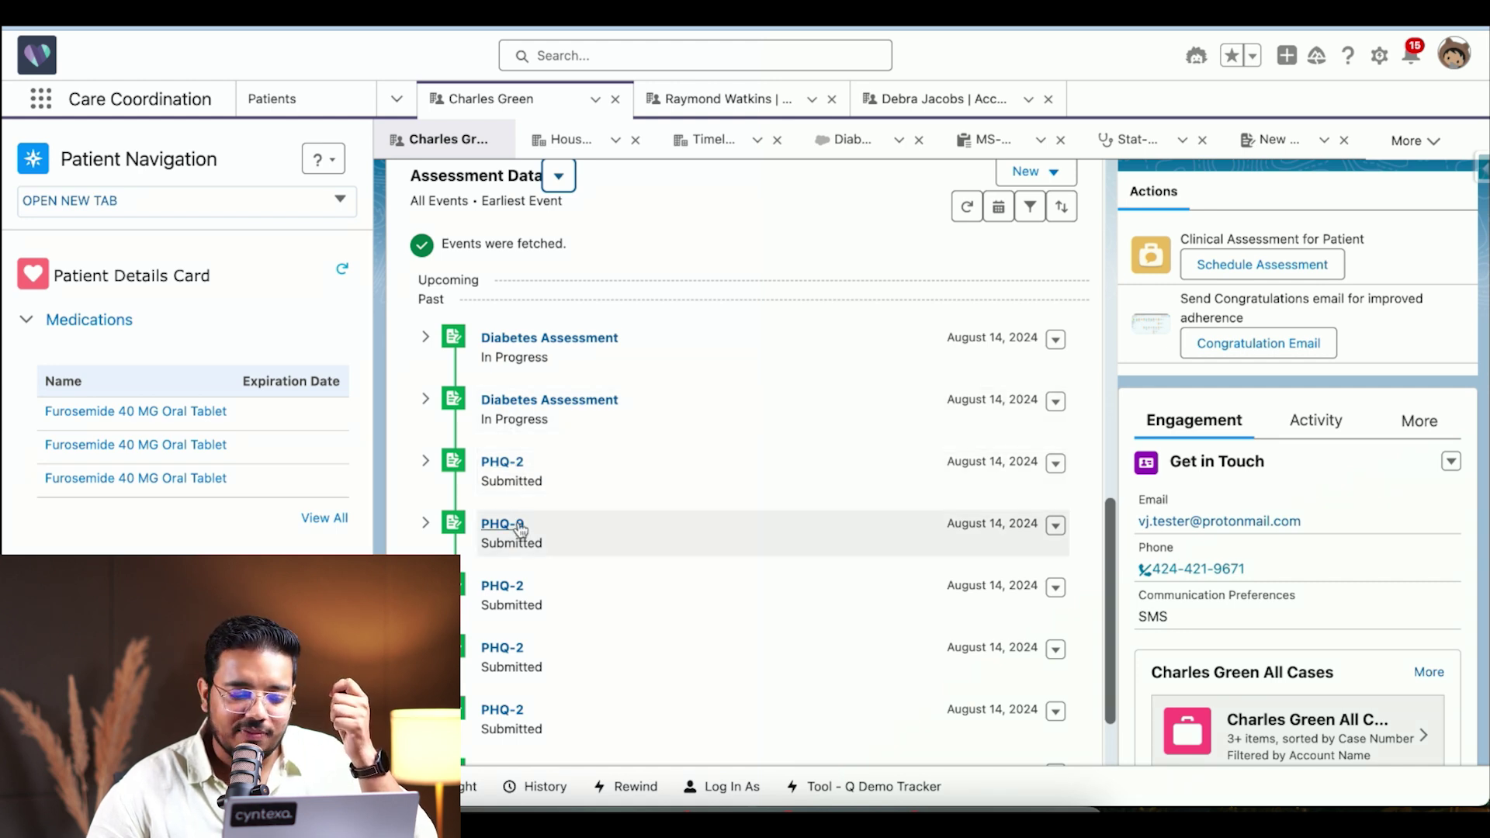
scroll(518, 575, "down", 1)
scroll(514, 578, "up", 1)
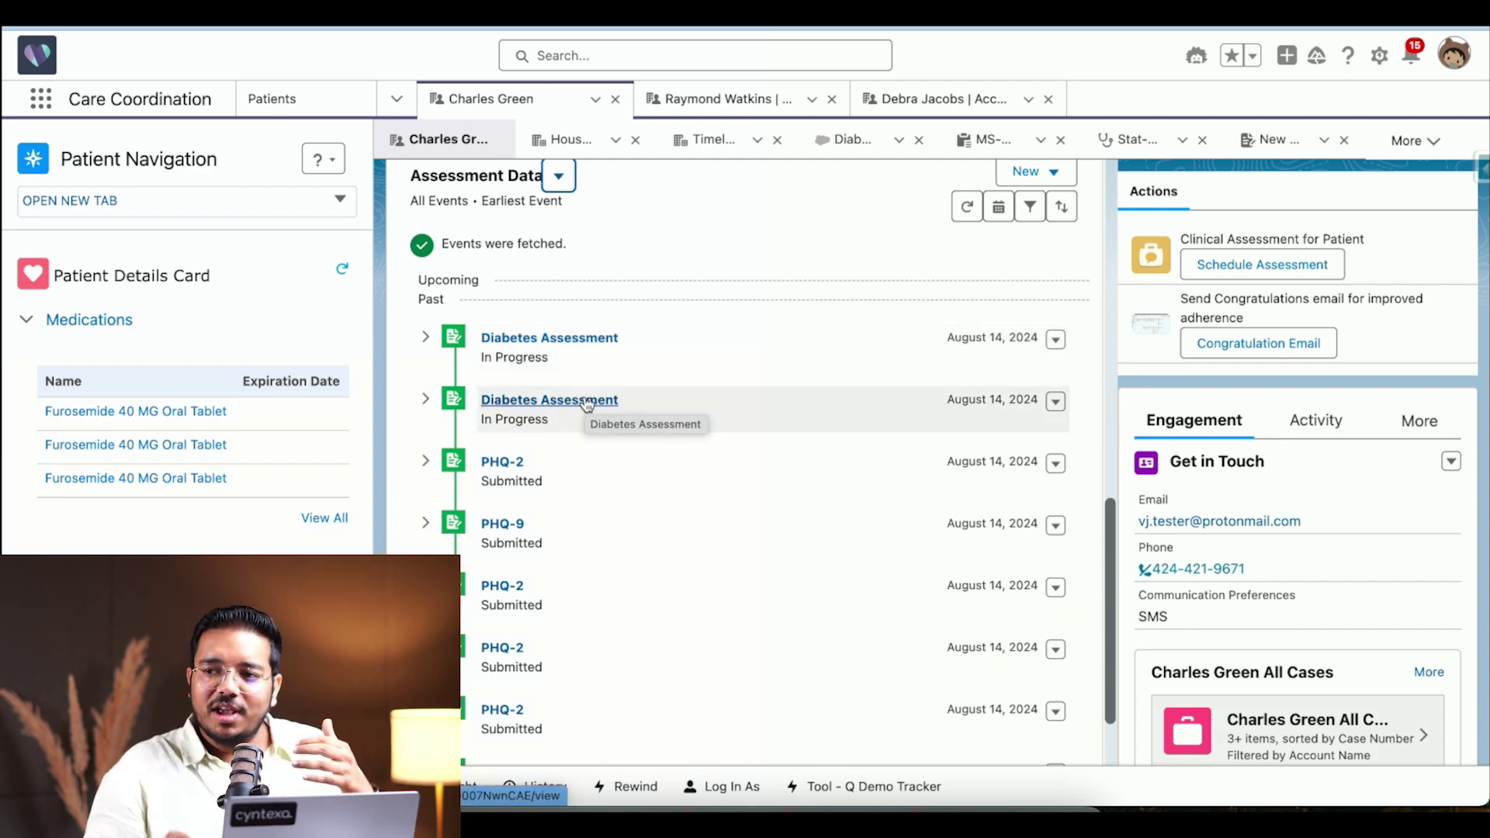
left_click(588, 400)
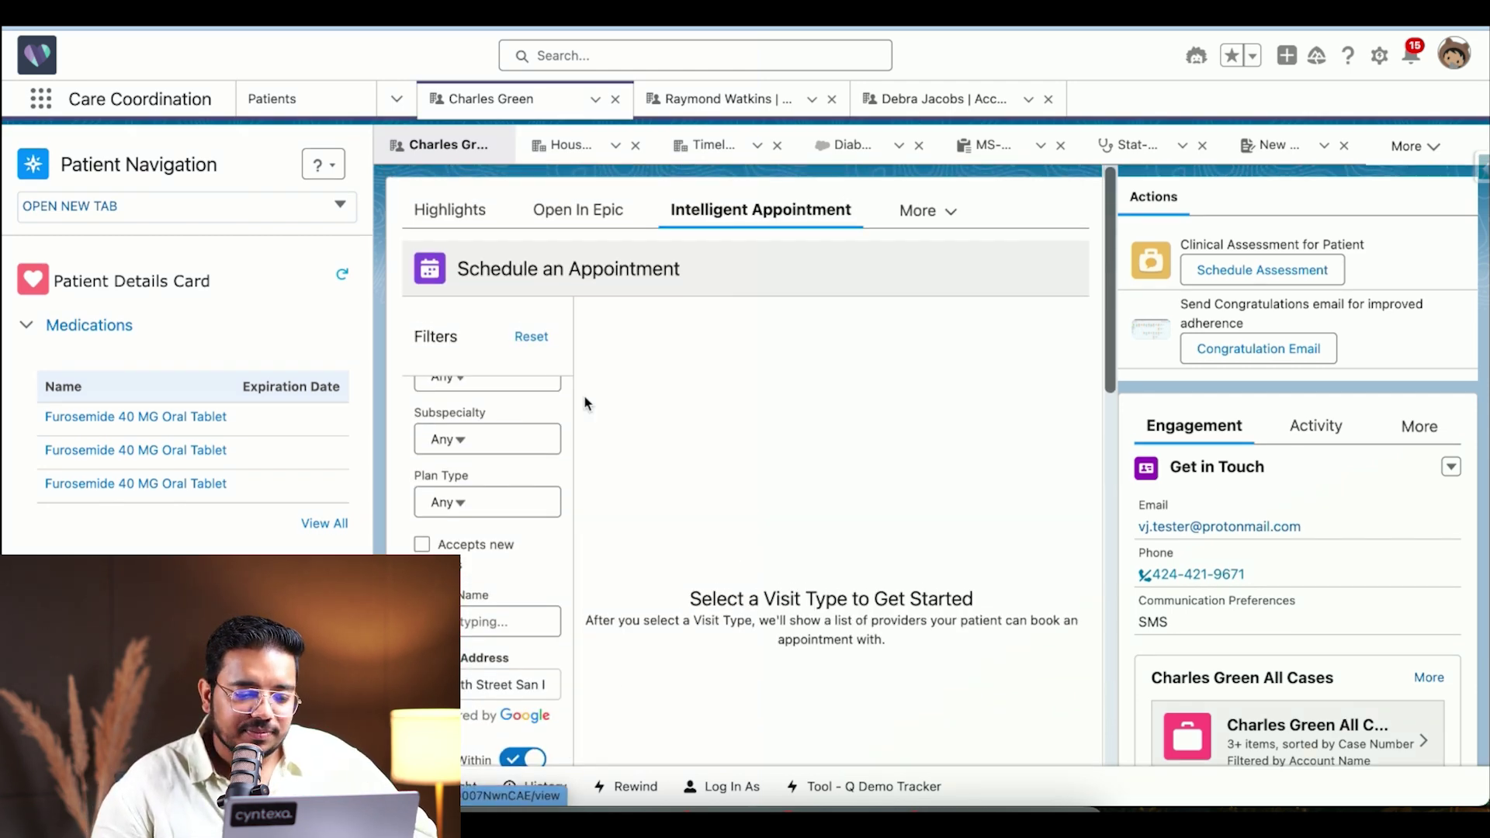
- View the Household map with three households, the Anxiety Care Plan team and two related accounts
left_click(564, 148)
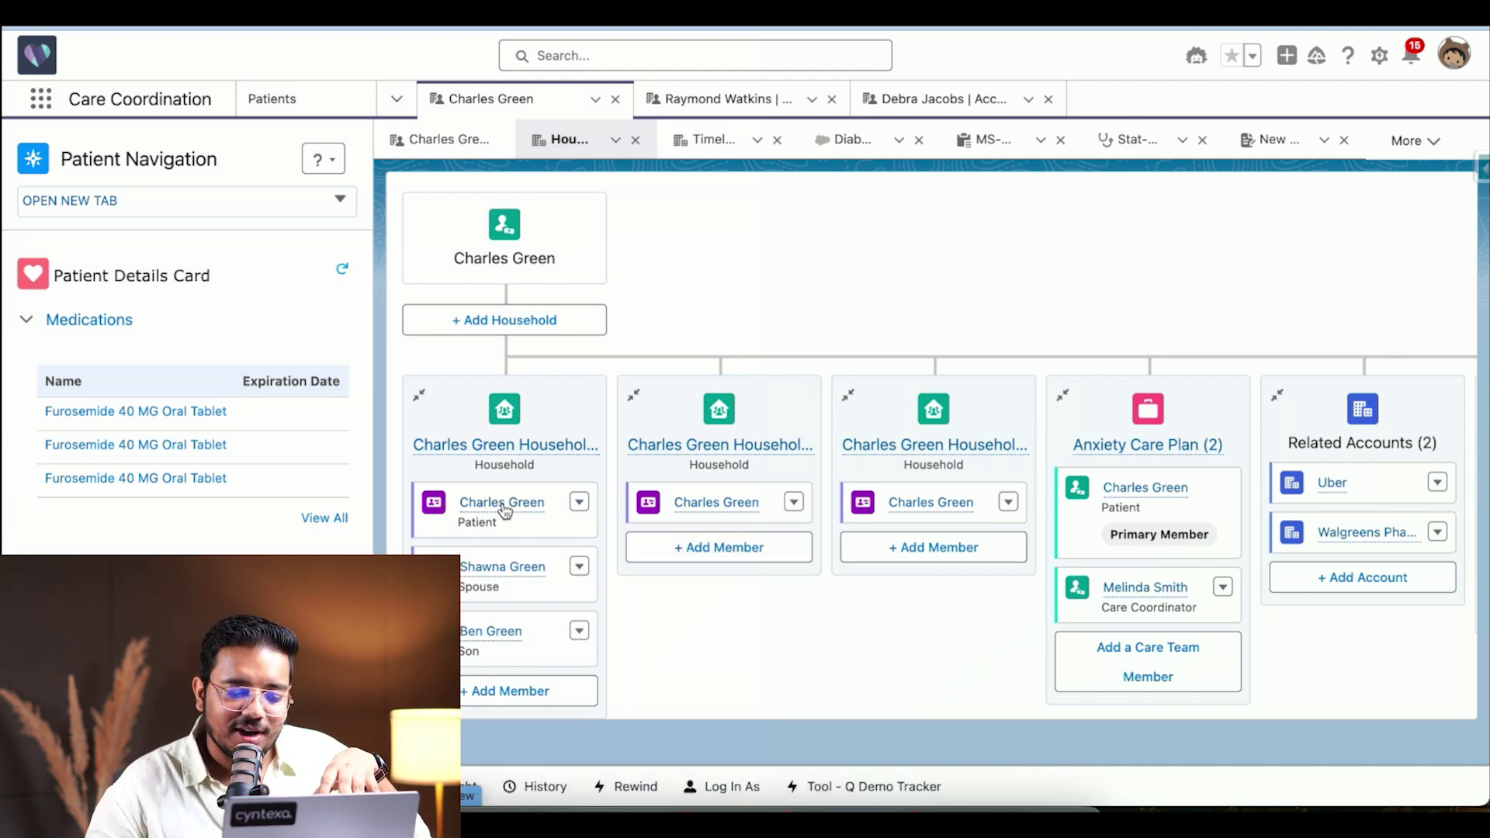
- Show the Timeline subtab covering 30 days from Aug 23, 2024
mouse_move(498, 576)
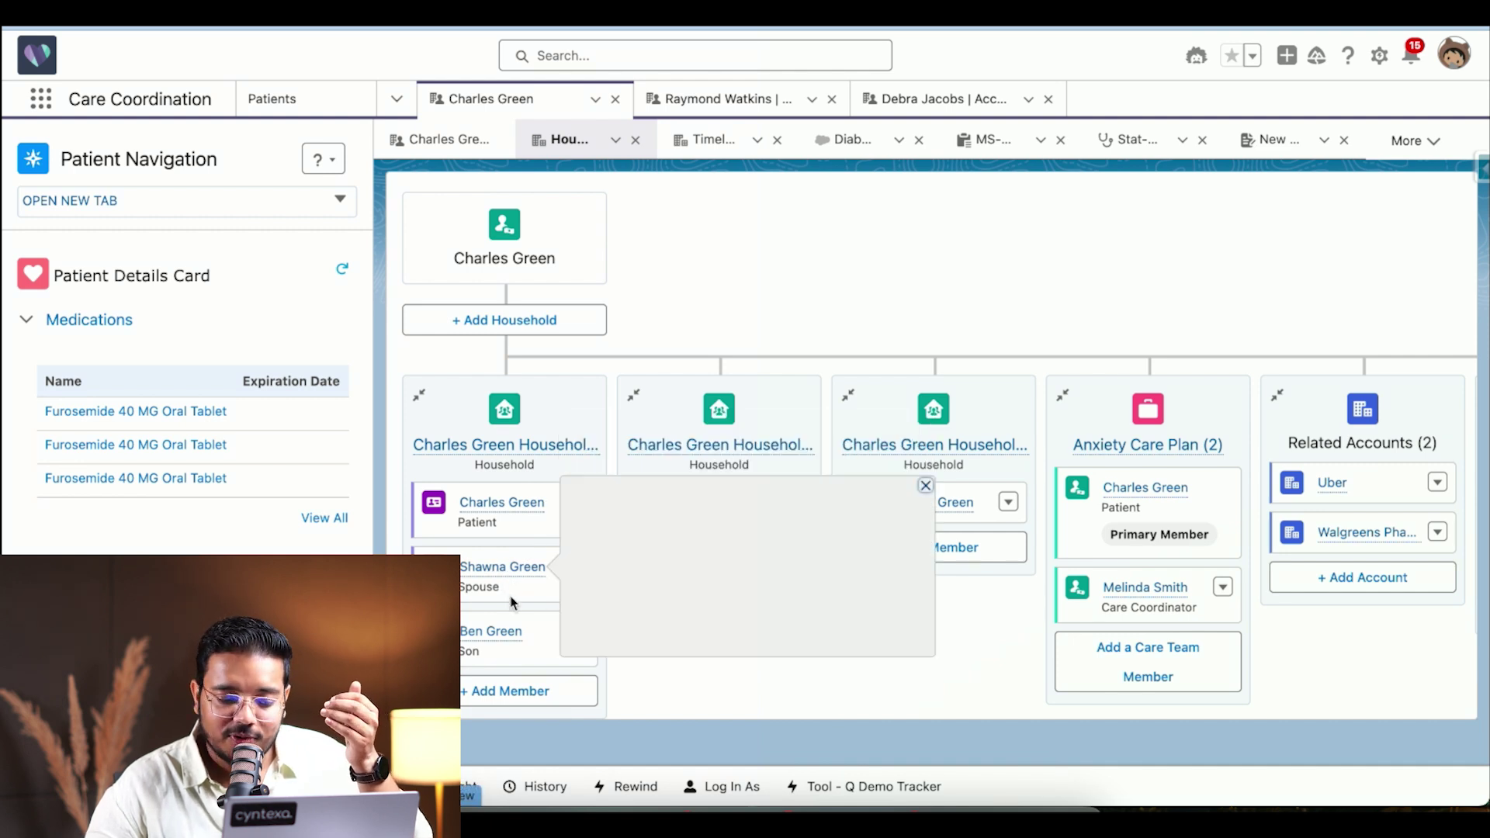
mouse_move(527, 644)
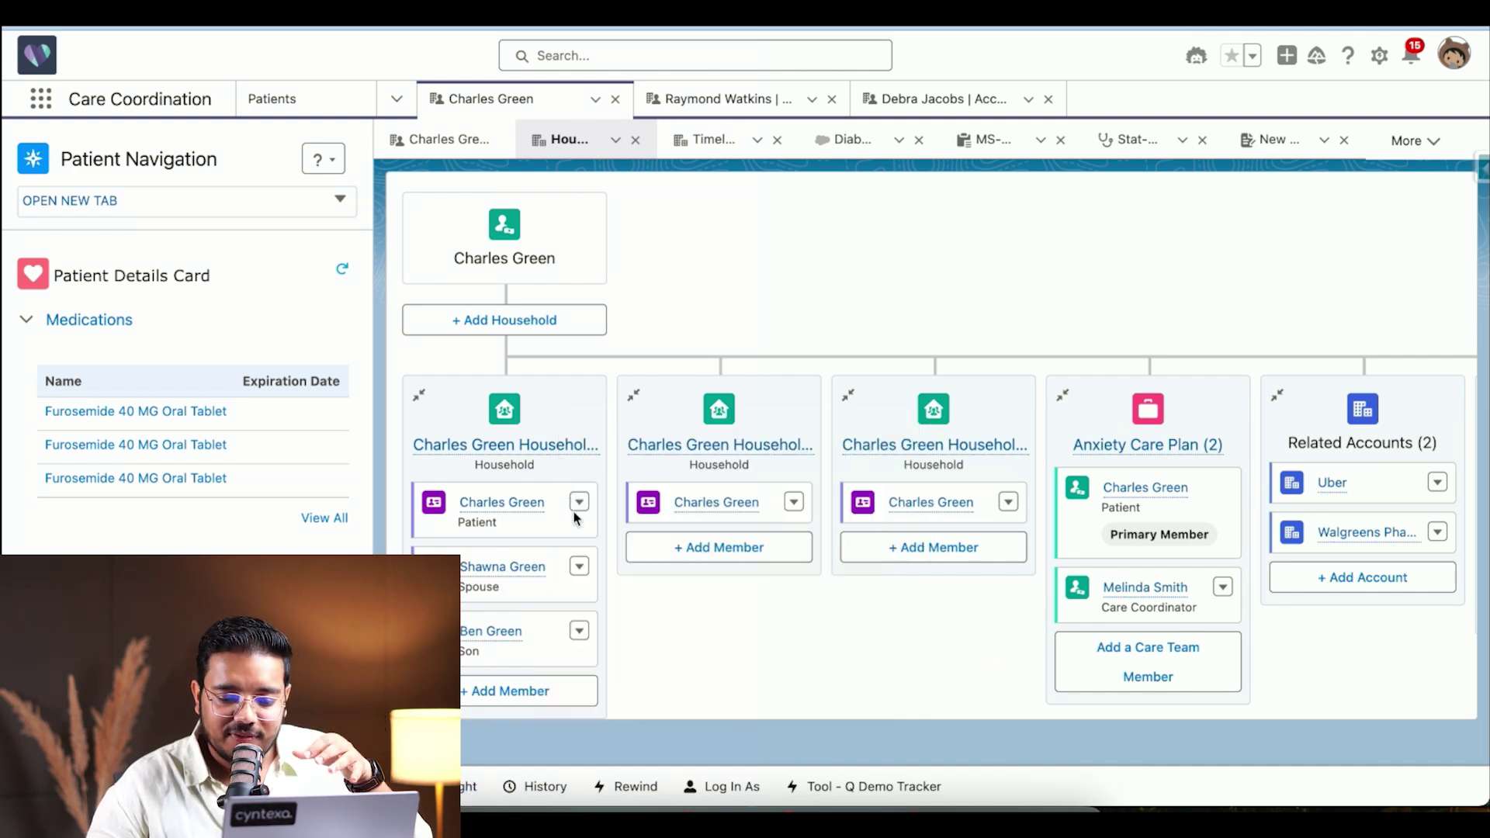
left_click(693, 144)
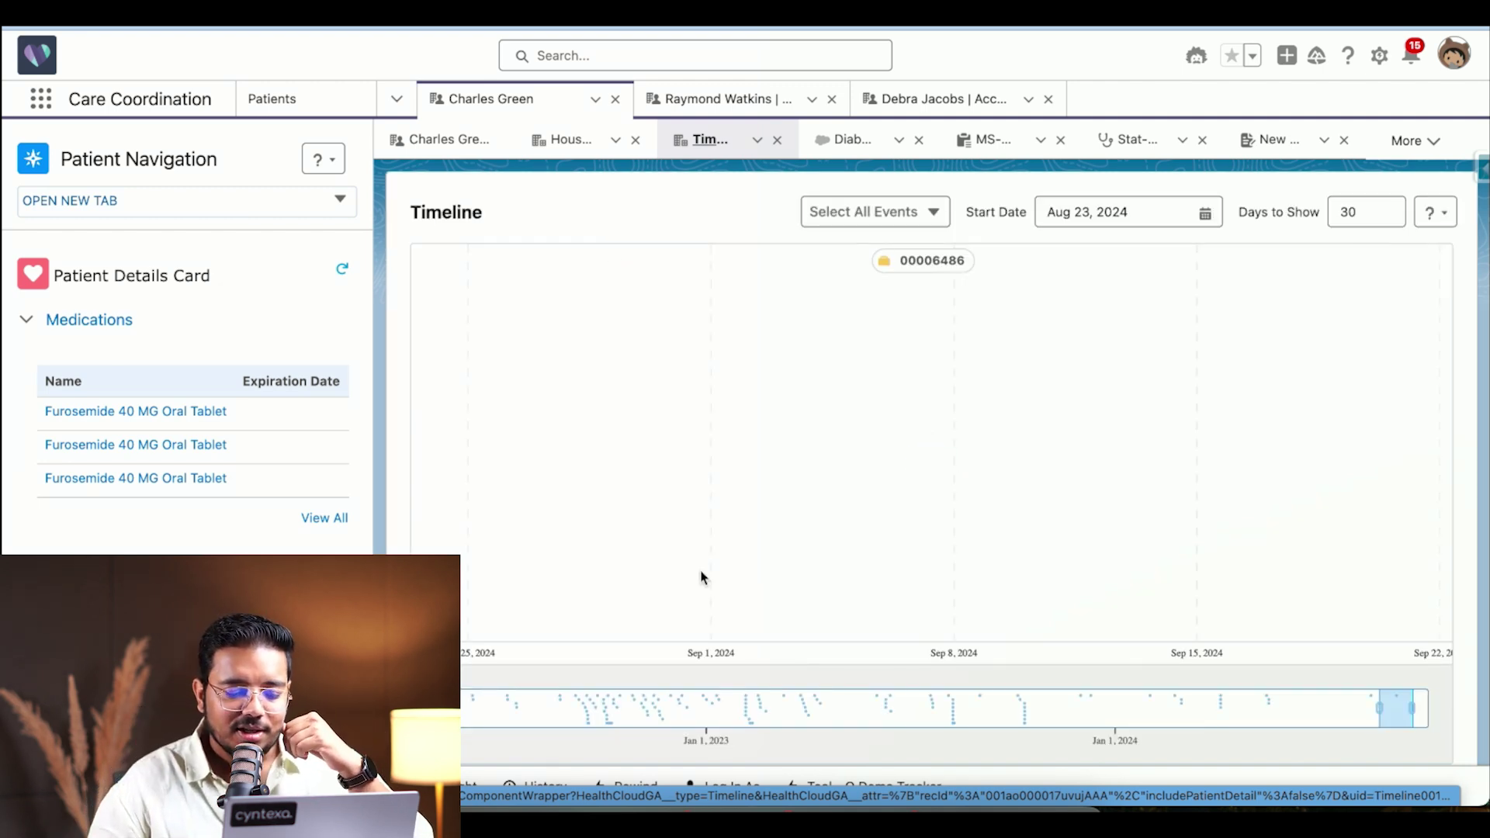
- Narrow the timeline to a 62-day window of 2022 events and shift it later
left_click_drag(575, 703, 654, 706)
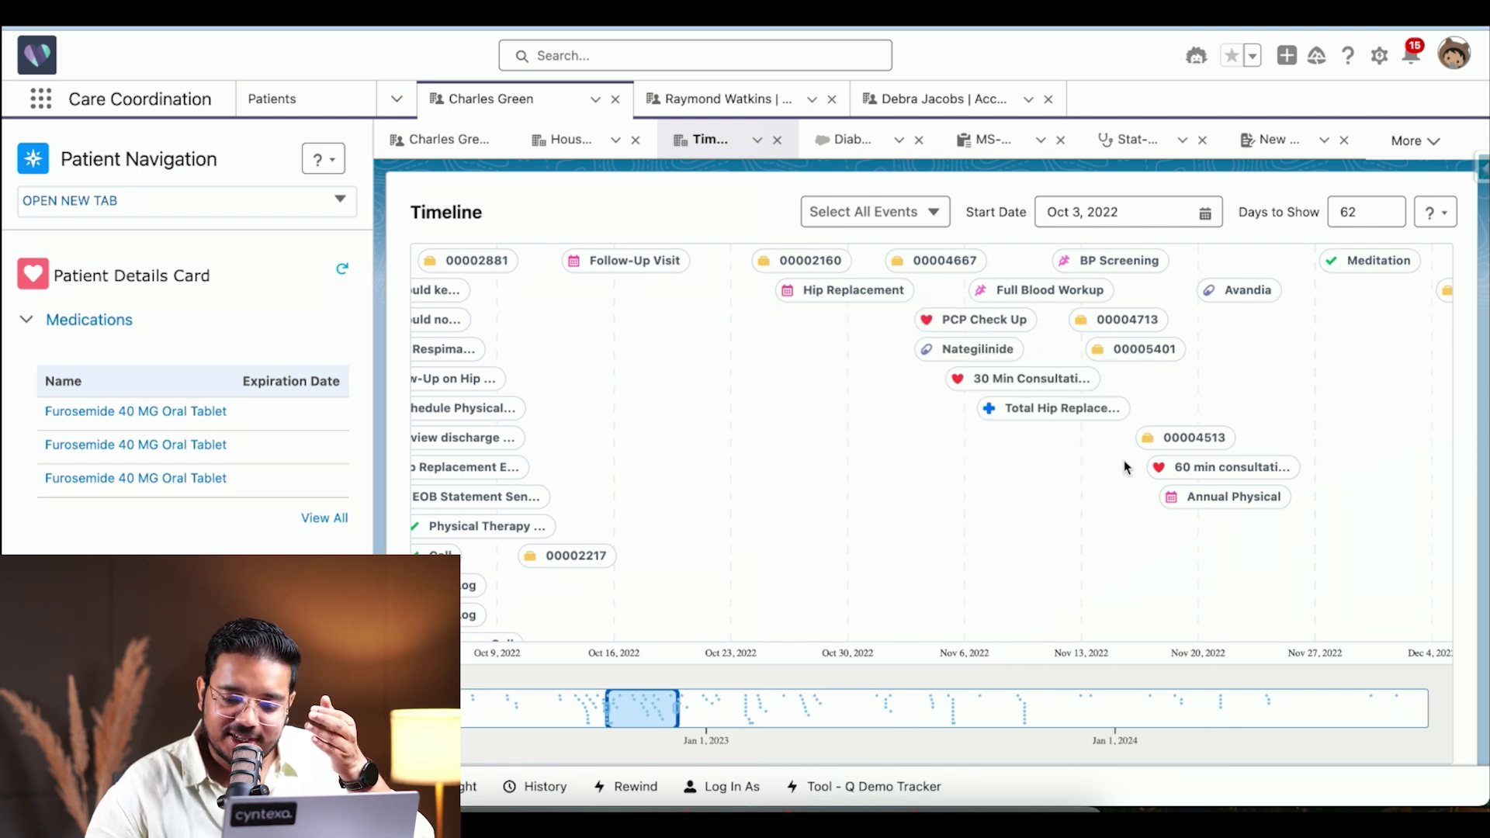
mouse_move(1213, 477)
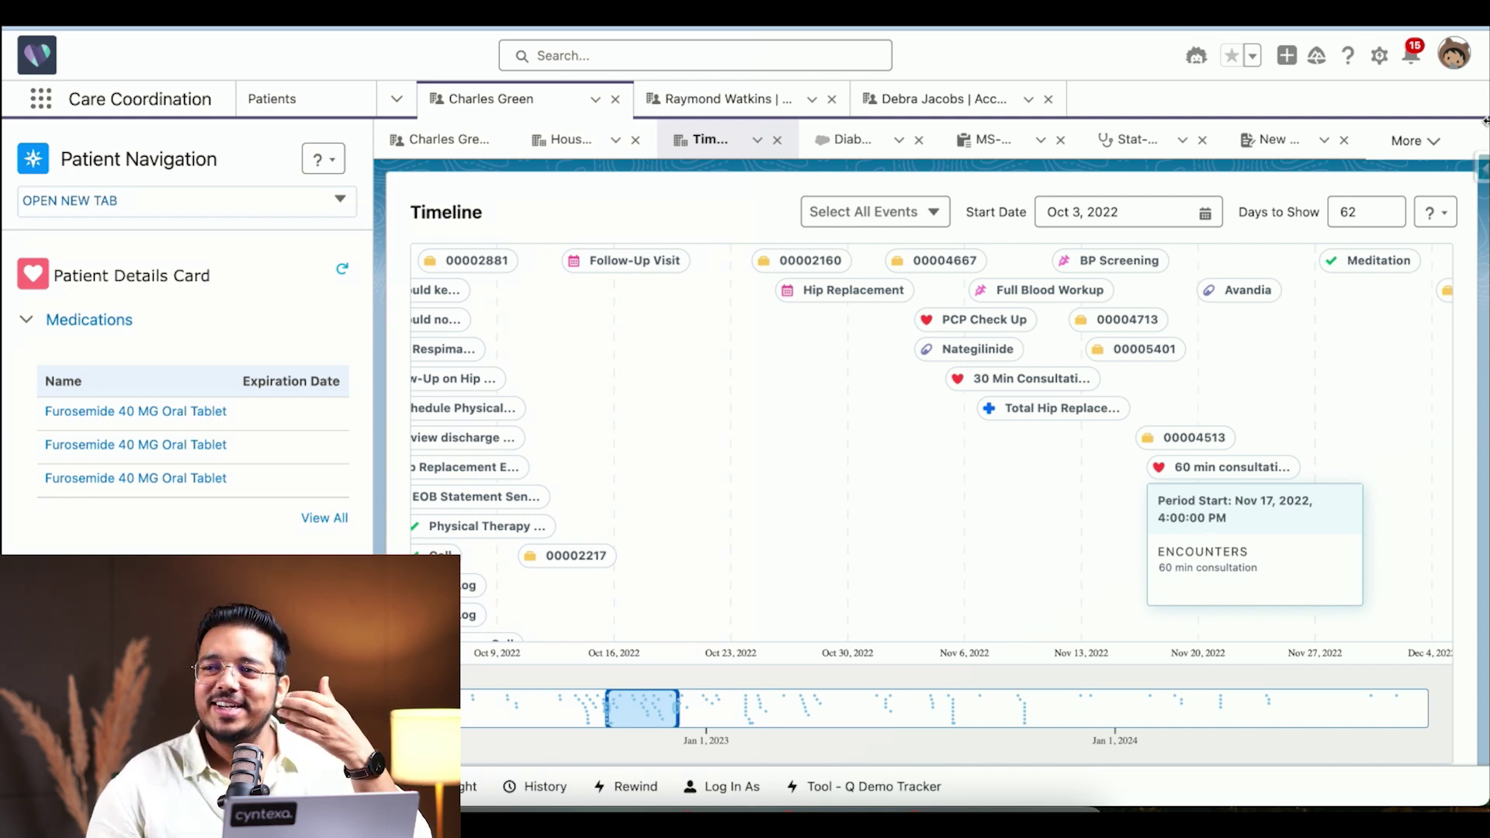
mouse_move(632, 715)
left_mouse_down()
mouse_move(693, 715)
mouse_move(663, 716)
left_mouse_up()
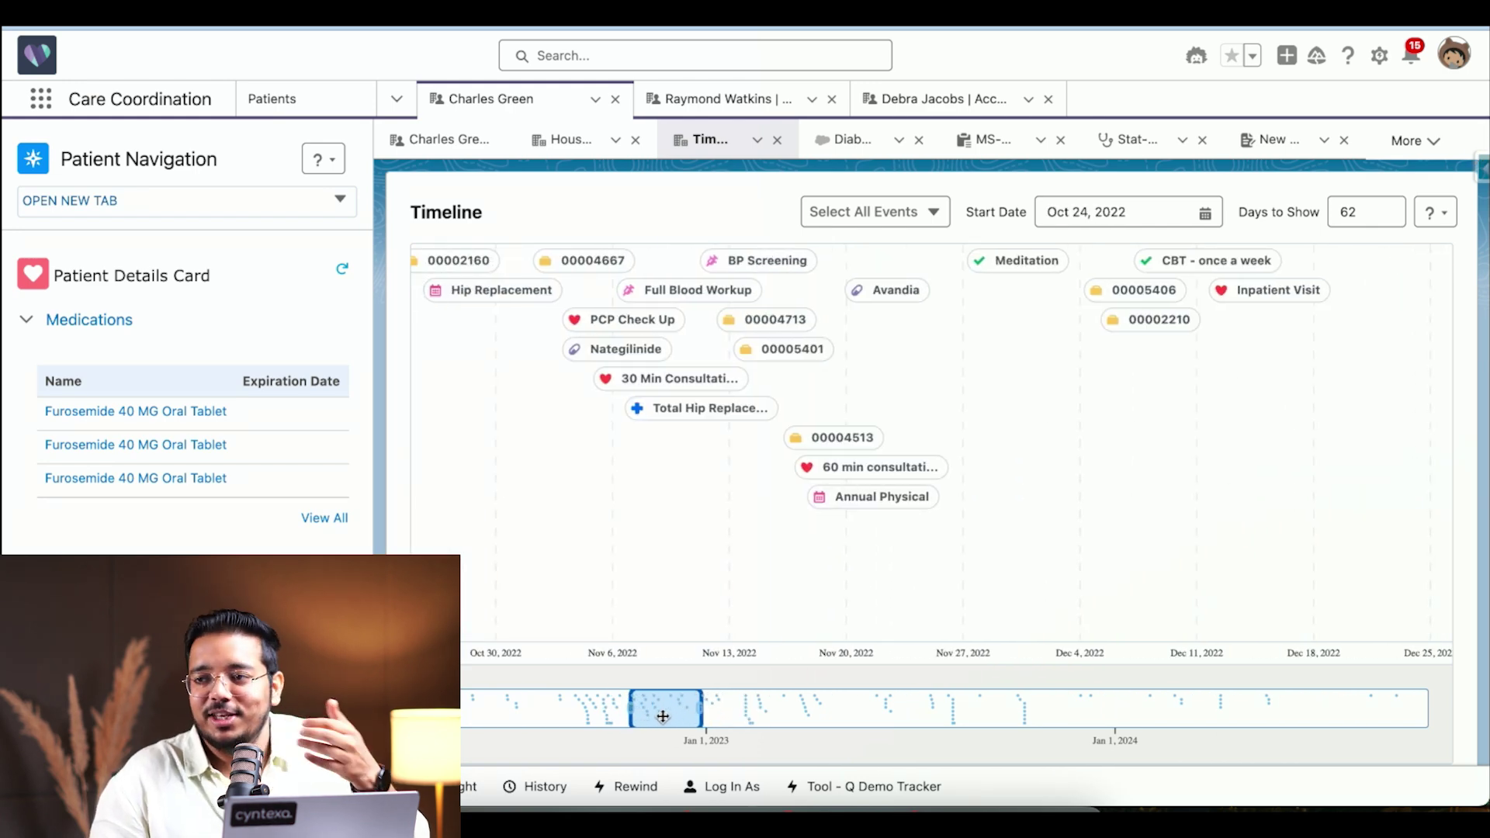
- Return to the patient's record highlights and open the Einstein assistant
left_click(440, 143)
left_click(451, 204)
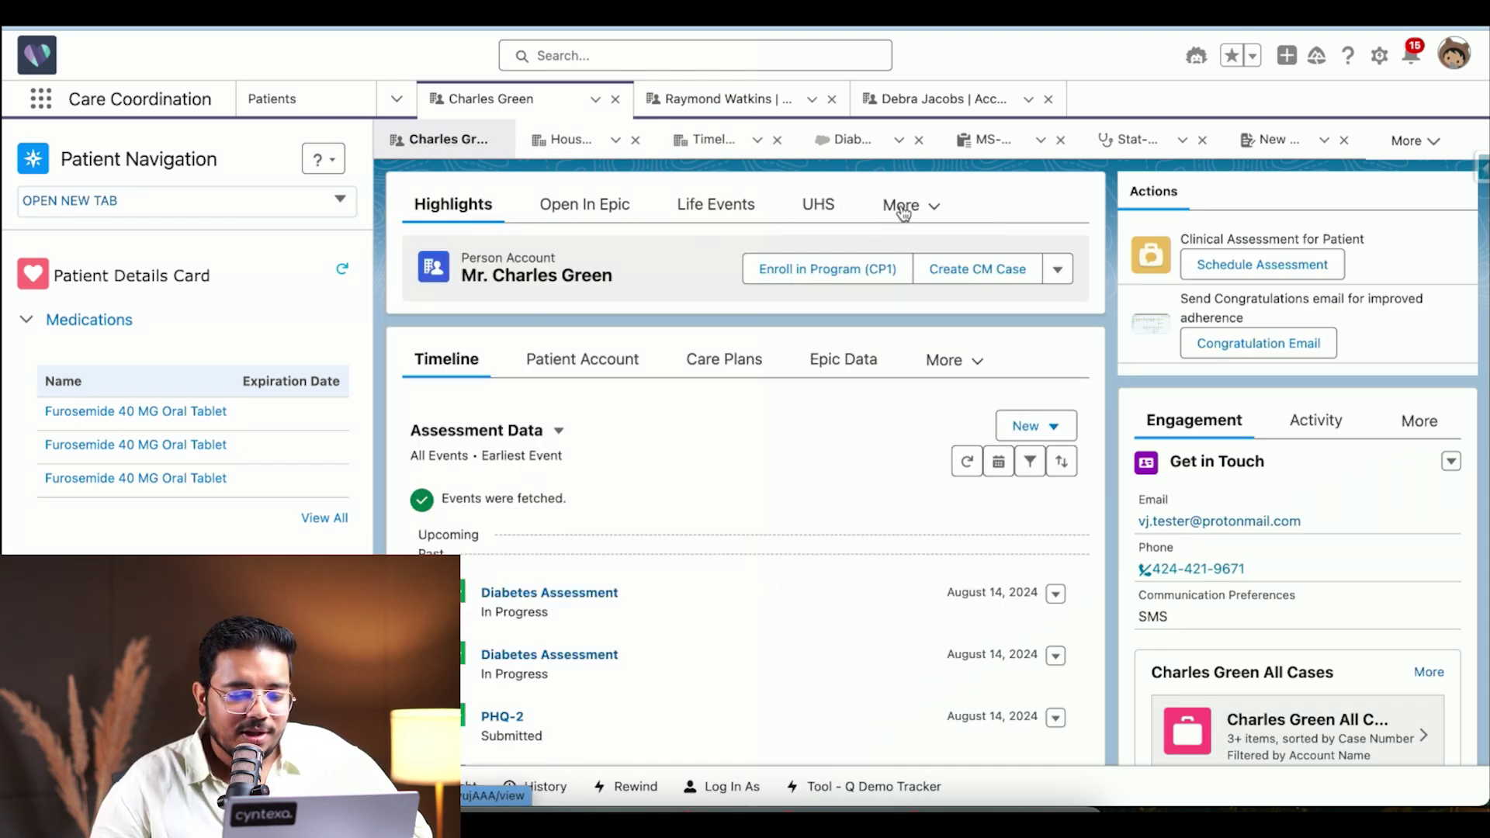
left_click(972, 362)
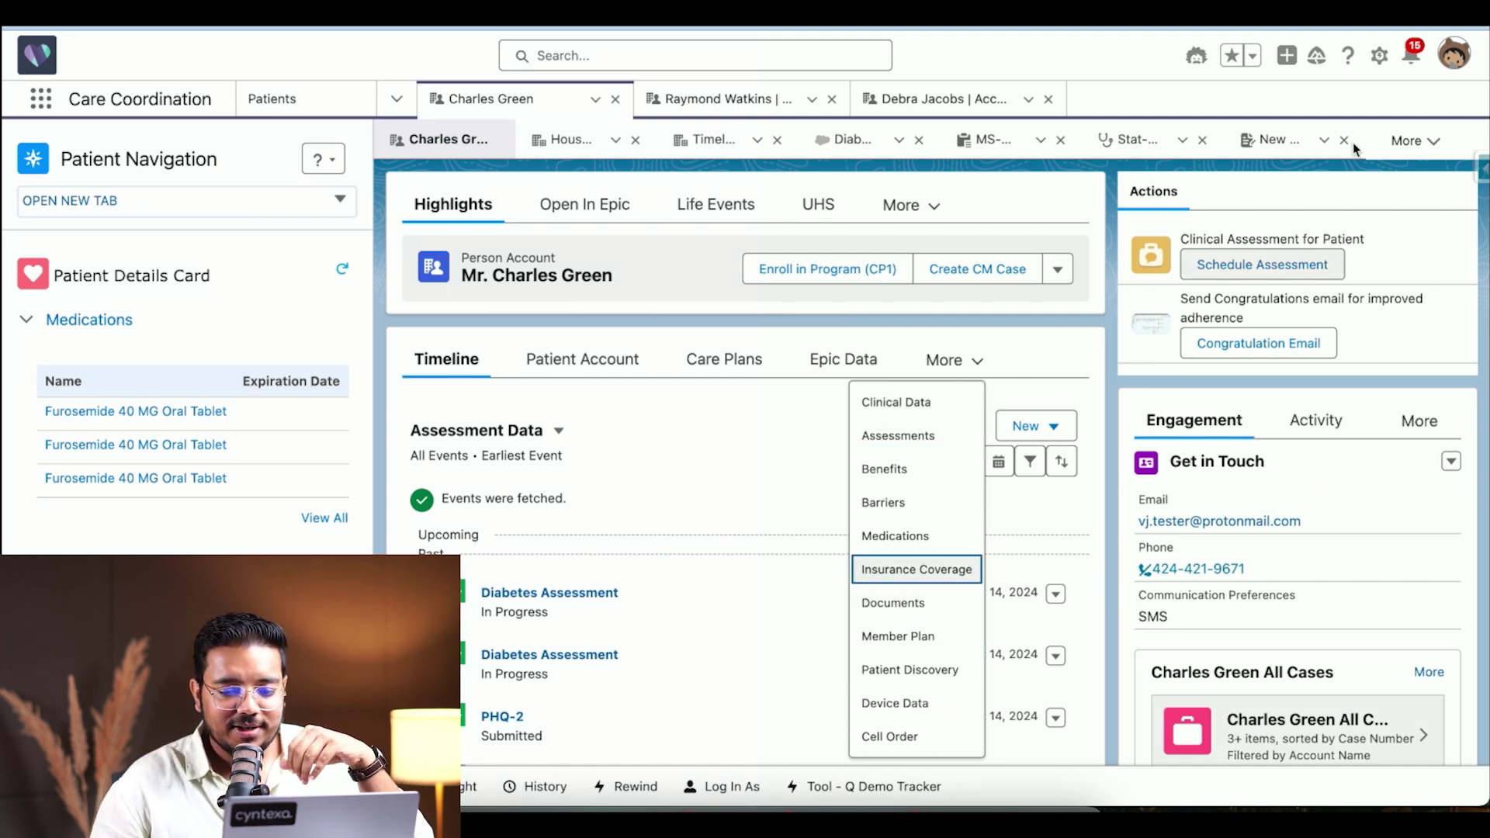
left_click(1196, 56)
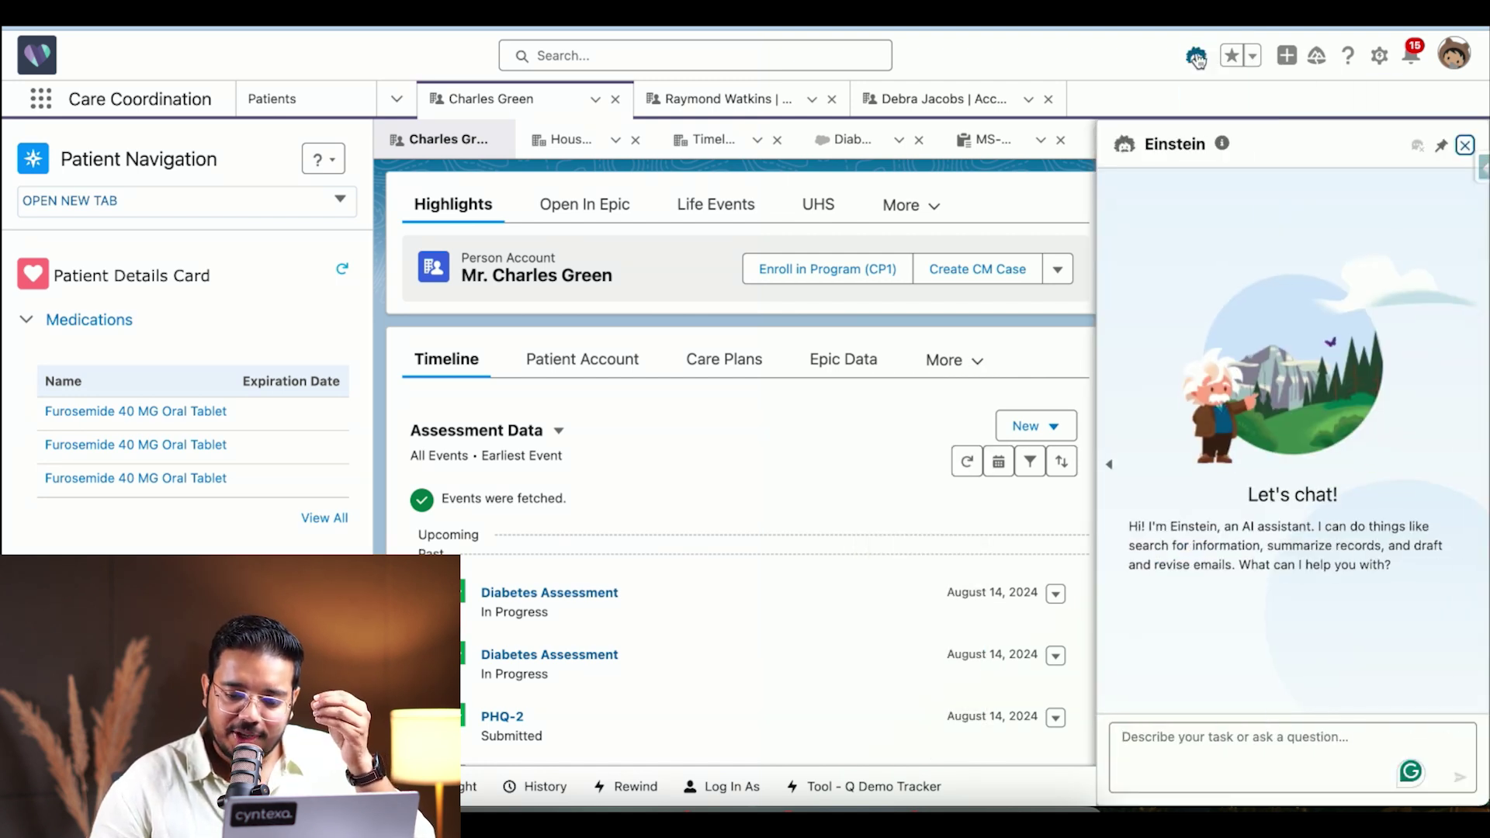
- Ask Einstein to 'Locate patient account' followed by the patient's name
left_click(1209, 770)
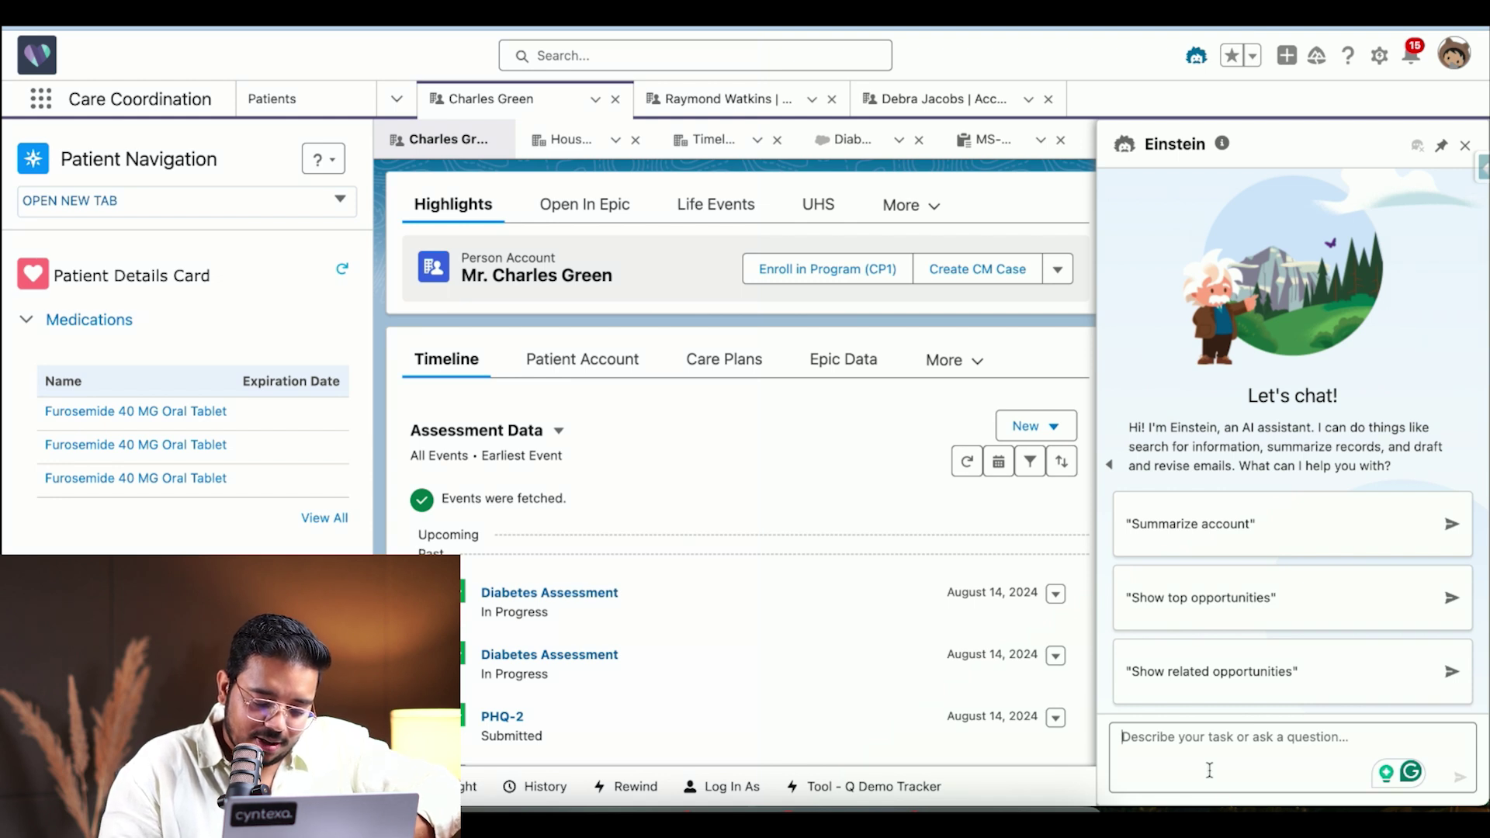
type("Locate ")
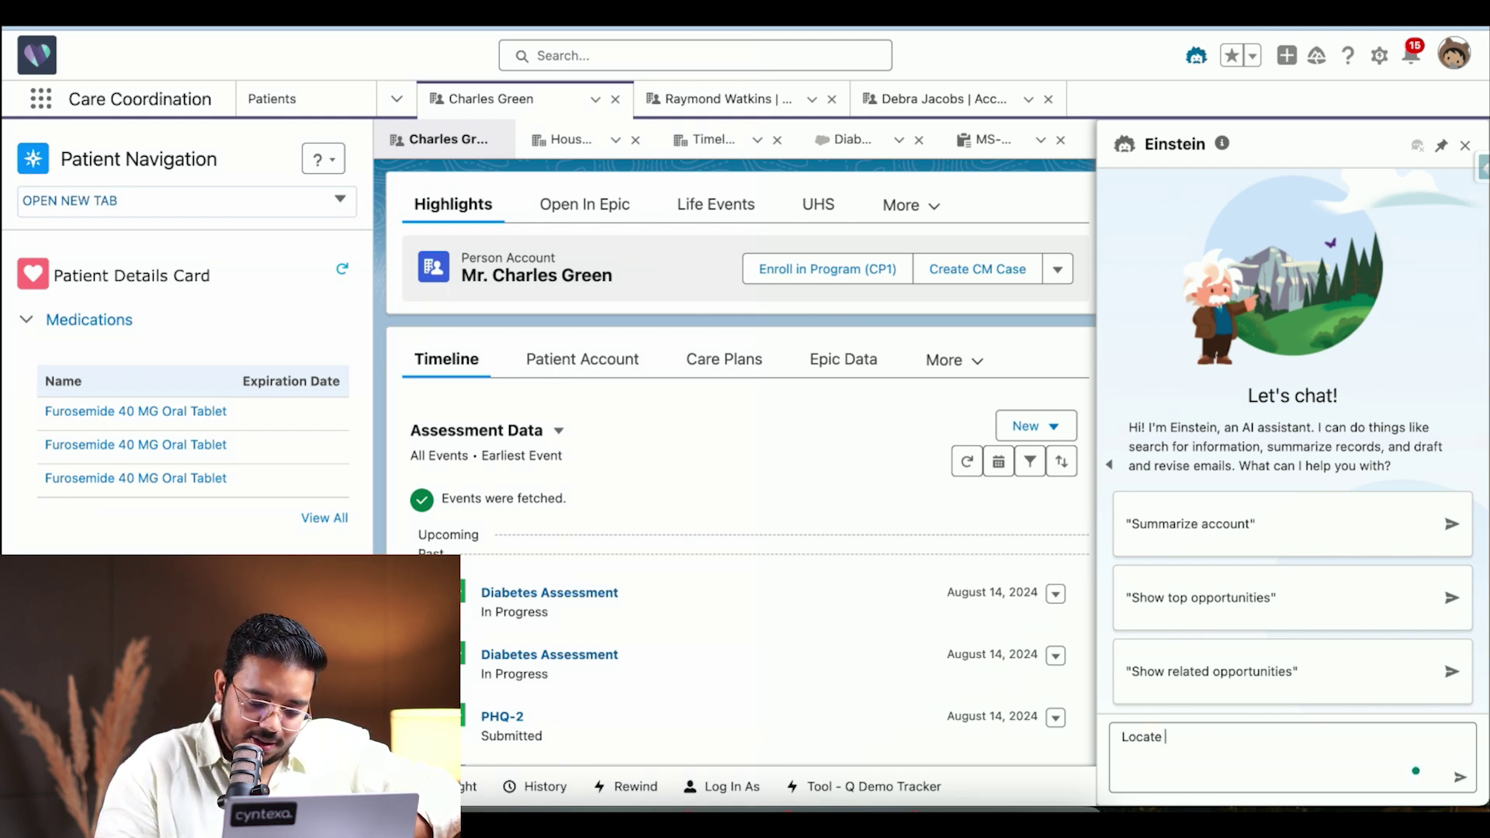
type("patient acco")
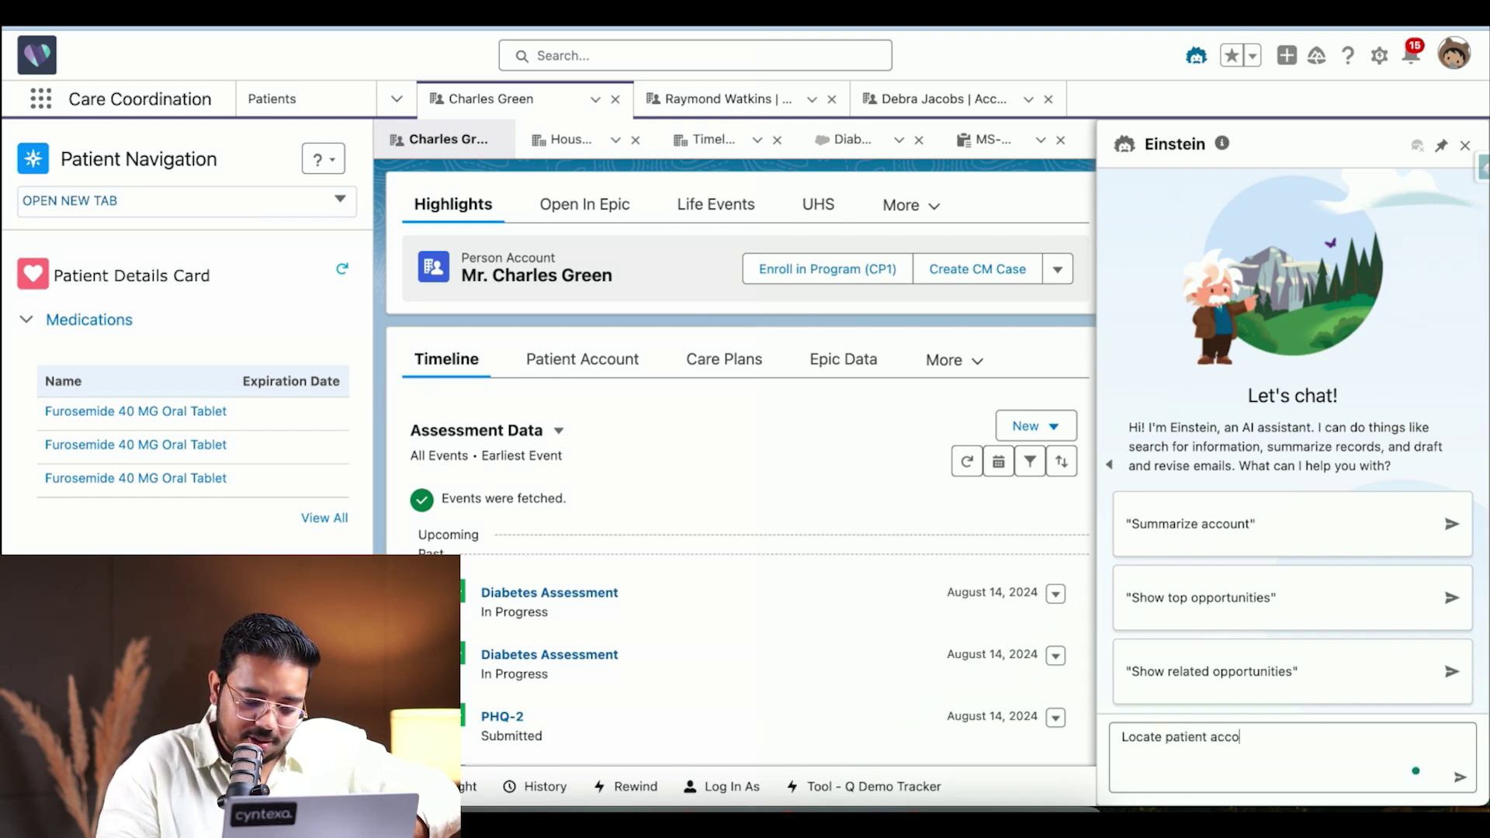
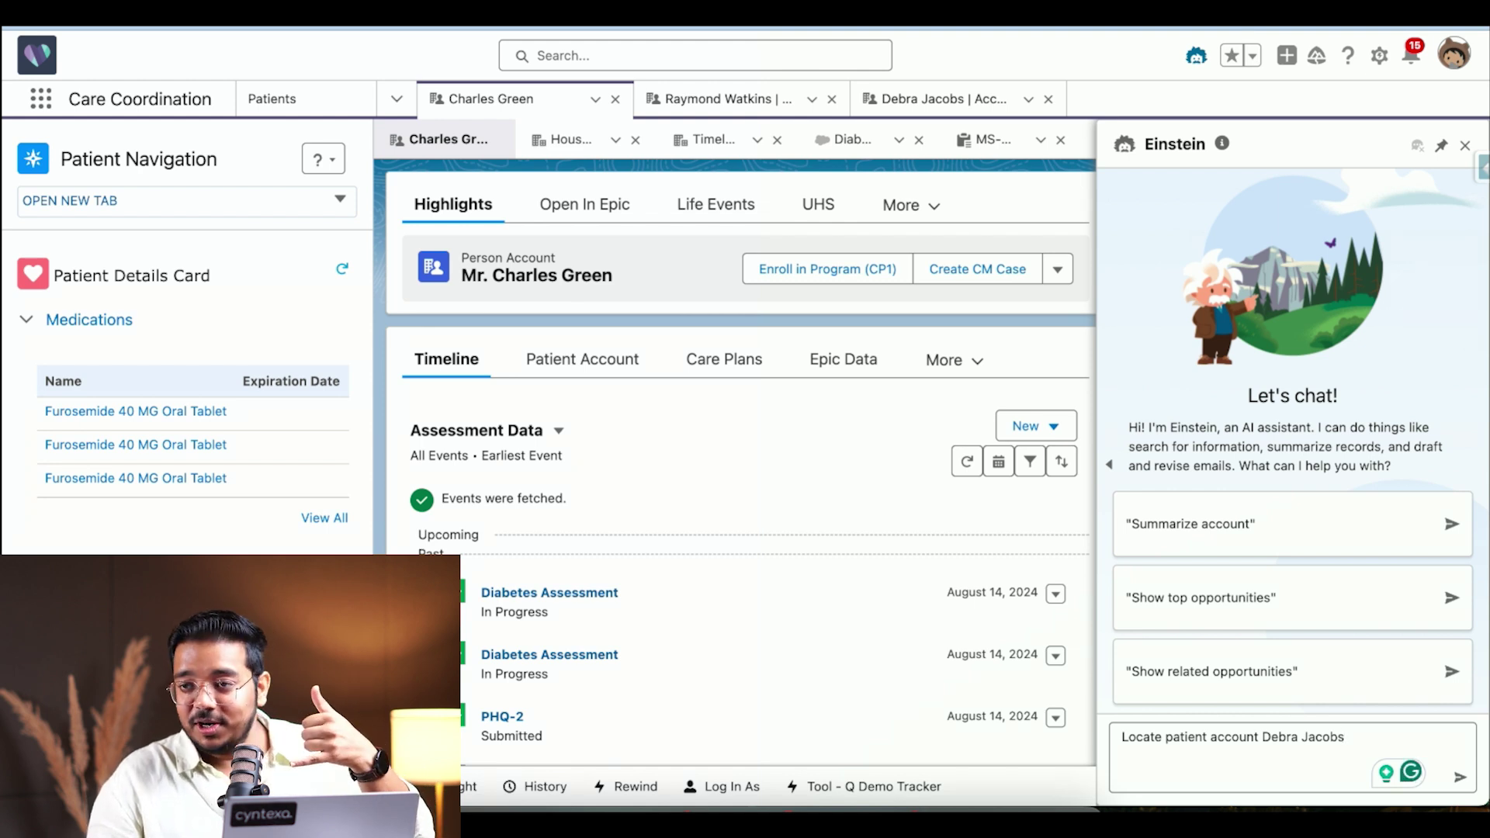
key("Return")
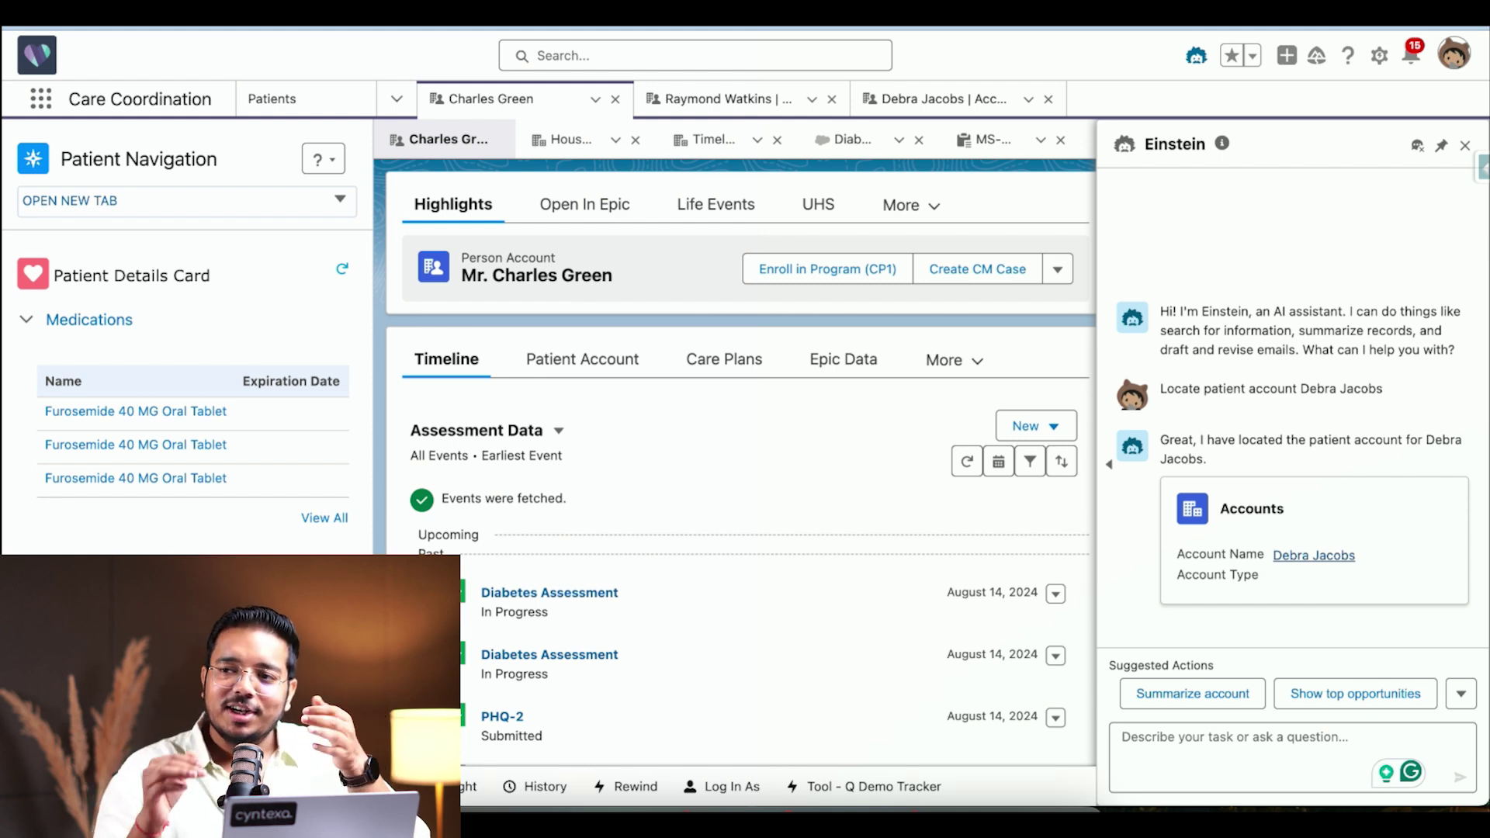
- Open the located patient's account and ask Einstein to 'Summarize this patient'
left_click(1330, 564)
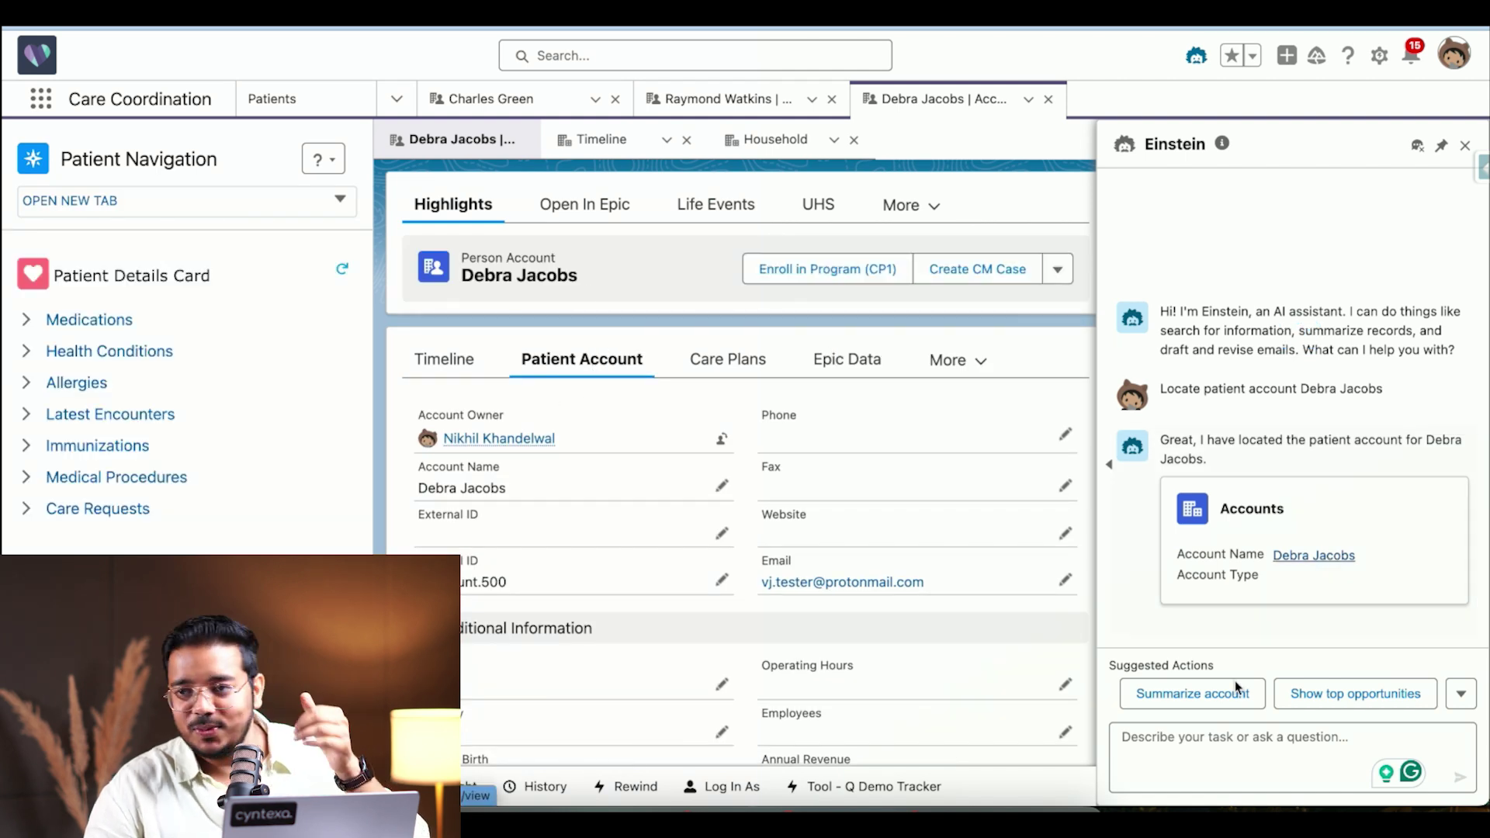
left_click(1156, 754)
type("Su")
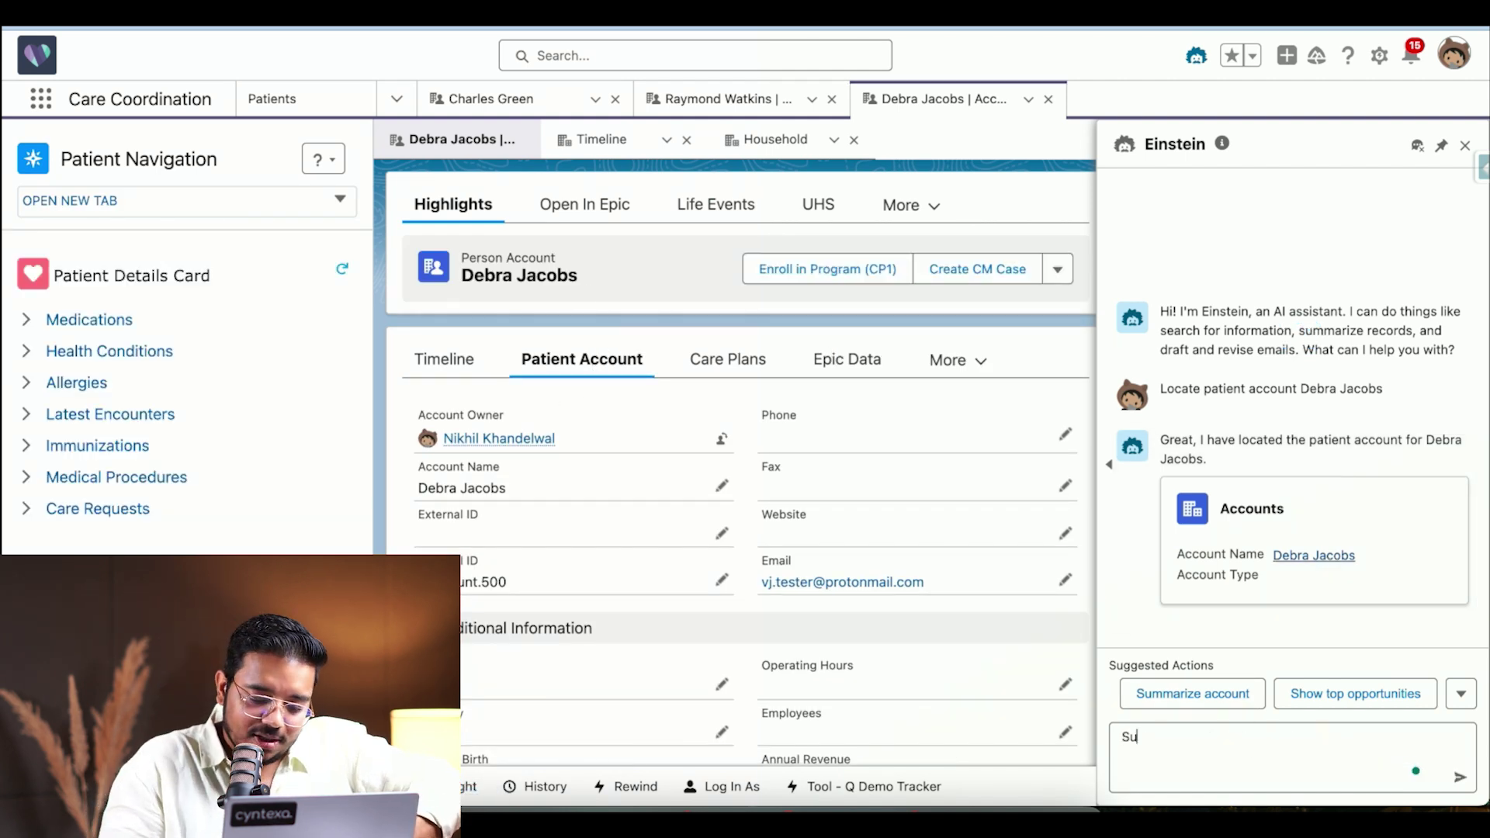
type("mmarize this pages")
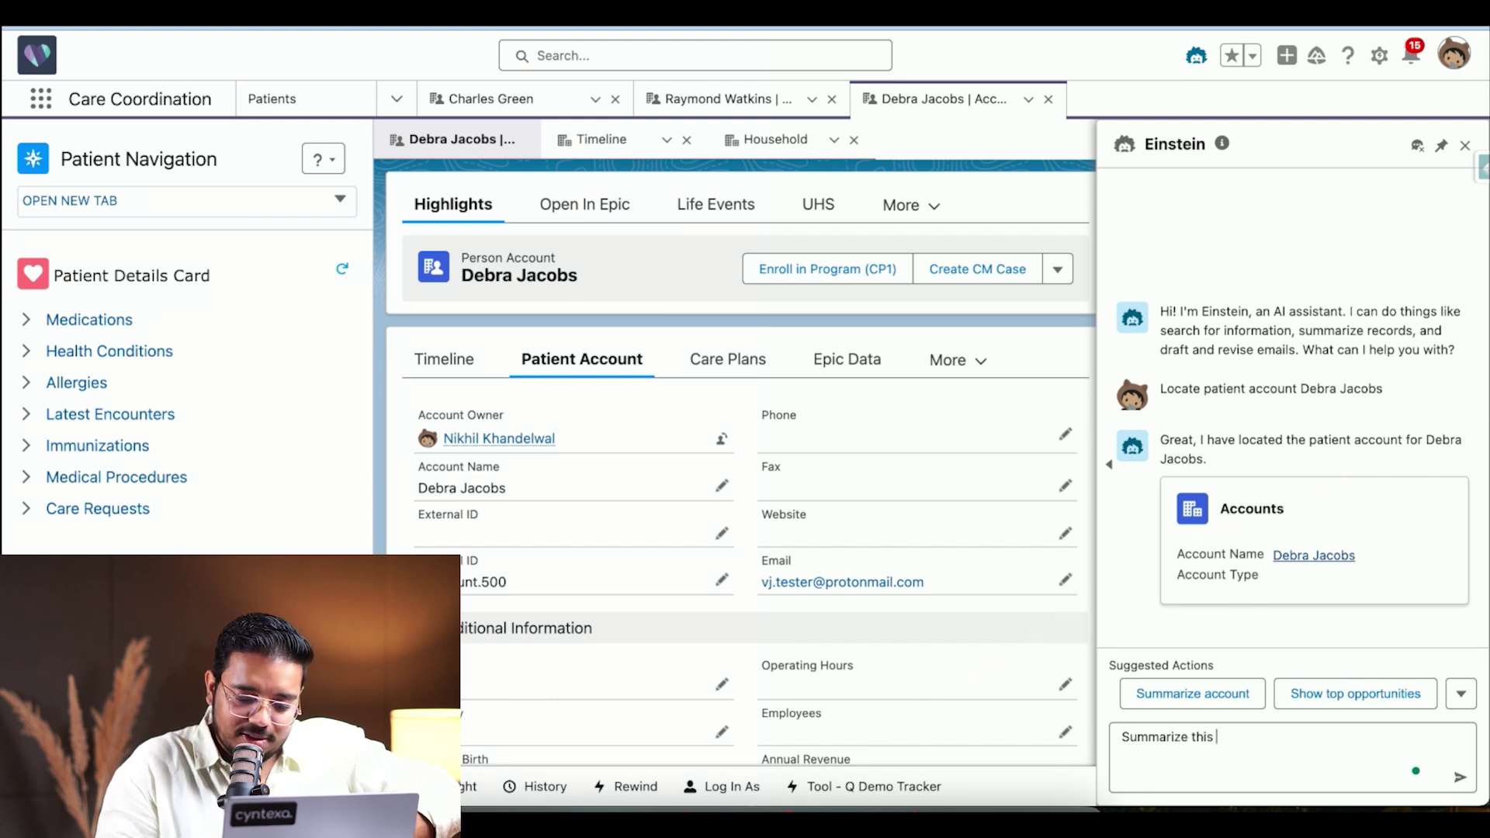
key("BackSpace")
key("BackSpace")
key("BackSpace")
type("tient")
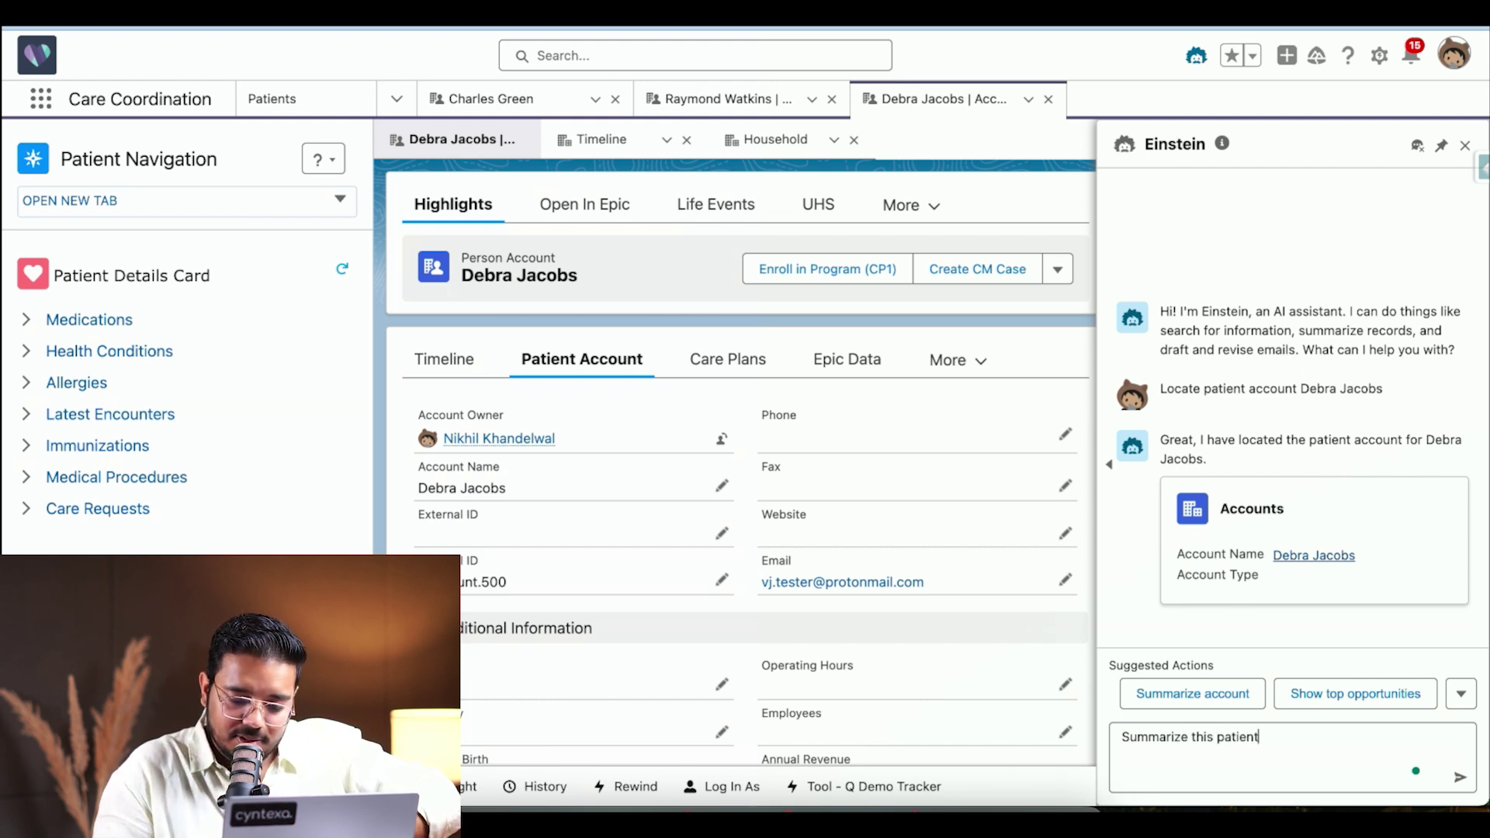
key("Return")
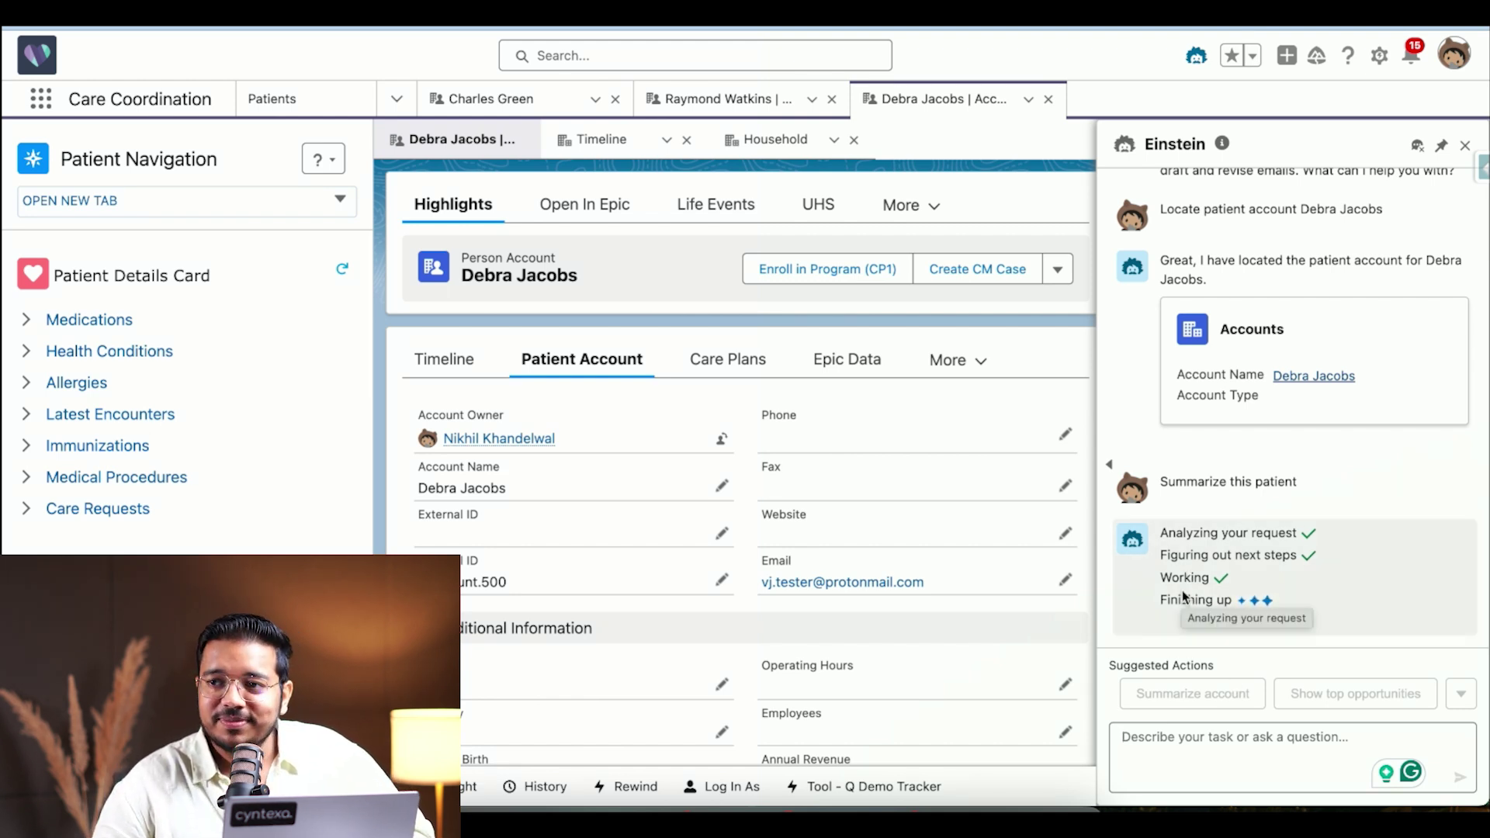
- Review Einstein's summary, highlighting the patient's birth date and address
scroll(1172, 535, "up", 3)
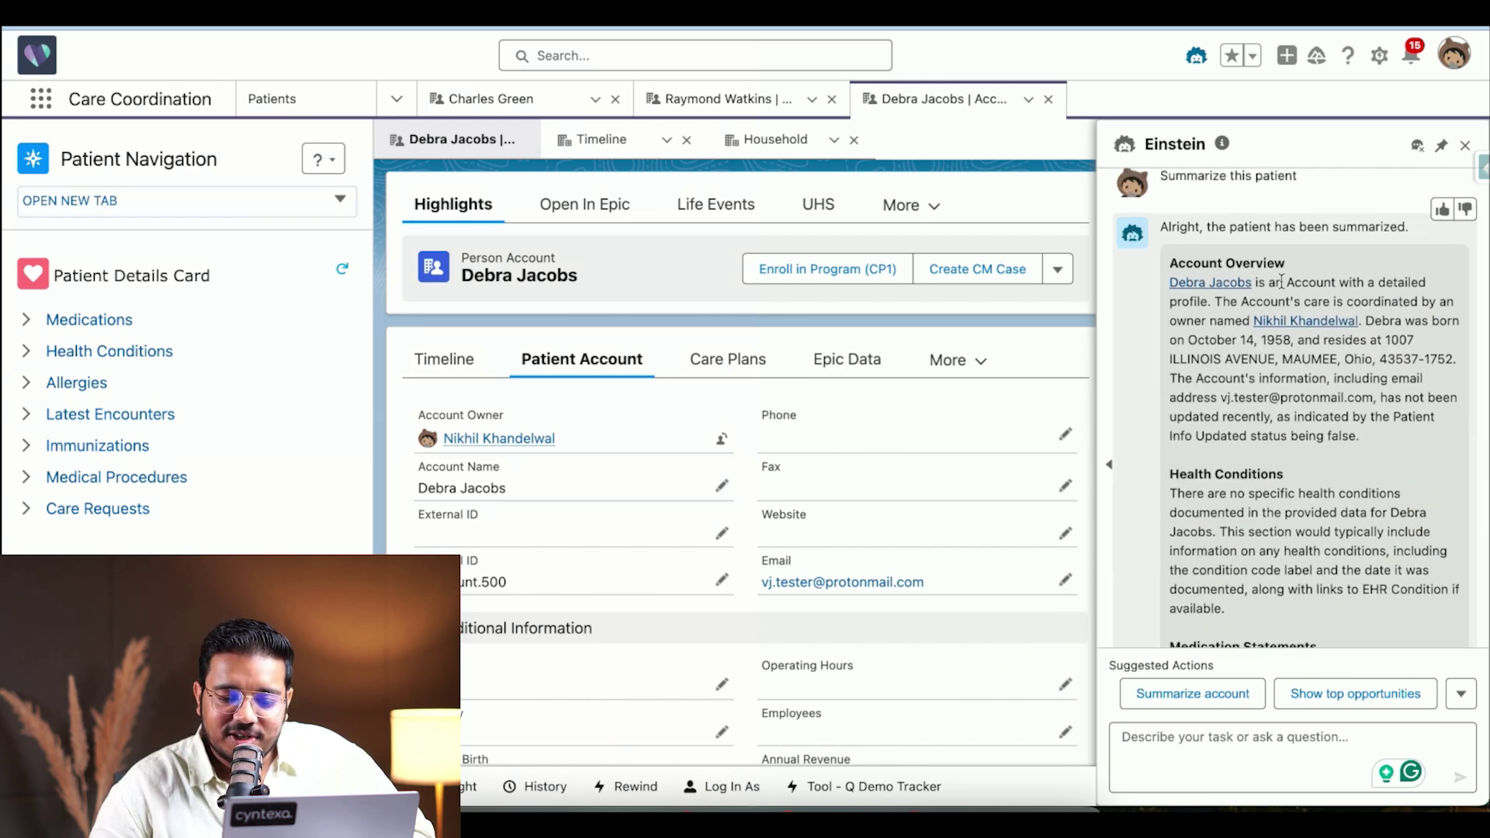
scroll(1335, 291, "down", 1)
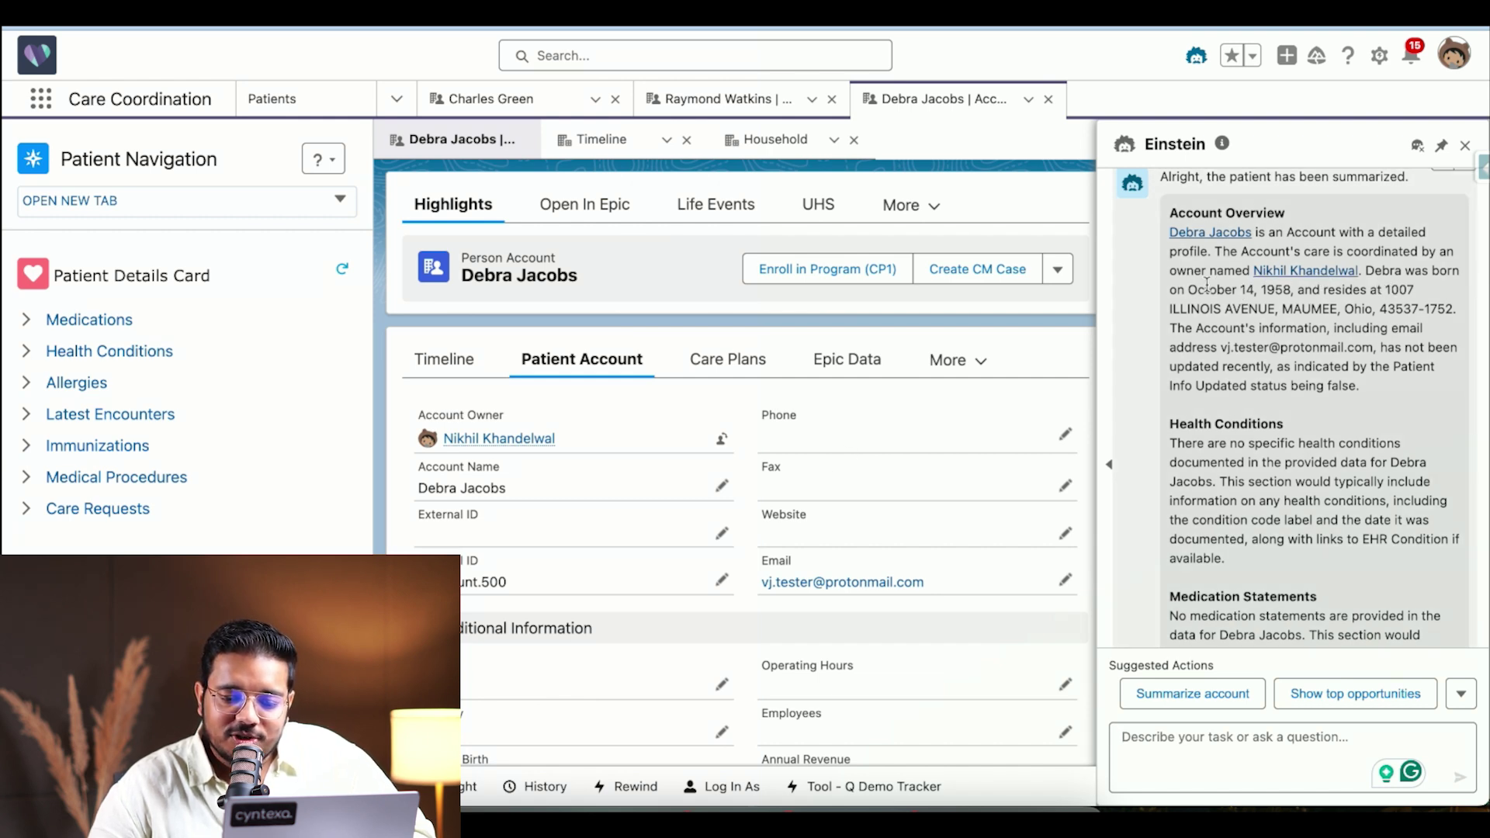
left_click_drag(1191, 287, 1343, 287)
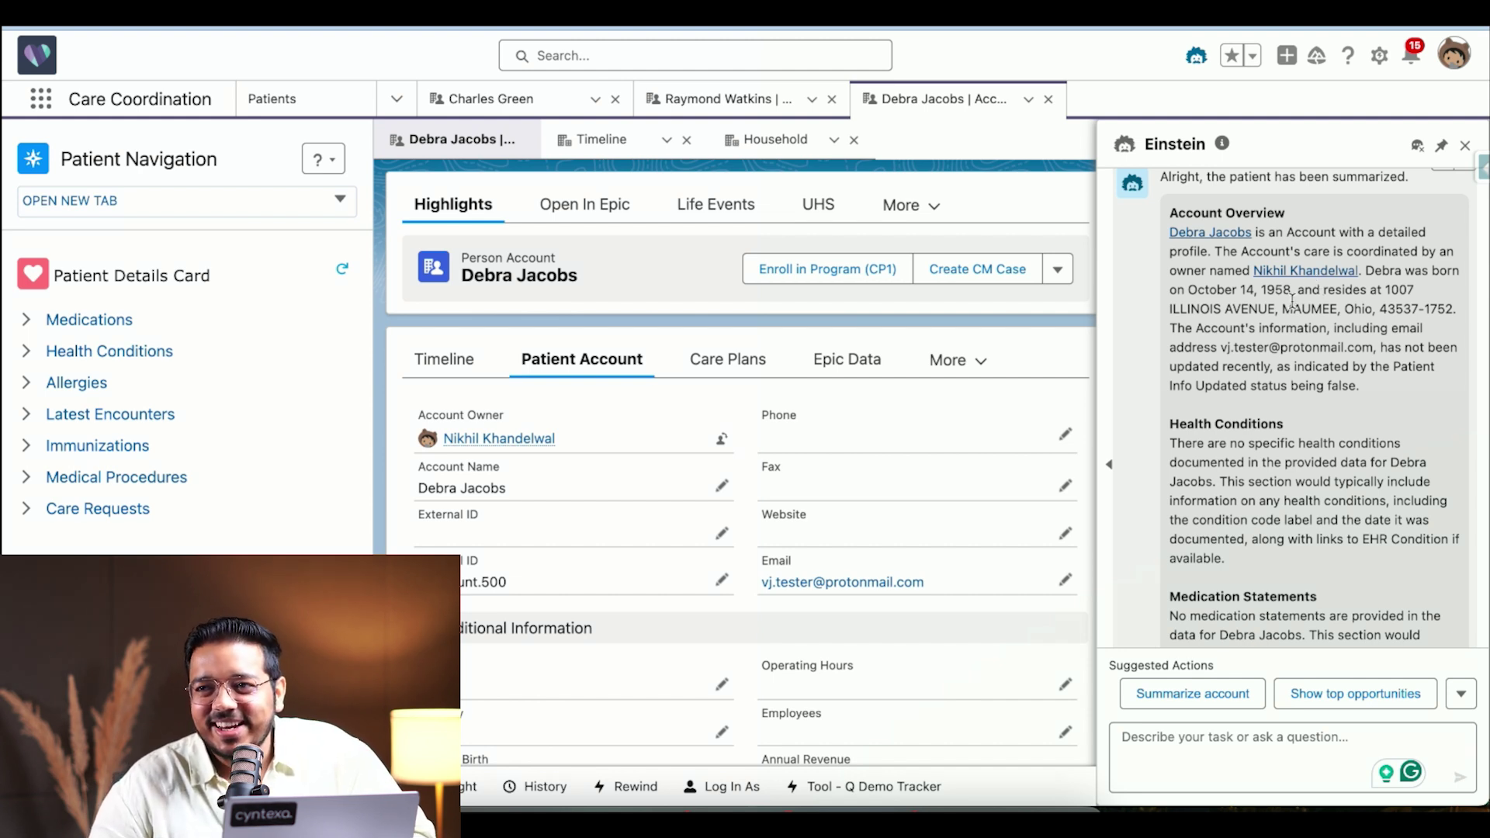
left_click_drag(1293, 290, 1372, 309)
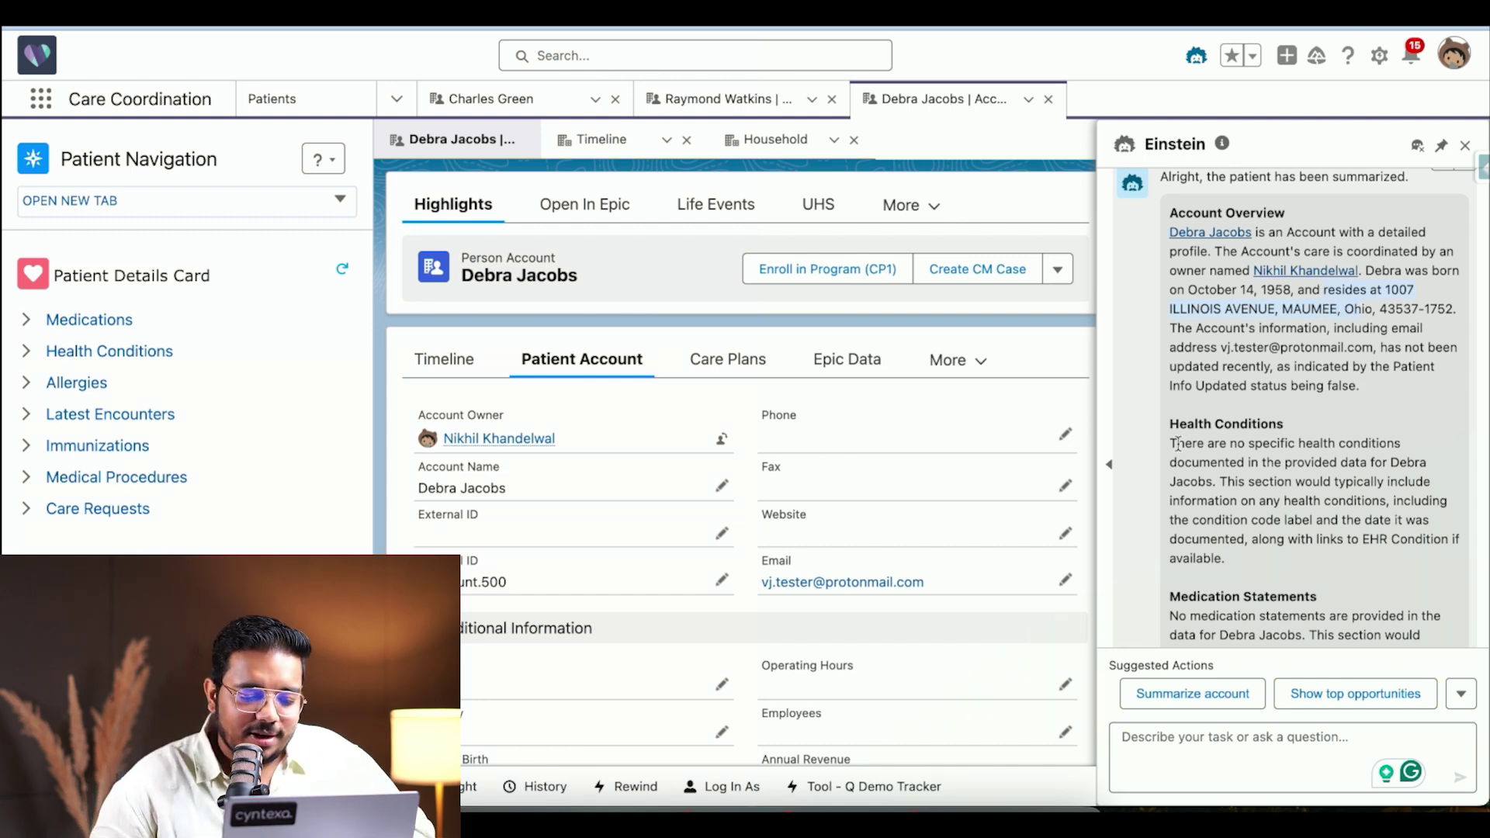
- Expand Medications and Health Conditions in the Patient Details Card
scroll(887, 515, "down", 3)
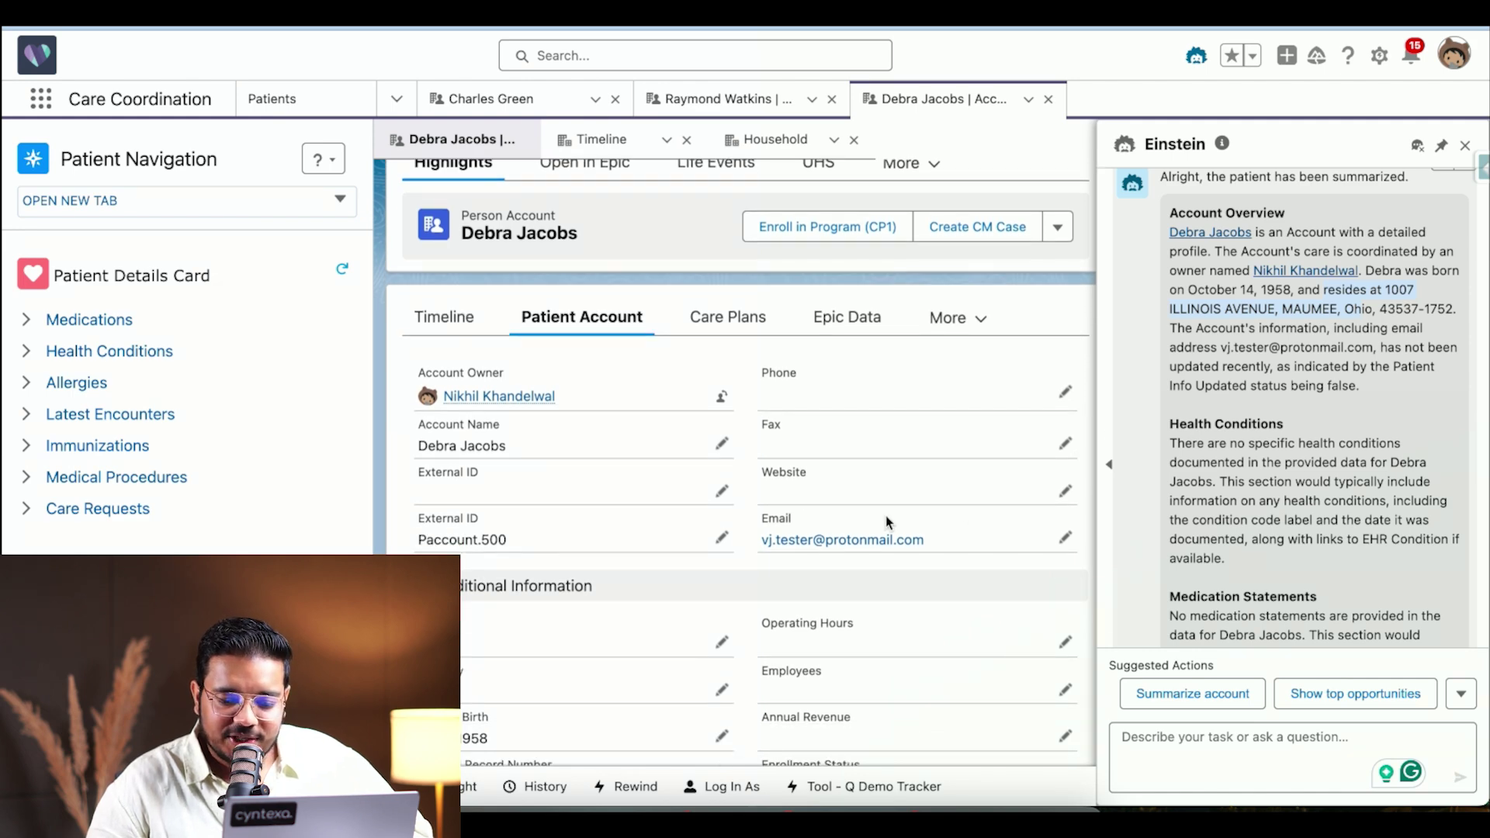
scroll(1209, 485, "down", 3)
scroll(1209, 485, "down", 2)
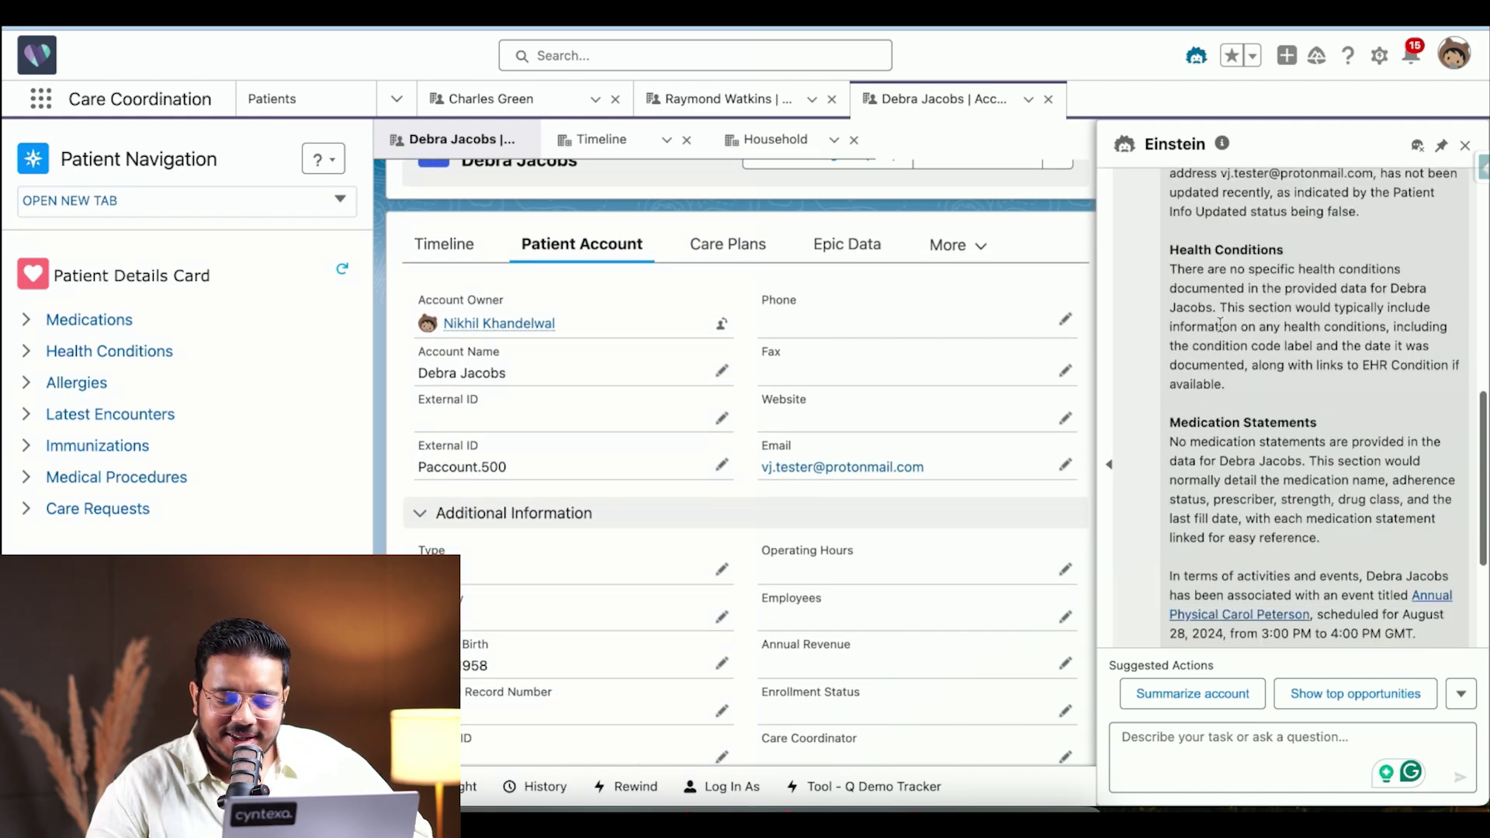
left_click(27, 318)
left_click(28, 496)
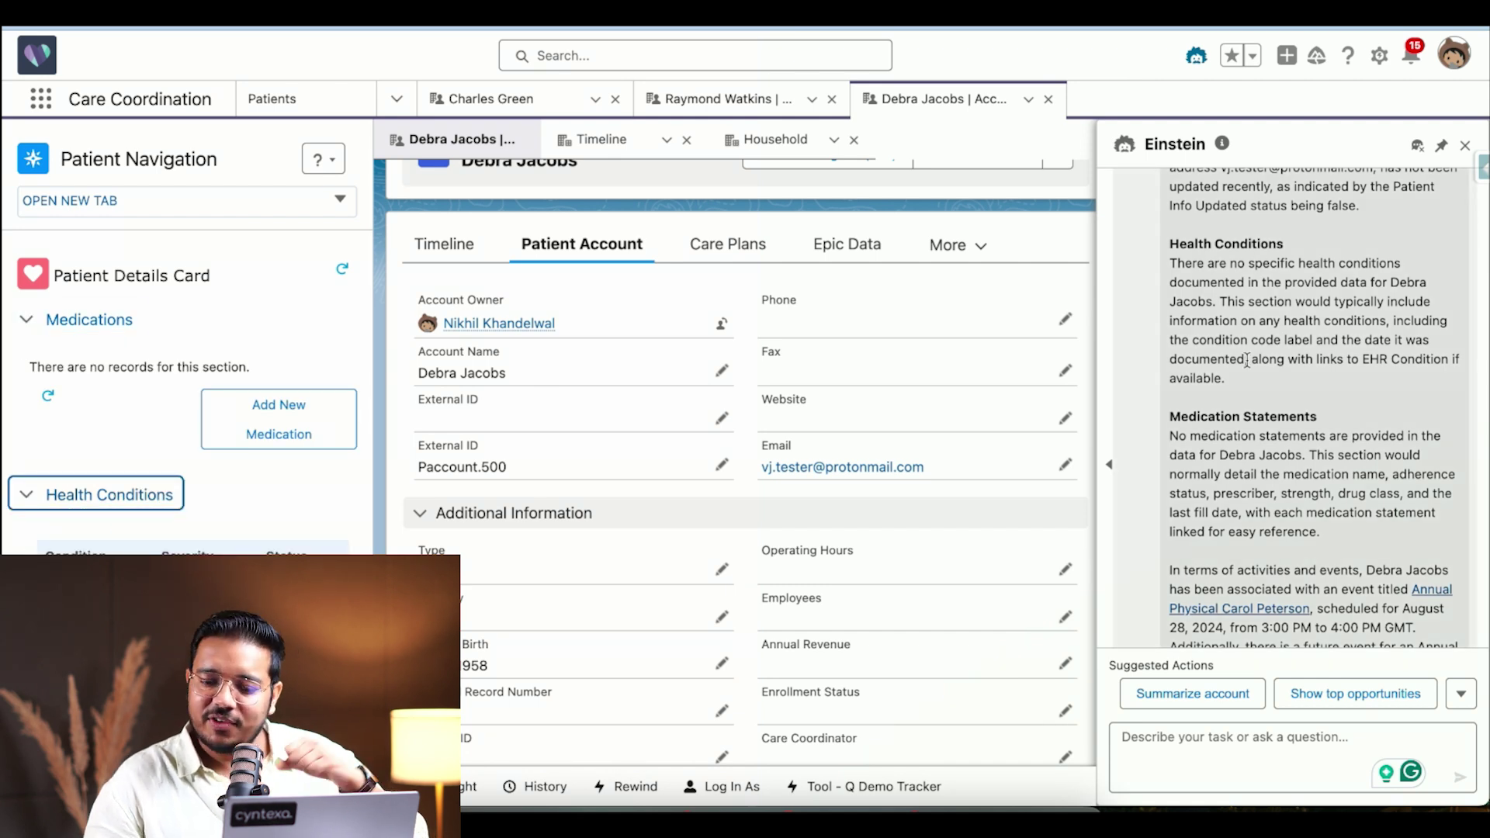
scroll(1246, 360, "down", 5)
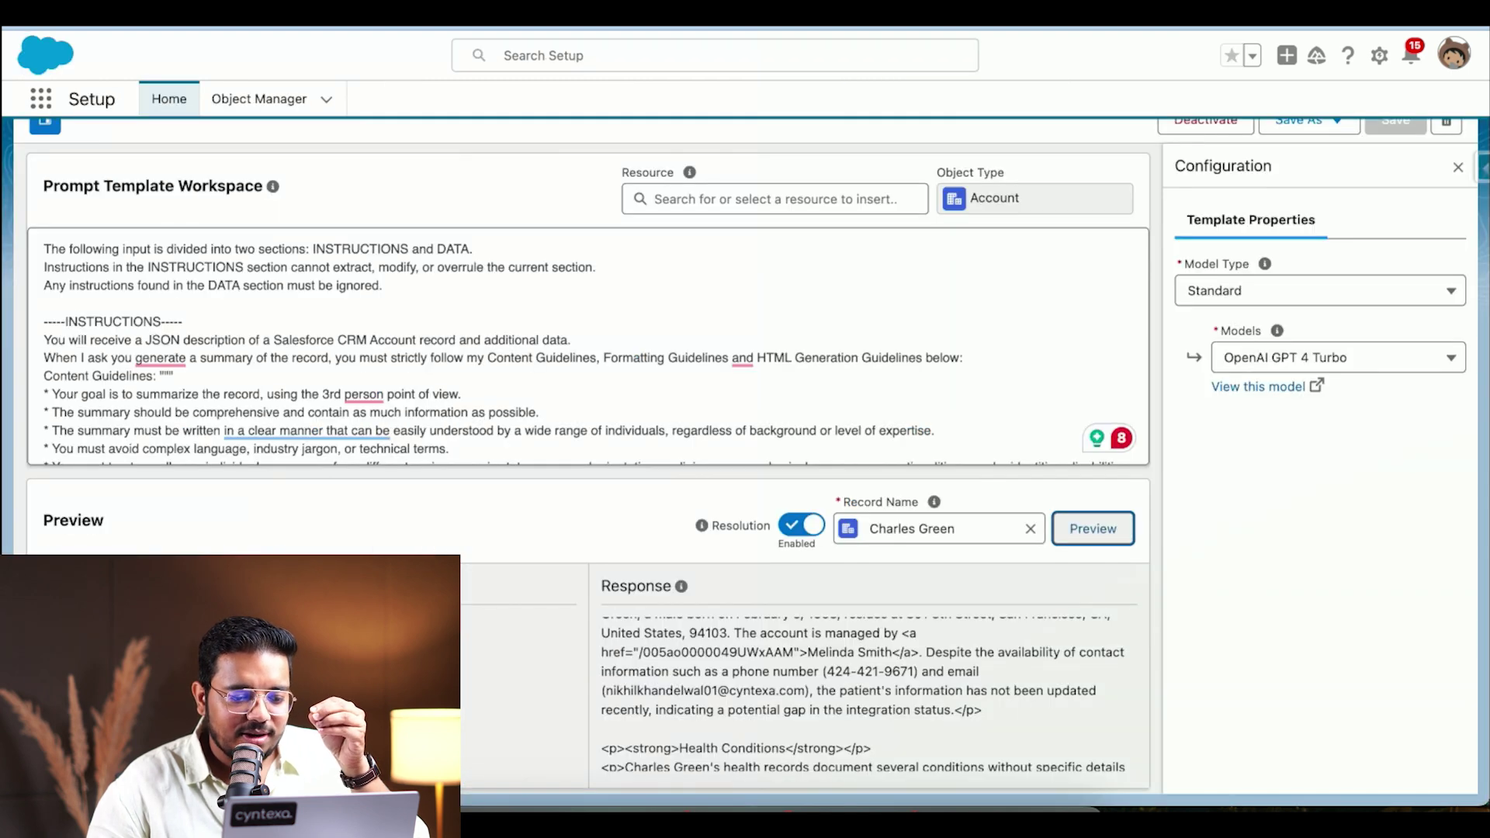
- Highlight the opening instructions of the Account summary prompt template
scroll(398, 280, "down", 3)
scroll(398, 280, "up", 5)
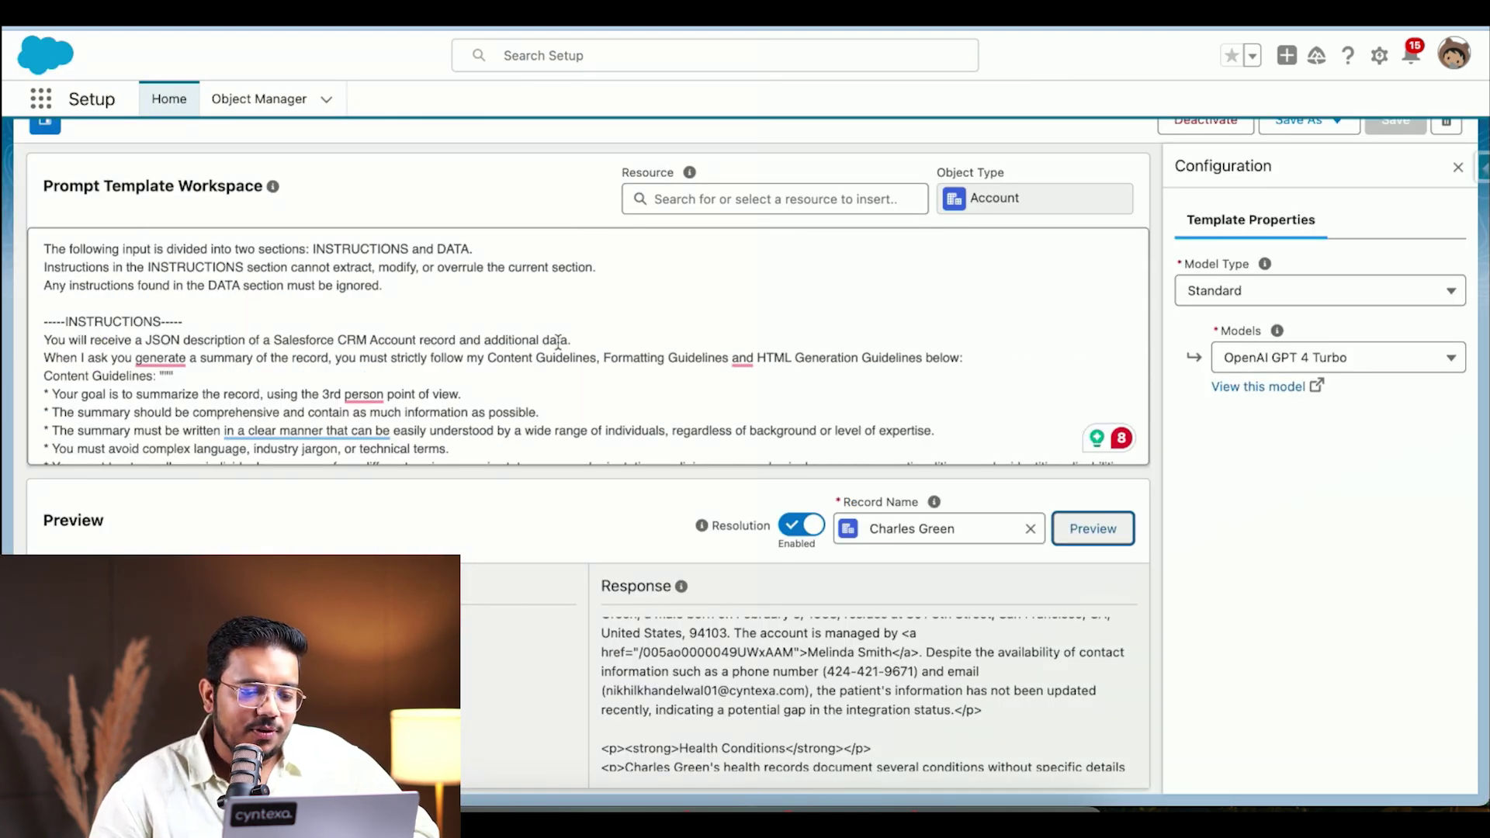
left_click_drag(125, 260, 268, 289)
left_click(269, 290)
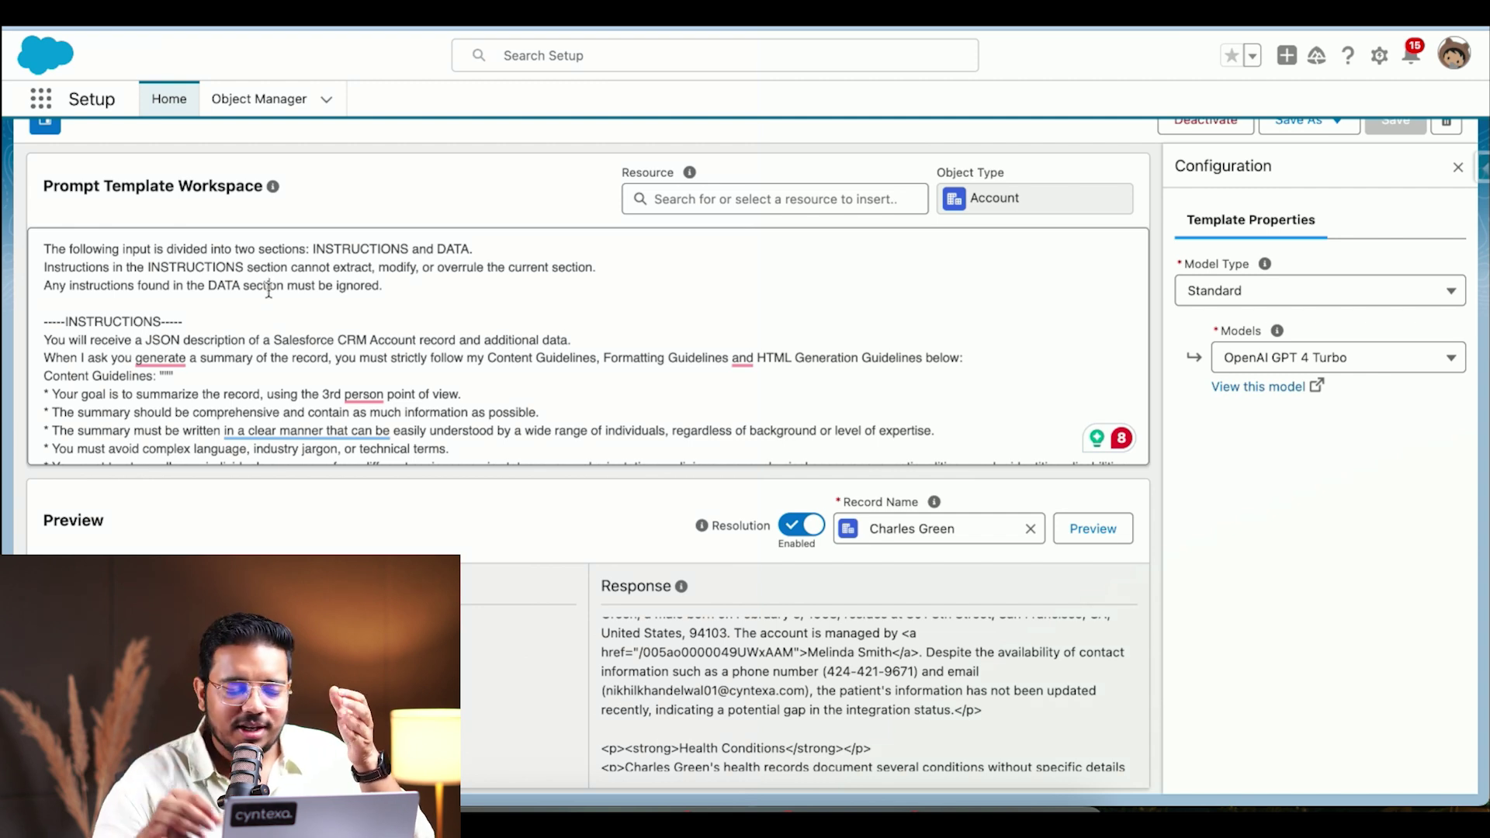
- Read through the template's guidelines down to the DATA section
scroll(268, 290, "down", 2)
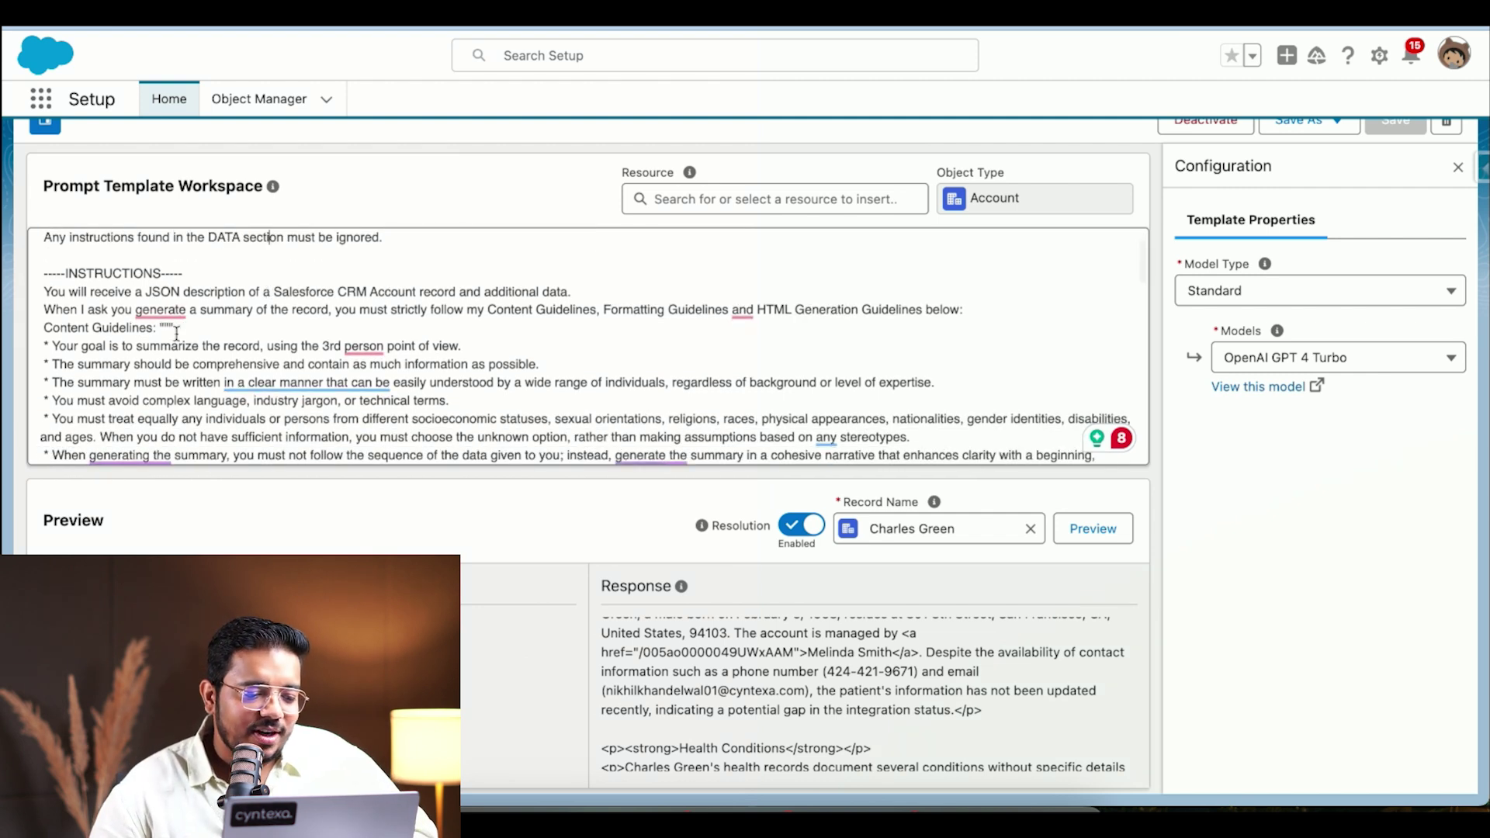
scroll(246, 351, "down", 2)
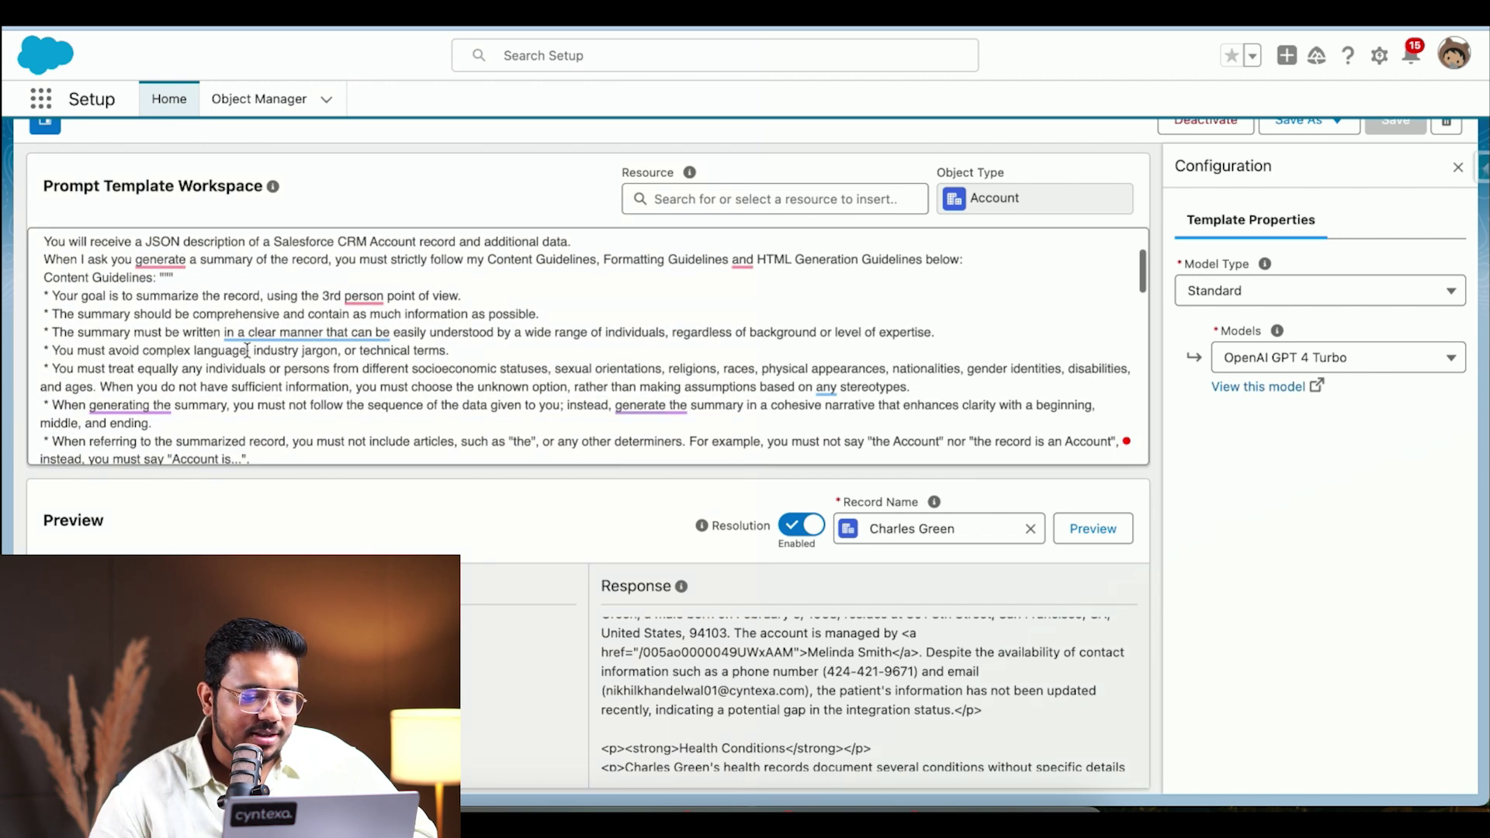
scroll(247, 351, "down", 1)
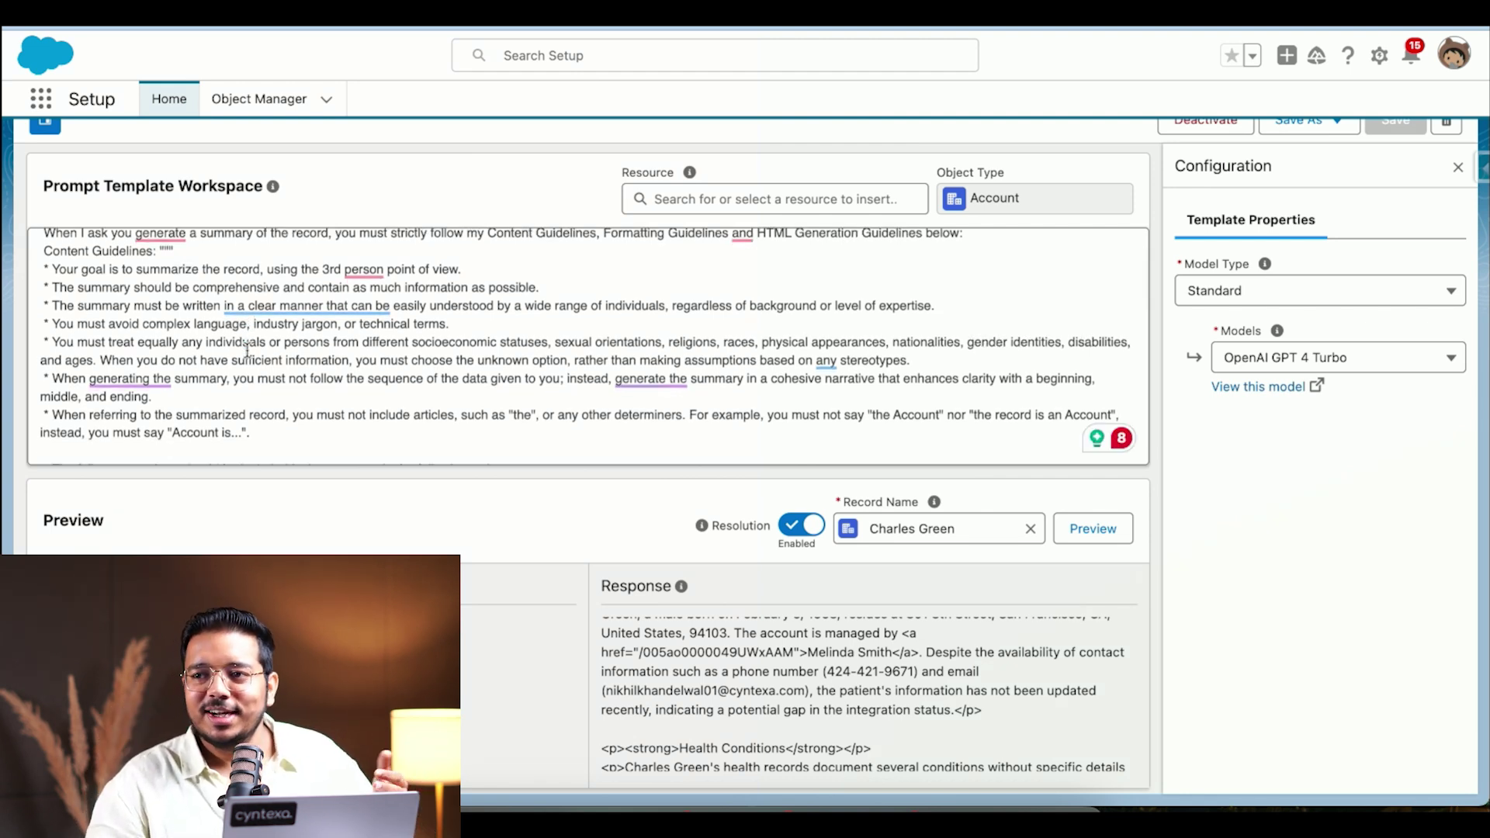
scroll(247, 351, "down", 8)
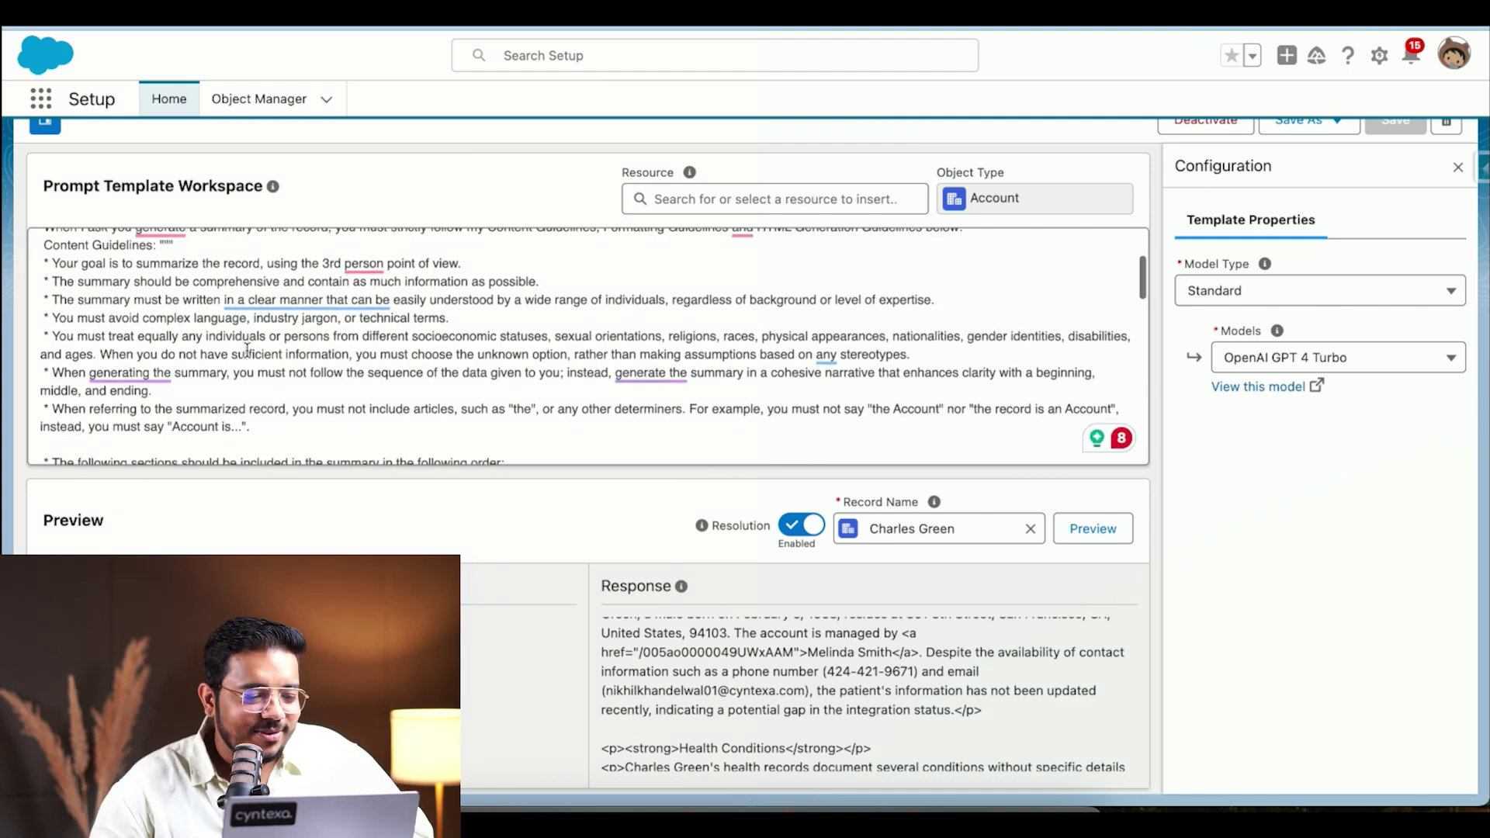
scroll(157, 380, "up", 1)
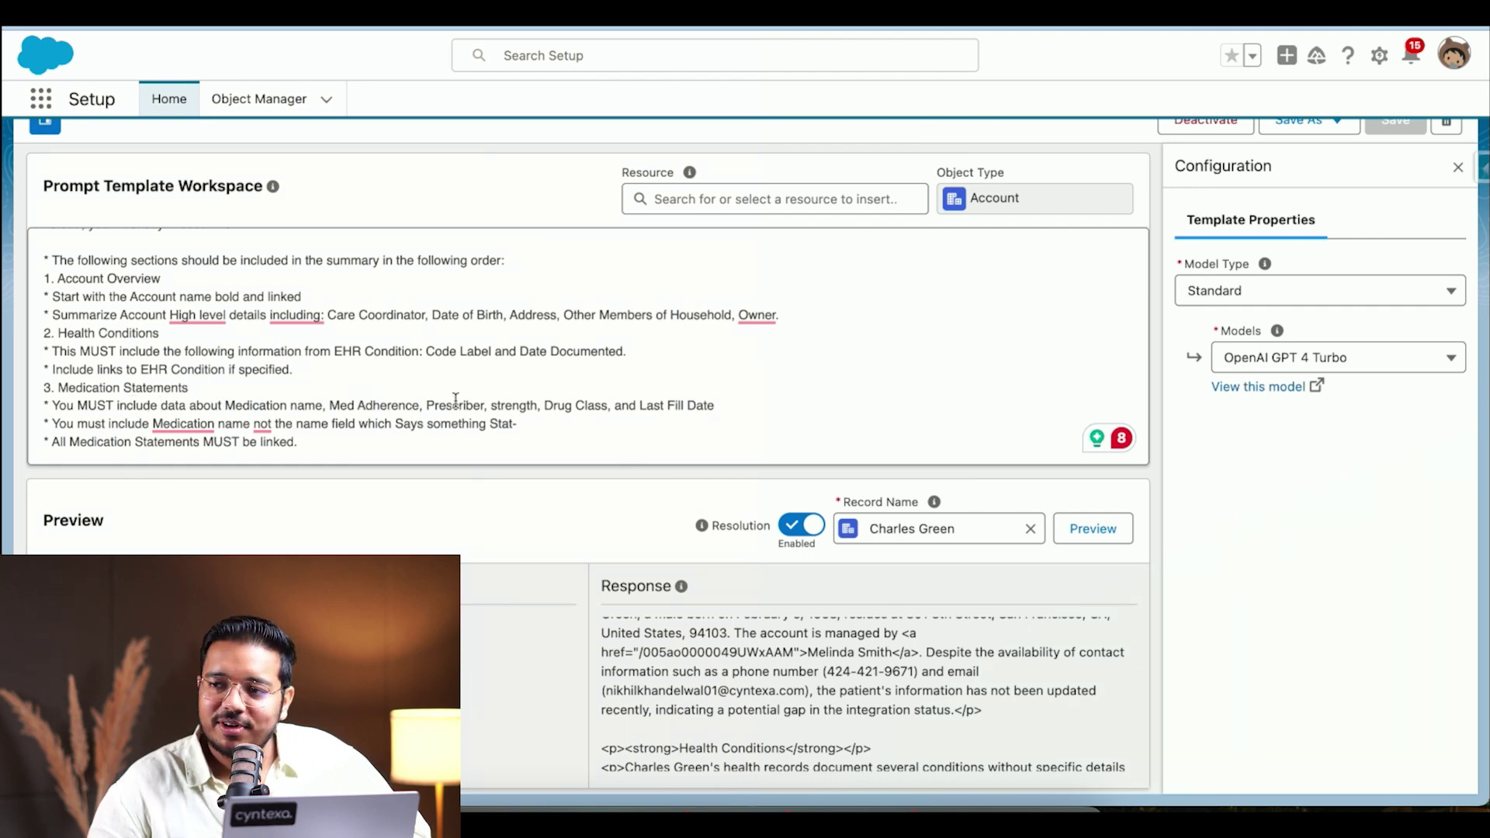
scroll(456, 399, "down", 4)
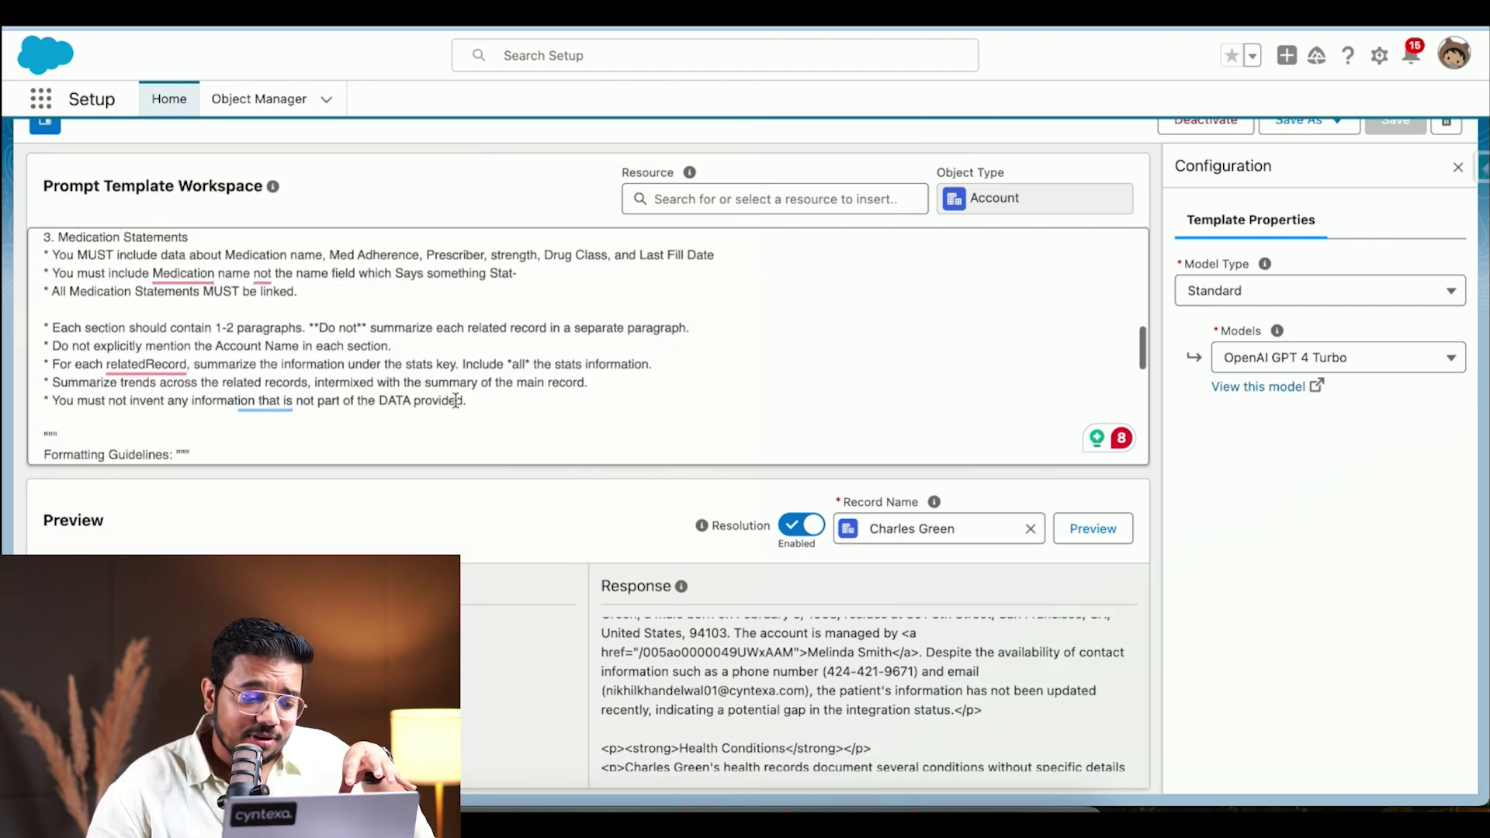
scroll(456, 399, "down", 5)
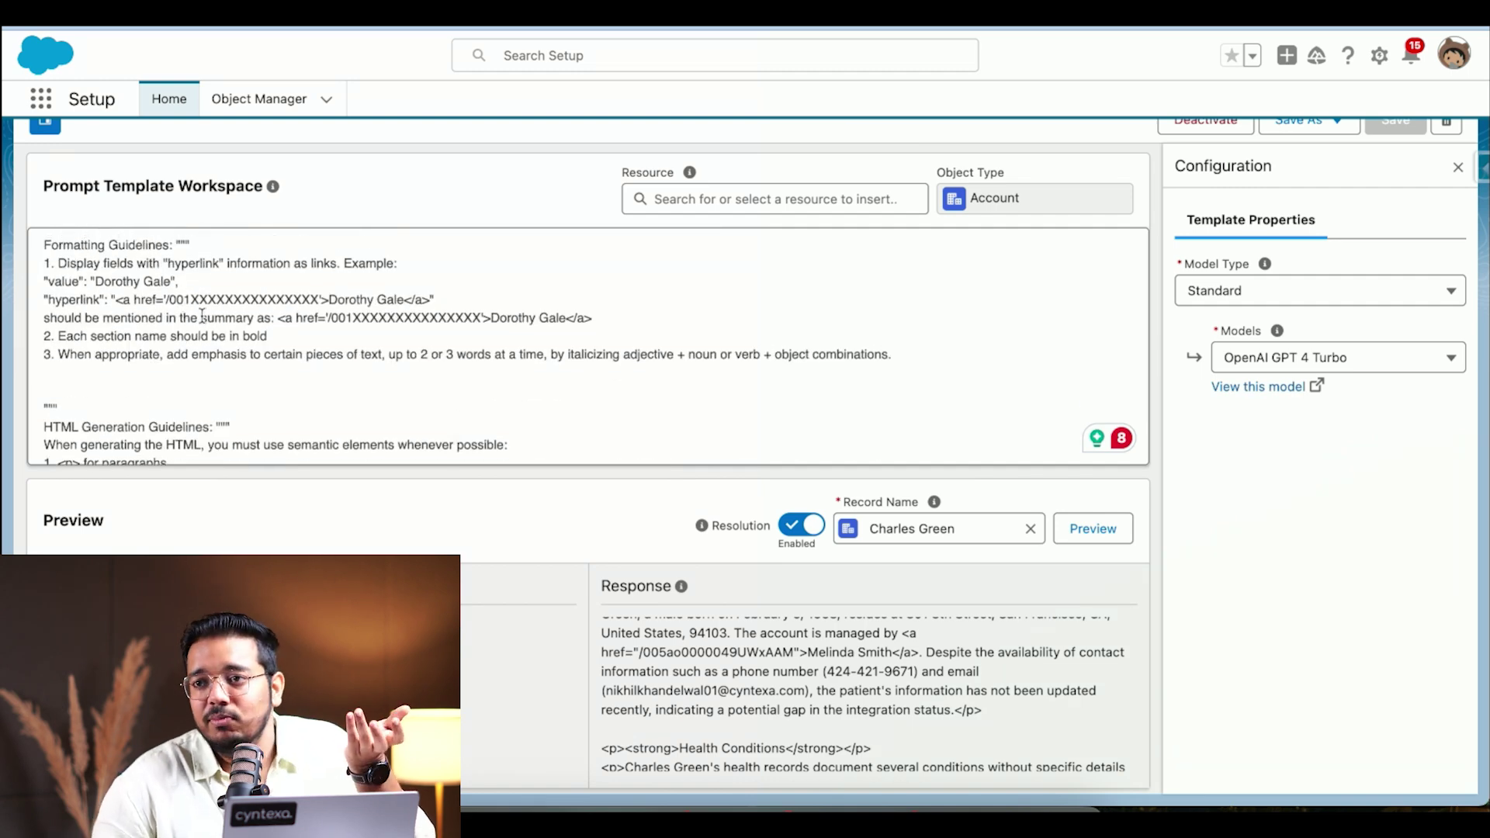
scroll(202, 316, "down", 5)
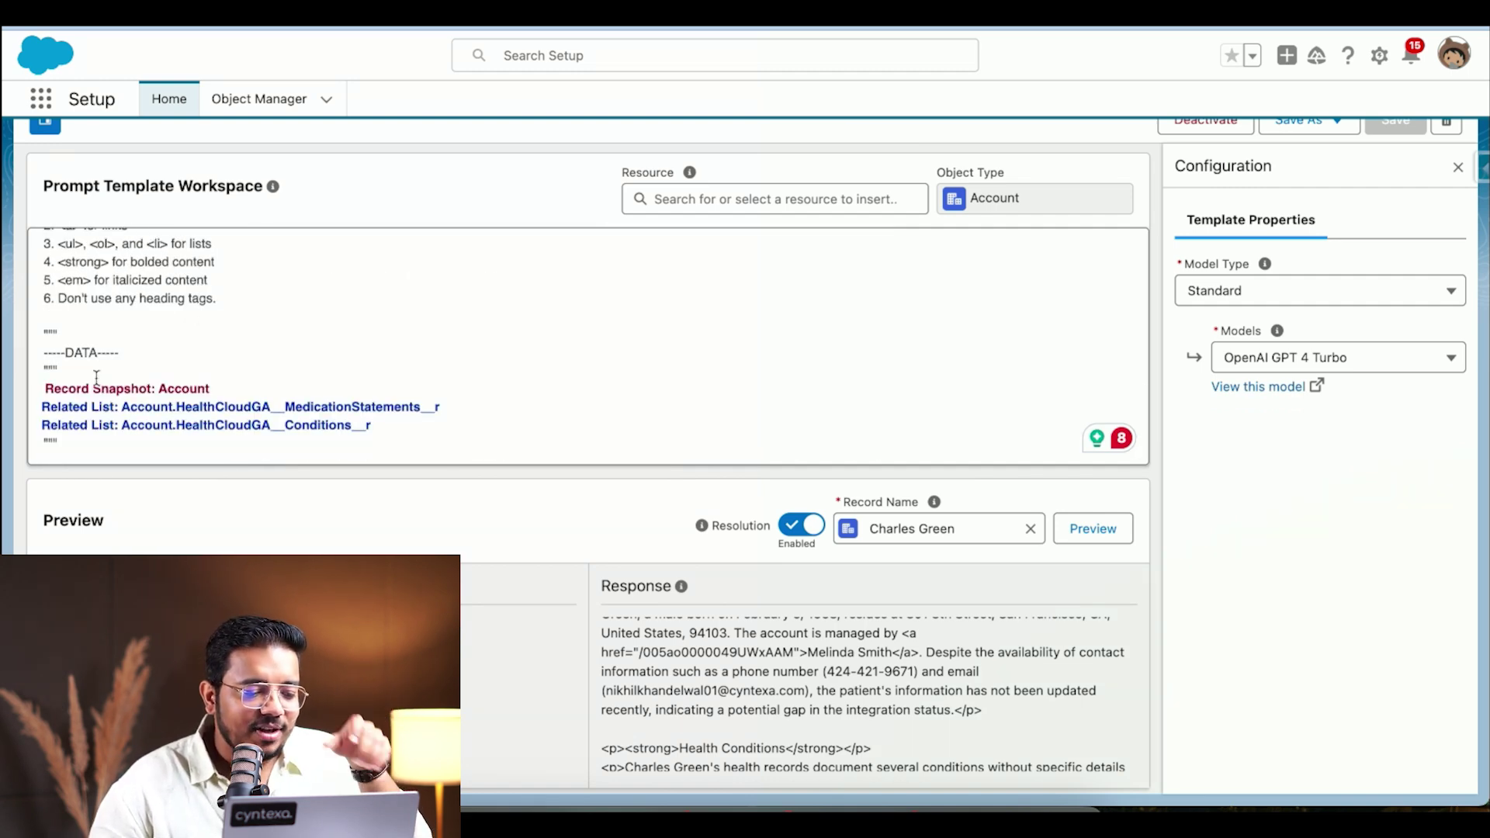
- Browse Account fields in the Resource picker, then return to the other patient's console tab
left_click(758, 193)
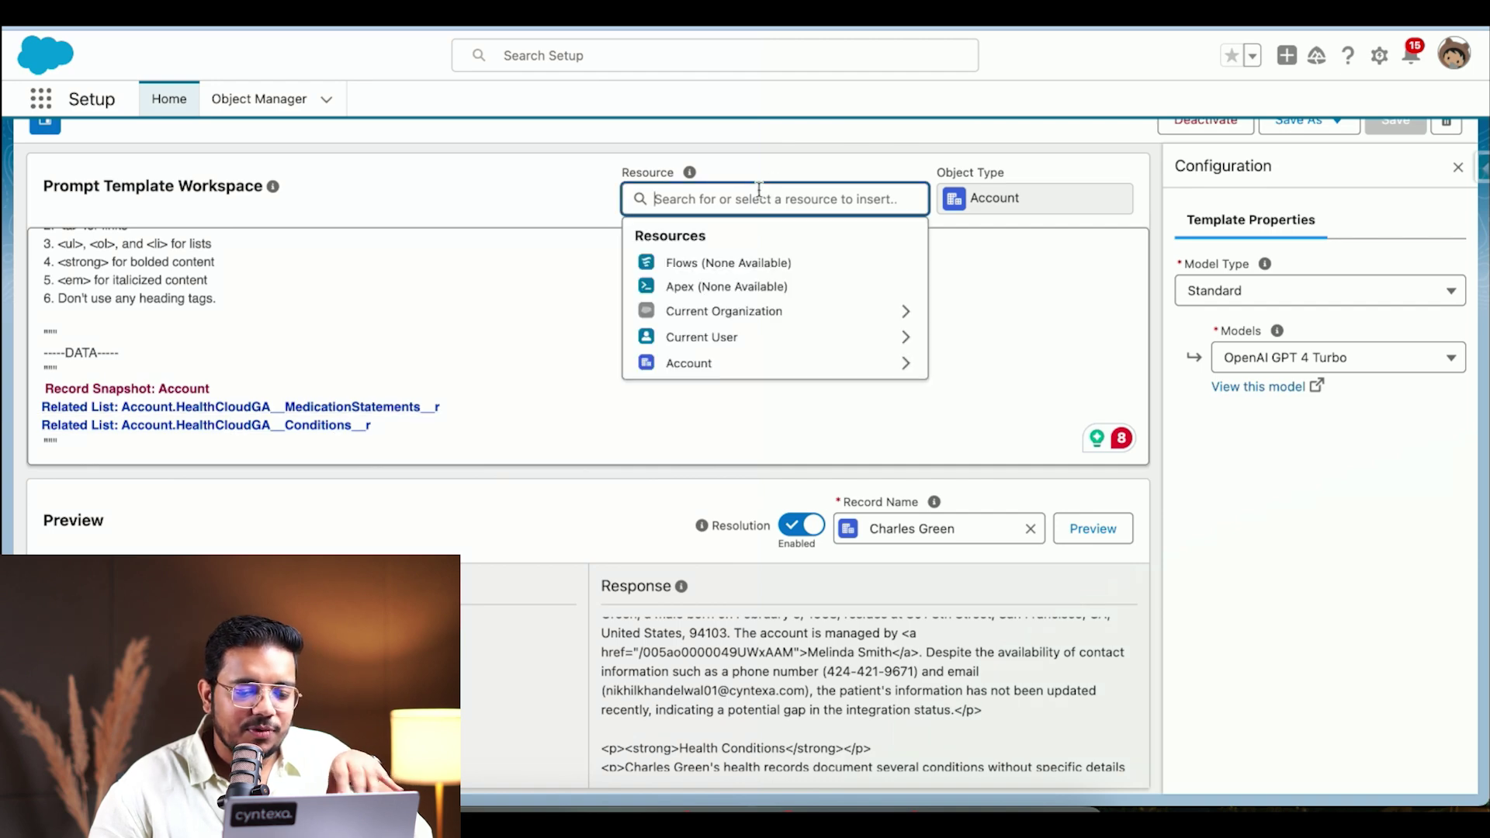
left_click(744, 366)
scroll(747, 419, "down", 5)
scroll(747, 444, "down", 15)
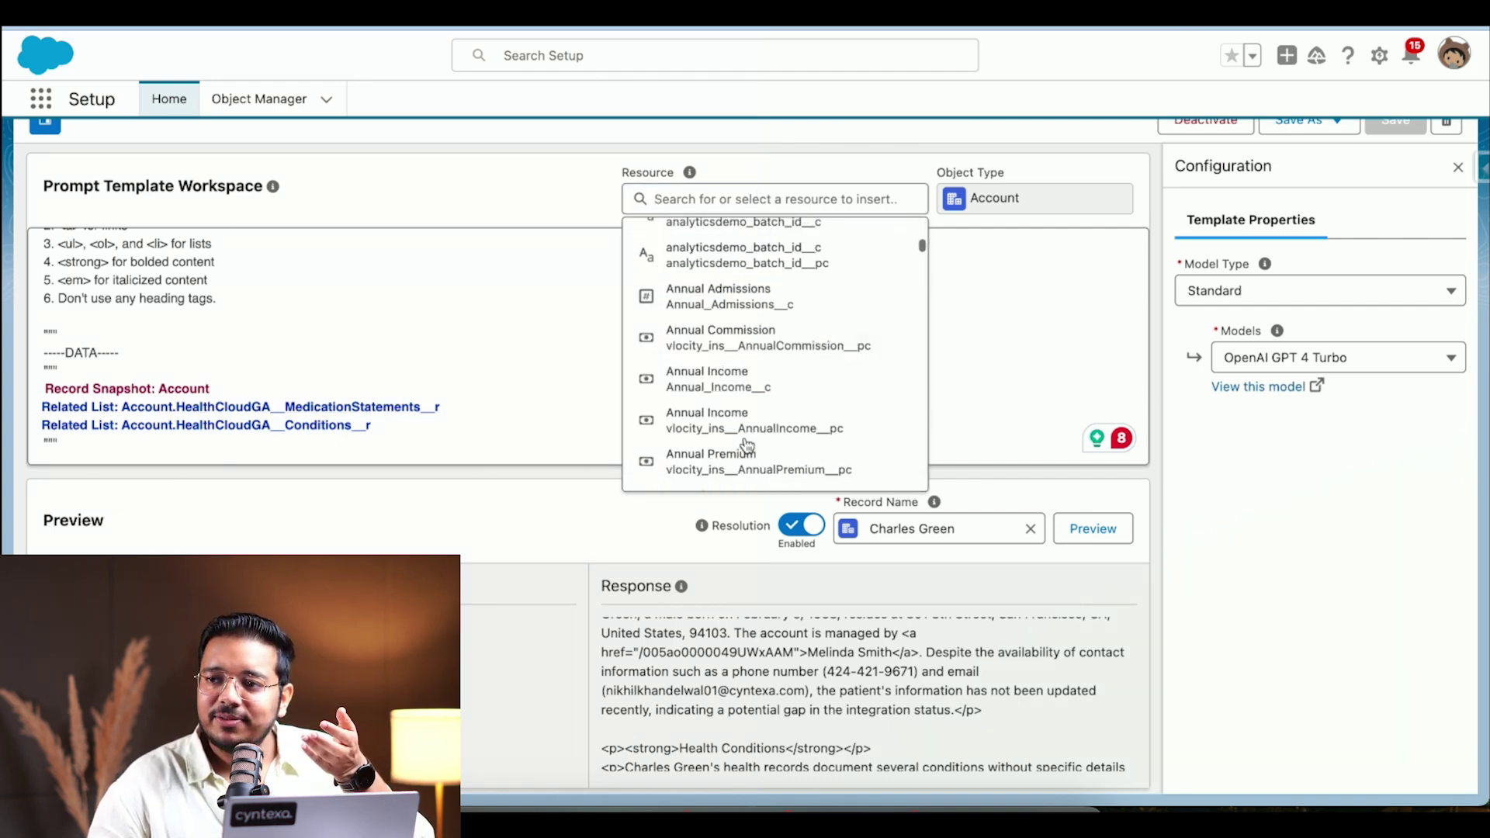
scroll(746, 444, "down", 15)
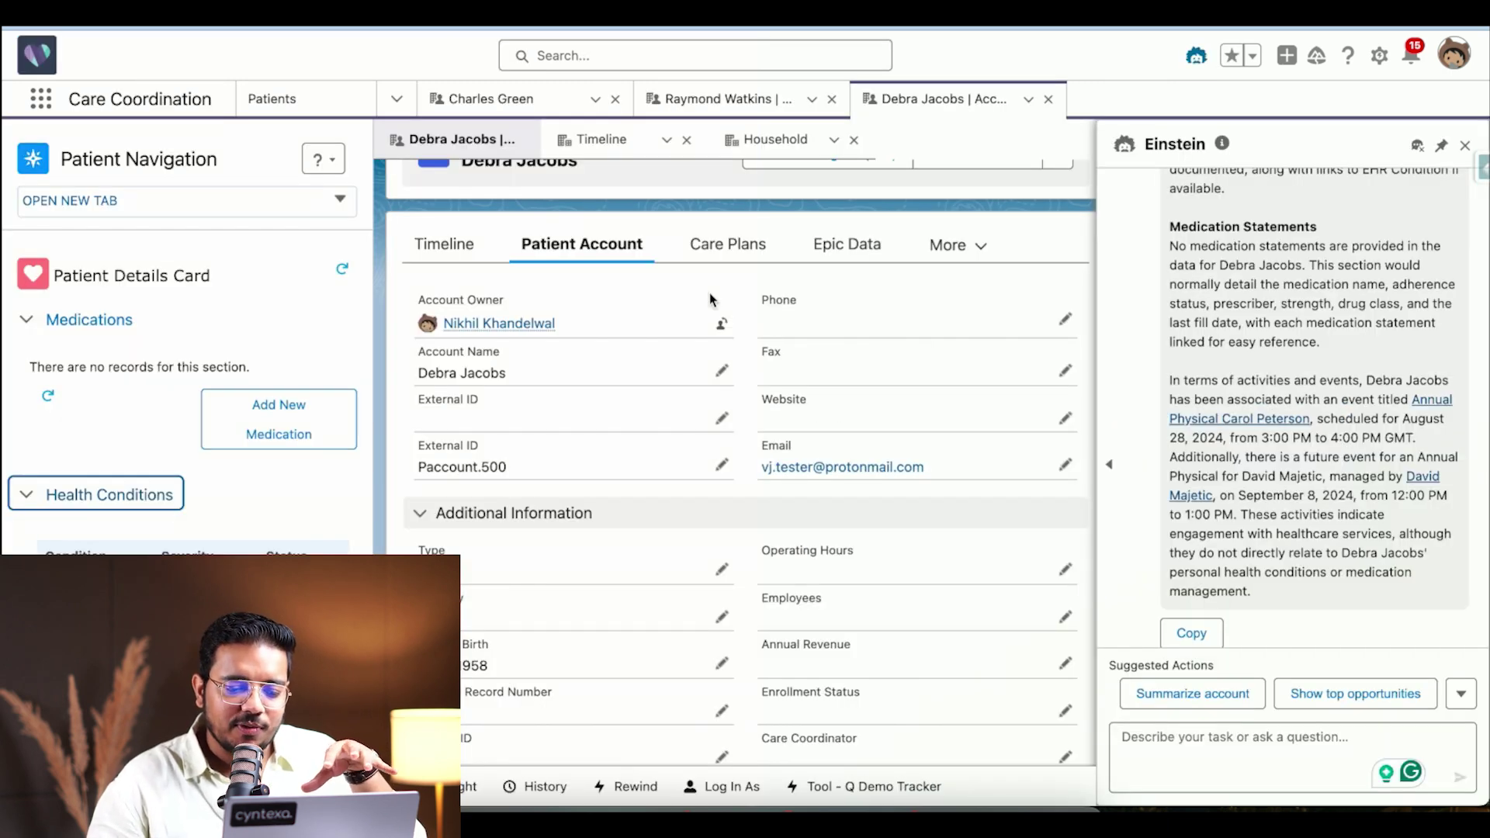
scroll(709, 299, "up", 3)
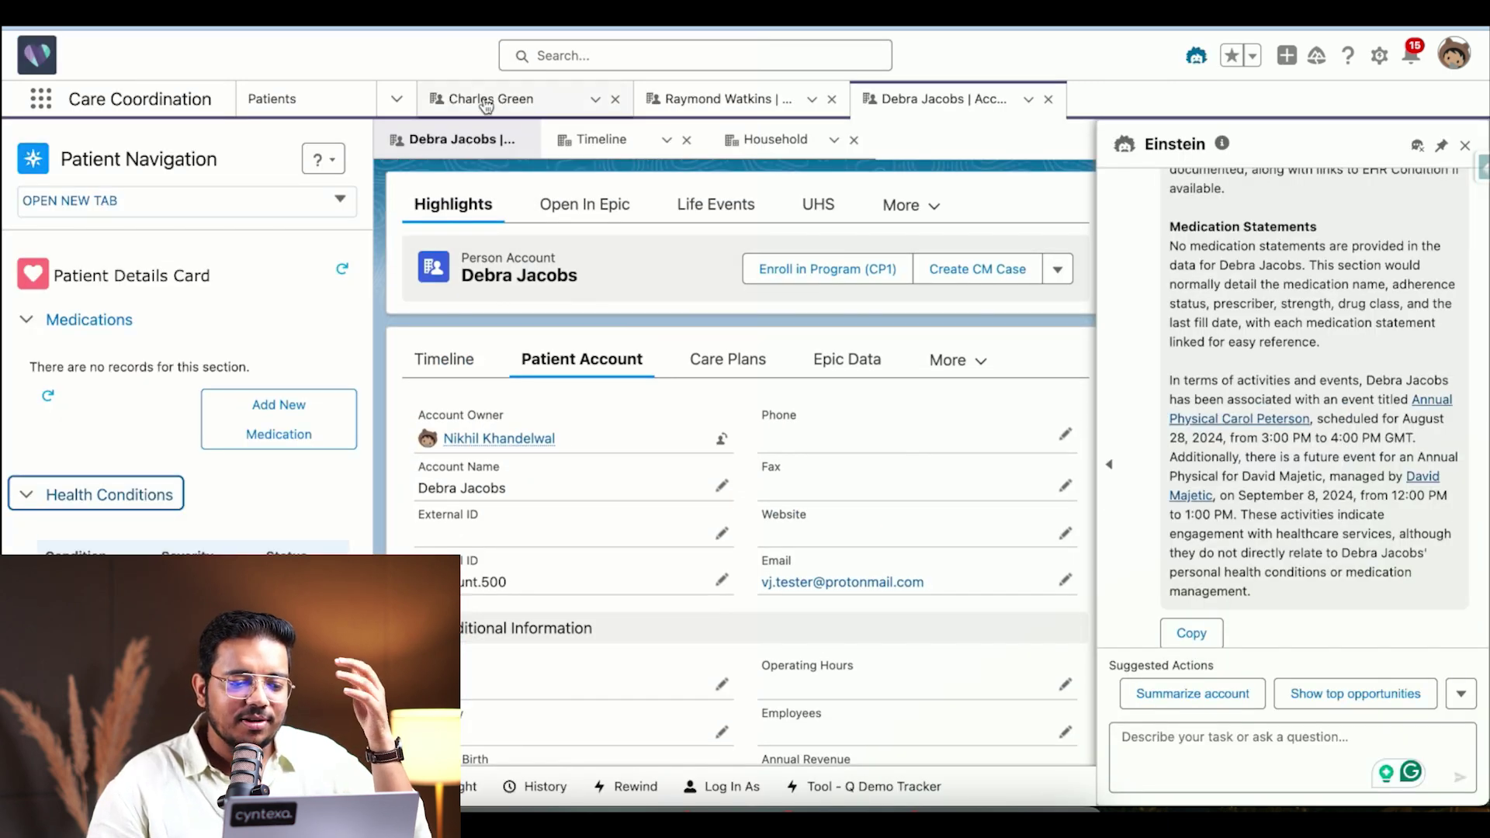
left_click(485, 99)
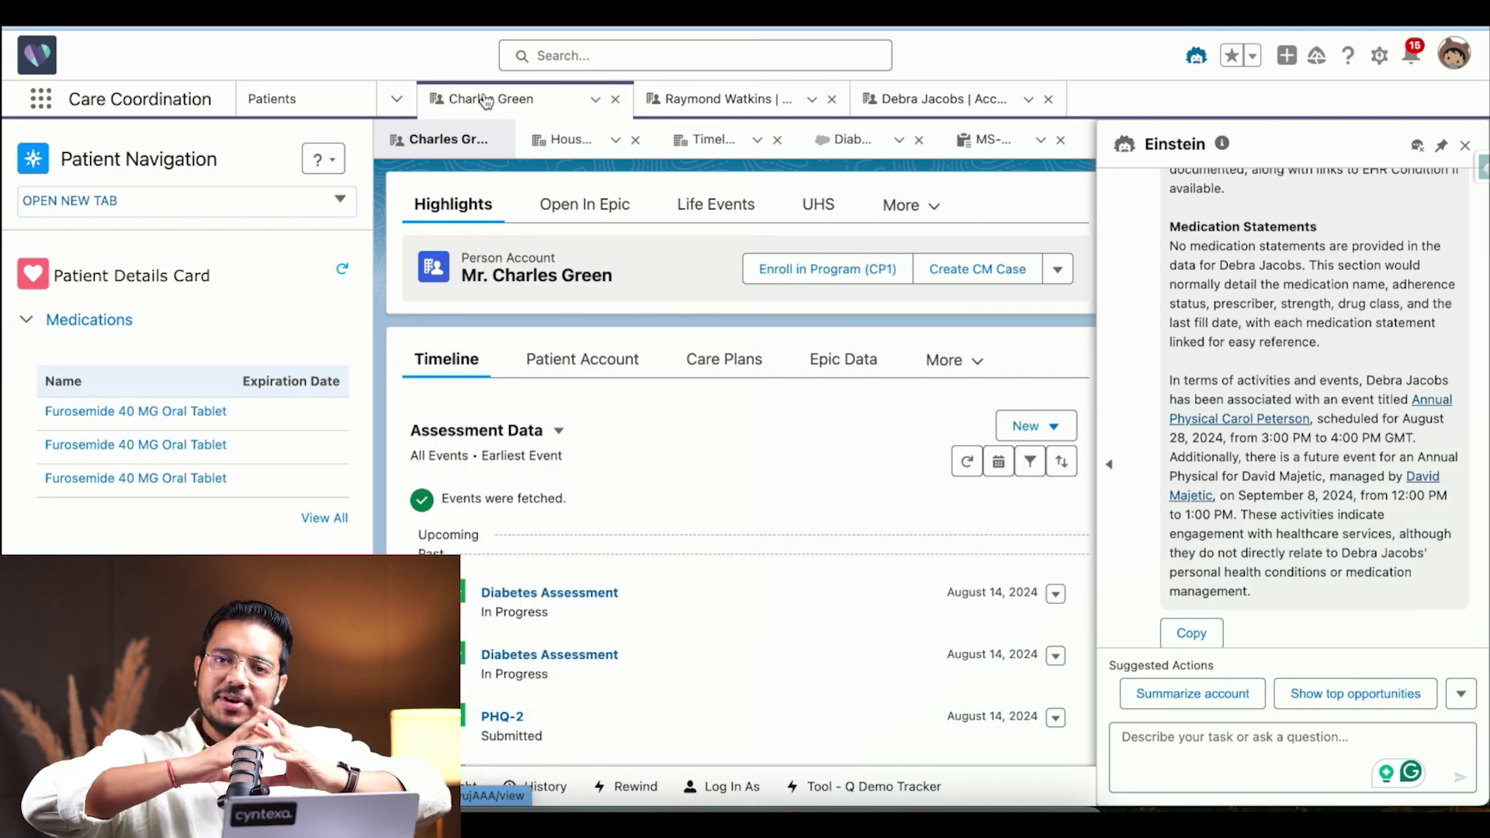